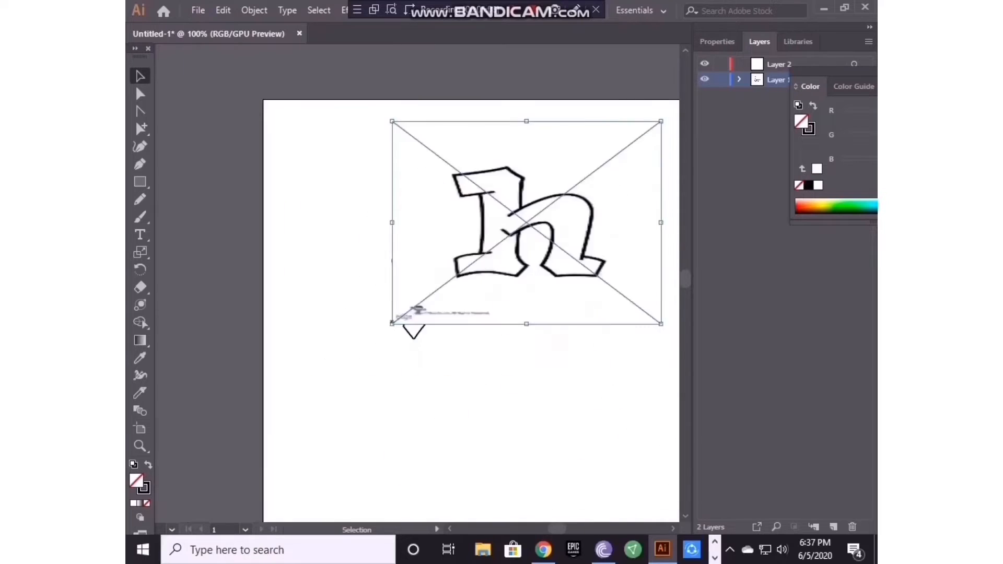
Step: Trace the h's left foot with the Pen tool, from the base of the stem around to the foot's outer corners
{"action": "left_click", "coordinate": [485, 317]}
{"action": "left_click", "coordinate": [451, 334]}
{"action": "left_click", "coordinate": [456, 392]}
{"action": "left_click_drag", "start_coordinate": [515, 381], "coordinate": [543, 398]}
{"action": "left_click", "coordinate": [534, 392]}
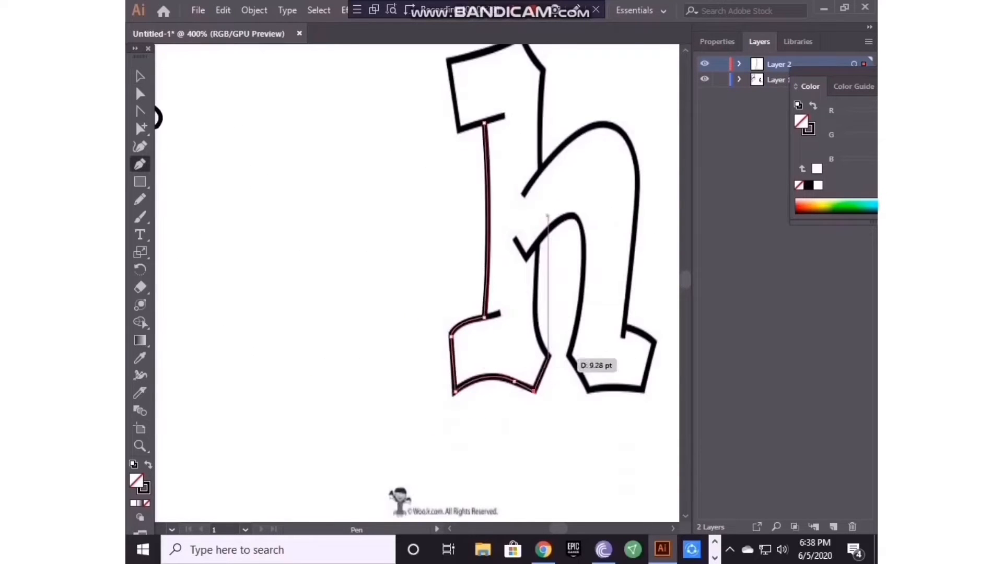
{"action": "left_click", "coordinate": [549, 355]}
Step: Continue the h outline along the inner arch, around the right leg and over the outer arch
{"action": "left_click_drag", "start_coordinate": [535, 286], "coordinate": [537, 232]}
{"action": "left_click", "coordinate": [537, 243]}
{"action": "left_click_drag", "start_coordinate": [573, 215], "coordinate": [591, 218]}
{"action": "left_click", "coordinate": [584, 265]}
{"action": "left_click", "coordinate": [629, 297]}
{"action": "left_click_drag", "start_coordinate": [590, 90], "coordinate": [537, 105]}
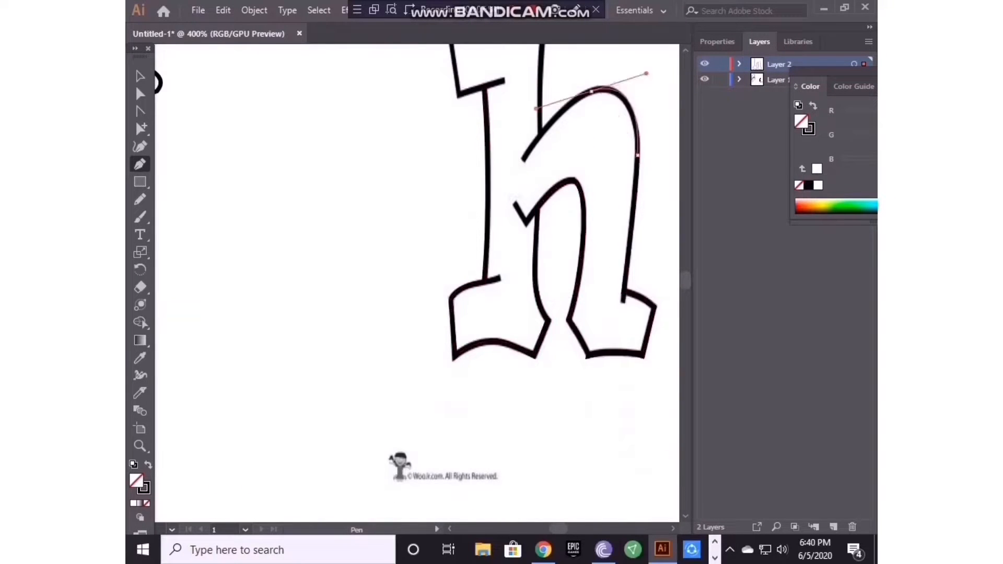
Step: Finish the h outline up the stem's right edge and around the slanted top serif
{"action": "scroll", "coordinate": [541, 134], "scroll_direction": "up", "scroll_amount": 4}
{"action": "left_click_drag", "start_coordinate": [542, 177], "coordinate": [548, 133]}
{"action": "left_click", "coordinate": [524, 146]}
{"action": "left_click", "coordinate": [449, 165]}
{"action": "left_click", "coordinate": [457, 235]}
Step: Position the e reference image over the artboard and start tracing the edge of its upper-left notch
{"action": "left_click_drag", "start_coordinate": [441, 288], "coordinate": [393, 262]}
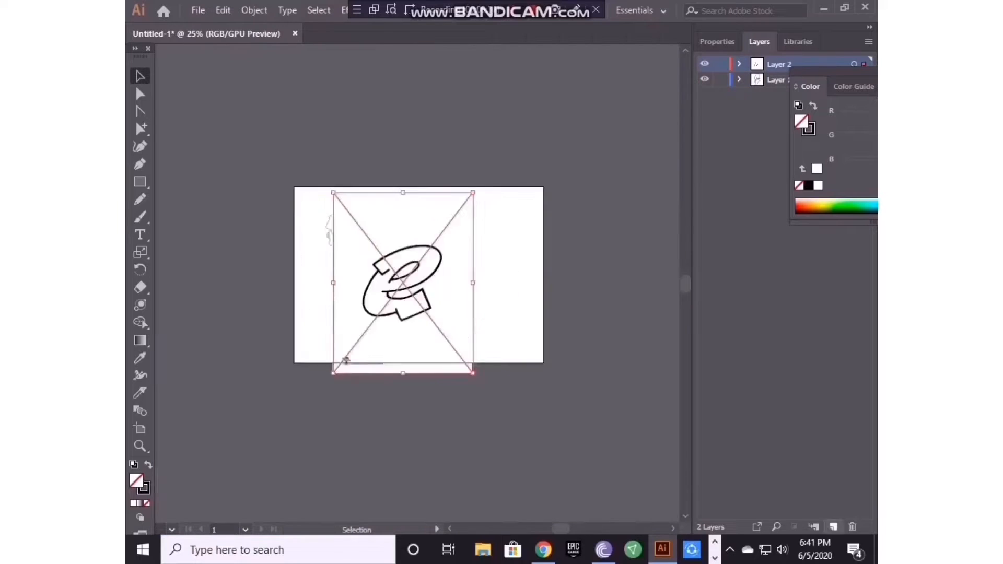
{"action": "key", "text": "p"}
{"action": "left_click", "coordinate": [290, 216]}
{"action": "left_click", "coordinate": [267, 170]}
Step: Trace the e's upper outer curve from the notch over the top to its right shoulder
{"action": "scroll", "coordinate": [421, 61], "scroll_direction": "up", "scroll_amount": 10}
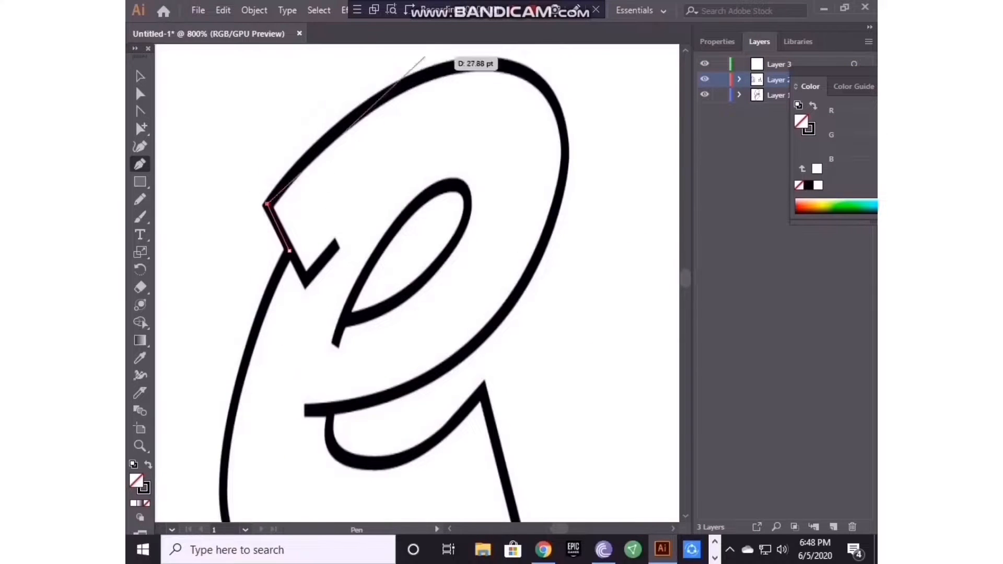
{"action": "left_click_drag", "start_coordinate": [458, 209], "coordinate": [585, 163]}
{"action": "key", "text": "ctrl+z"}
{"action": "left_click_drag", "start_coordinate": [452, 209], "coordinate": [535, 200]}
{"action": "left_click", "coordinate": [452, 209]}
{"action": "scroll", "coordinate": [553, 155], "scroll_direction": "down", "scroll_amount": 5}
{"action": "left_click_drag", "start_coordinate": [555, 155], "coordinate": [594, 208]}
{"action": "left_click", "coordinate": [554, 155]}
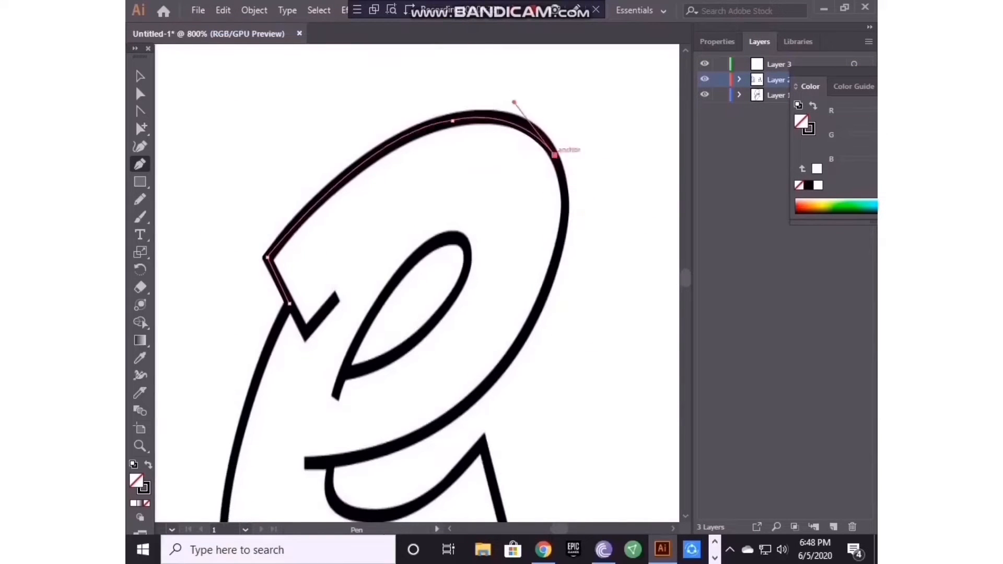
Step: Continue the e outline down the right side of the bowl and along the crossbar's lower edge to its end
{"action": "scroll", "coordinate": [555, 157], "scroll_direction": "down", "scroll_amount": 3}
{"action": "left_click_drag", "start_coordinate": [539, 234], "coordinate": [493, 339]}
{"action": "left_click", "coordinate": [539, 234]}
{"action": "scroll", "coordinate": [545, 239], "scroll_direction": "down", "scroll_amount": 2}
{"action": "left_click_drag", "start_coordinate": [330, 340], "coordinate": [176, 353]}
{"action": "left_click", "coordinate": [330, 340]}
{"action": "scroll", "coordinate": [330, 339], "scroll_direction": "down", "scroll_amount": 5}
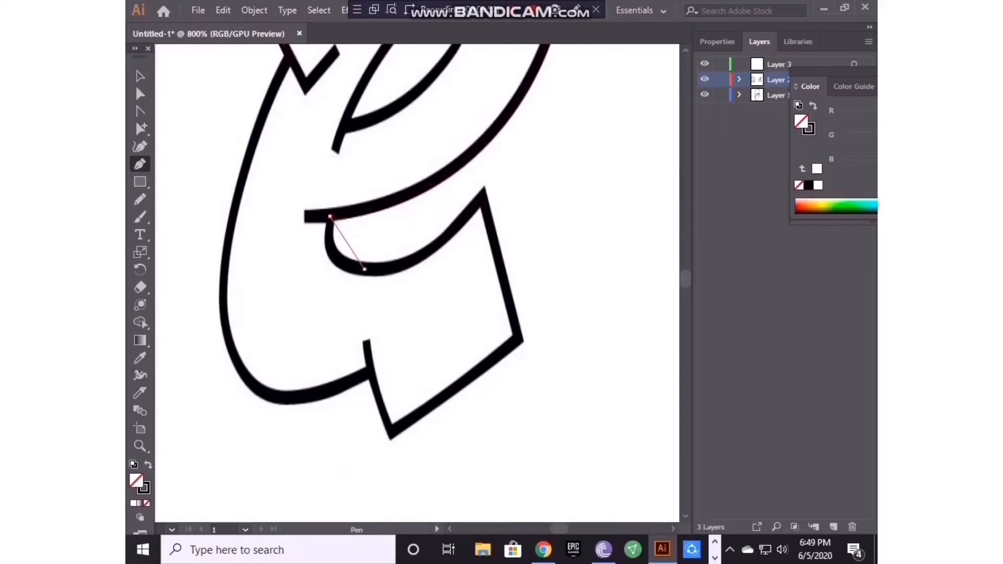
Step: Trace the e's lower inner curve, the pointed tip and the straight edges of its angular tail
{"action": "left_click_drag", "start_coordinate": [364, 269], "coordinate": [410, 269]}
{"action": "left_click", "coordinate": [364, 269]}
{"action": "left_click_drag", "start_coordinate": [484, 193], "coordinate": [544, 103]}
{"action": "left_click", "coordinate": [484, 192]}
{"action": "left_click", "coordinate": [518, 336]}
{"action": "left_click", "coordinate": [392, 433]}
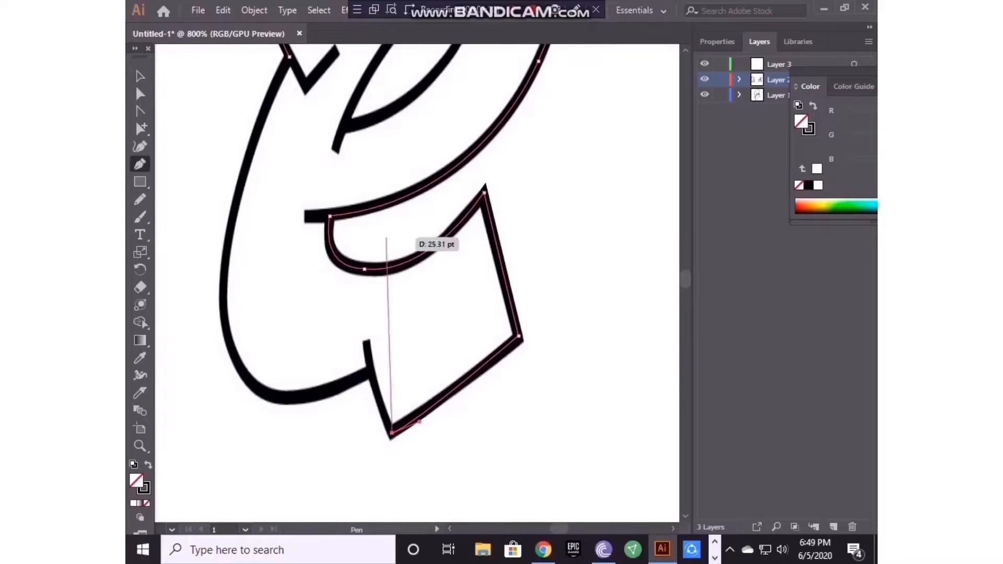
Step: Trace the e's lower notch and the curve along the bottom of the letter
{"action": "scroll", "coordinate": [369, 235], "scroll_direction": "down", "scroll_amount": 3}
{"action": "left_click", "coordinate": [369, 263]}
{"action": "left_click_drag", "start_coordinate": [260, 286], "coordinate": [255, 191]}
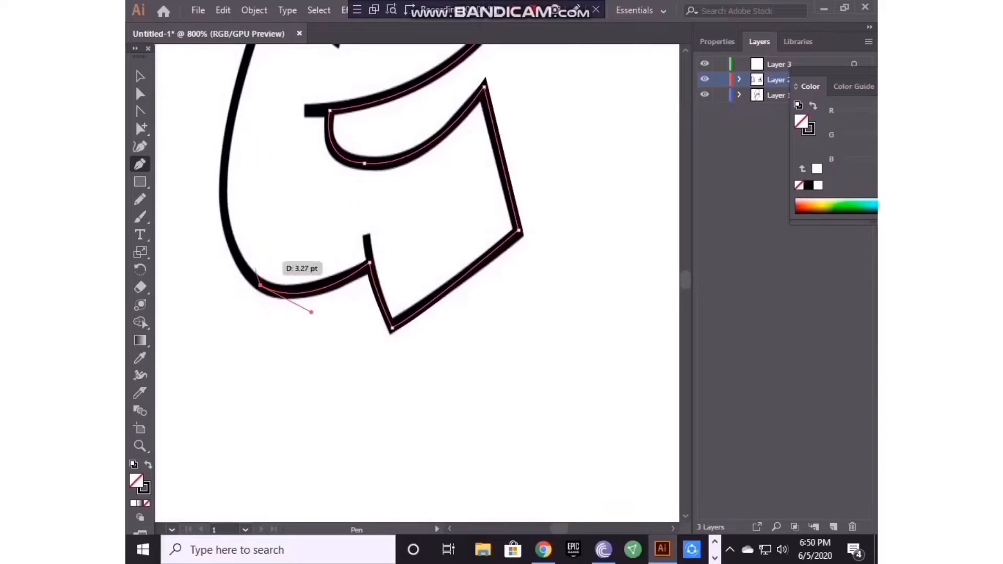
{"action": "left_click_drag", "start_coordinate": [228, 122], "coordinate": [230, 47]}
{"action": "scroll", "coordinate": [303, 50], "scroll_direction": "up", "scroll_amount": 8}
{"action": "key", "text": "ctrl+z"}
Step: Trace the e's left outer curve up to the notch and close the outline
{"action": "key", "text": "ctrl+minus"}
{"action": "key", "text": "ctrl+minus"}
{"action": "left_click_drag", "start_coordinate": [387, 216], "coordinate": [392, 165]}
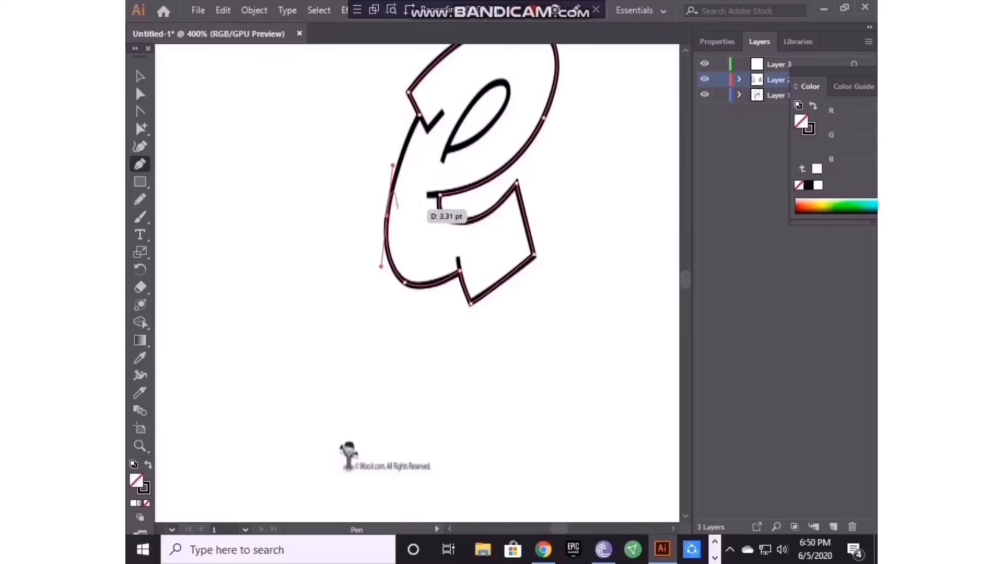
{"action": "scroll", "coordinate": [398, 208], "scroll_direction": "up", "scroll_amount": 3}
{"action": "scroll", "coordinate": [383, 262], "scroll_direction": "up", "scroll_amount": 3}
{"action": "left_click", "coordinate": [405, 284]}
{"action": "scroll", "coordinate": [409, 308], "scroll_direction": "down", "scroll_amount": 2}
{"action": "scroll", "coordinate": [550, 185], "scroll_direction": "up", "scroll_amount": 1}
{"action": "left_click_drag", "start_coordinate": [456, 168], "coordinate": [490, 106]}
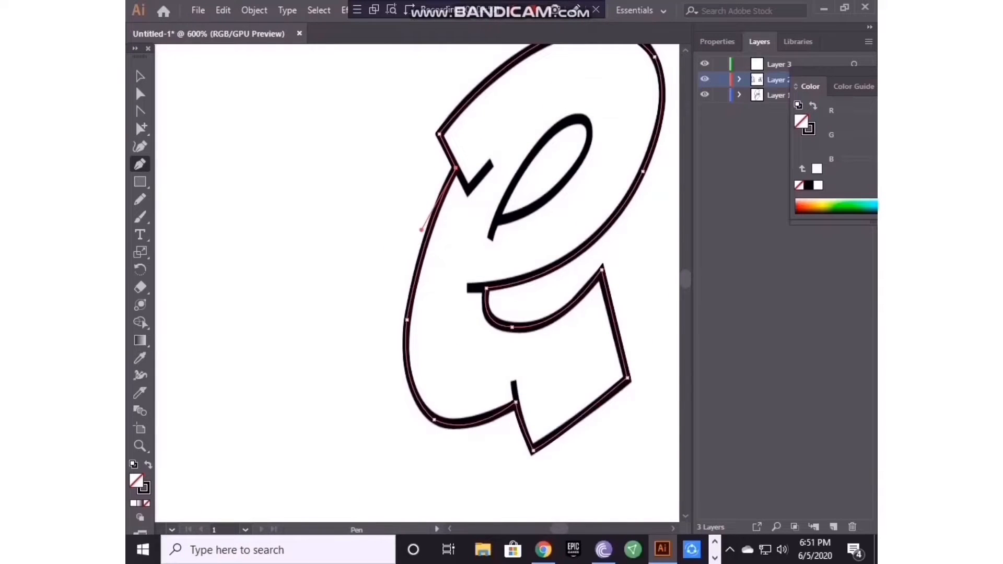
Step: Deselect the outer outline and trace the e's inner loop as a separate closed path
{"action": "key", "text": "v"}
{"action": "left_click", "coordinate": [360, 251]}
{"action": "key", "text": "p"}
{"action": "left_click", "coordinate": [498, 220]}
{"action": "left_click_drag", "start_coordinate": [580, 120], "coordinate": [626, 106]}
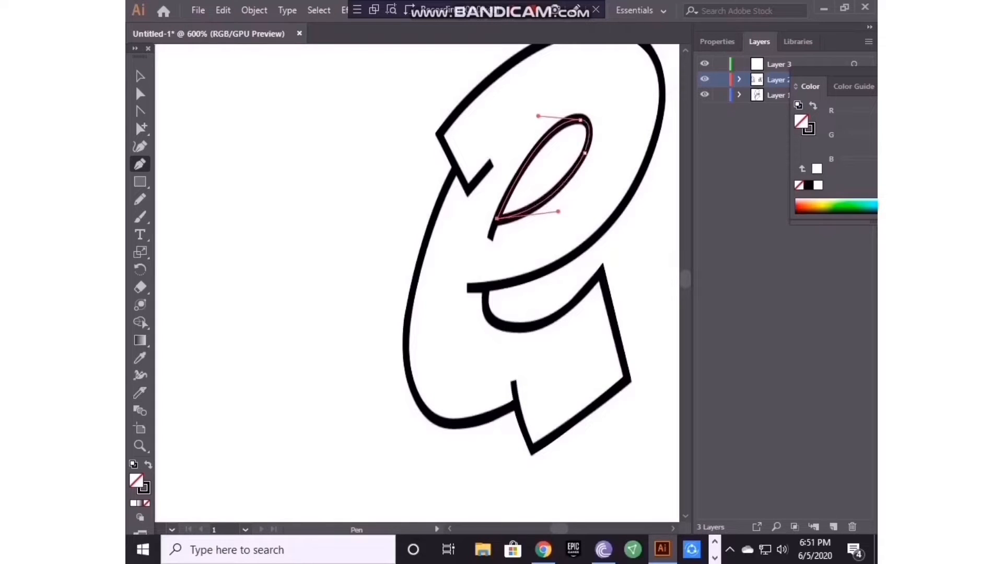
Step: Move the e reference image off the traced letter and delete it
{"action": "scroll", "coordinate": [222, 398], "scroll_direction": "down", "scroll_amount": 1}
{"action": "scroll", "coordinate": [400, 290], "scroll_direction": "down", "scroll_amount": 1}
{"action": "key", "text": "v"}
{"action": "mouse_move", "coordinate": [400, 290]}
{"action": "left_mouse_down"}
{"action": "mouse_move", "coordinate": [595, 200]}
{"action": "mouse_move", "coordinate": [545, 260]}
{"action": "left_mouse_up"}
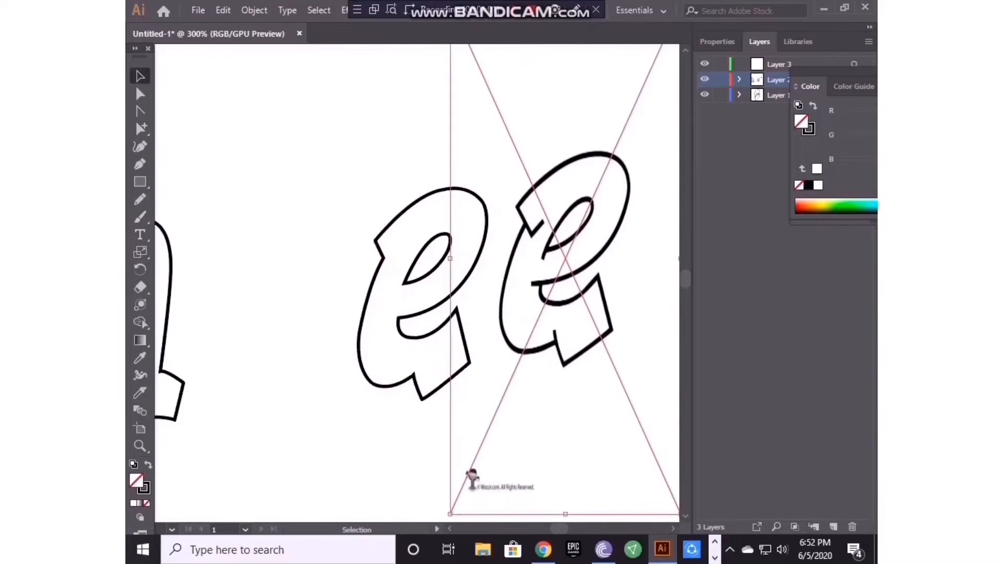
{"action": "key", "text": "Delete"}
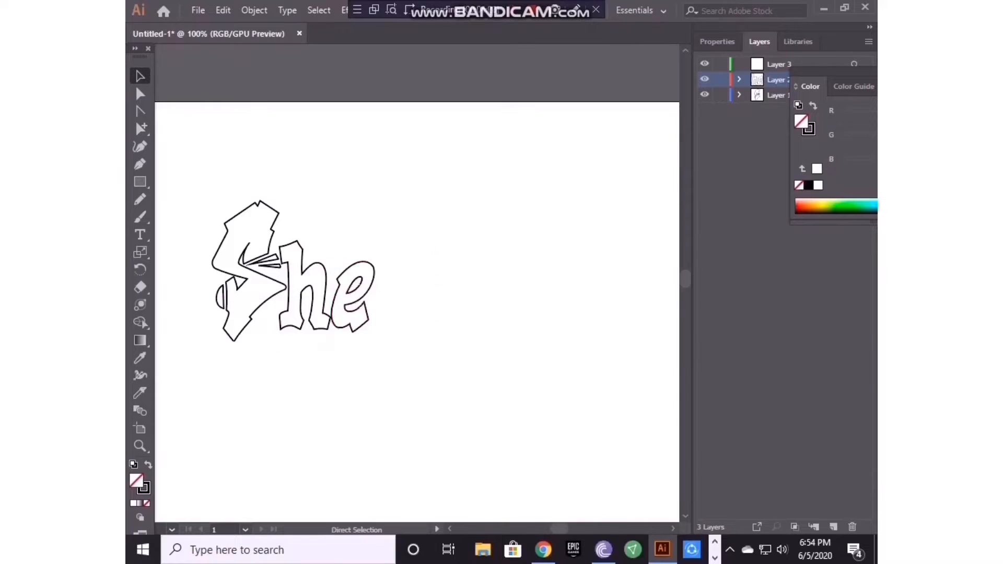
Step: Trace the left edge of the l's stem over its reference image
{"action": "scroll", "coordinate": [358, 280], "scroll_direction": "up", "scroll_amount": 2}
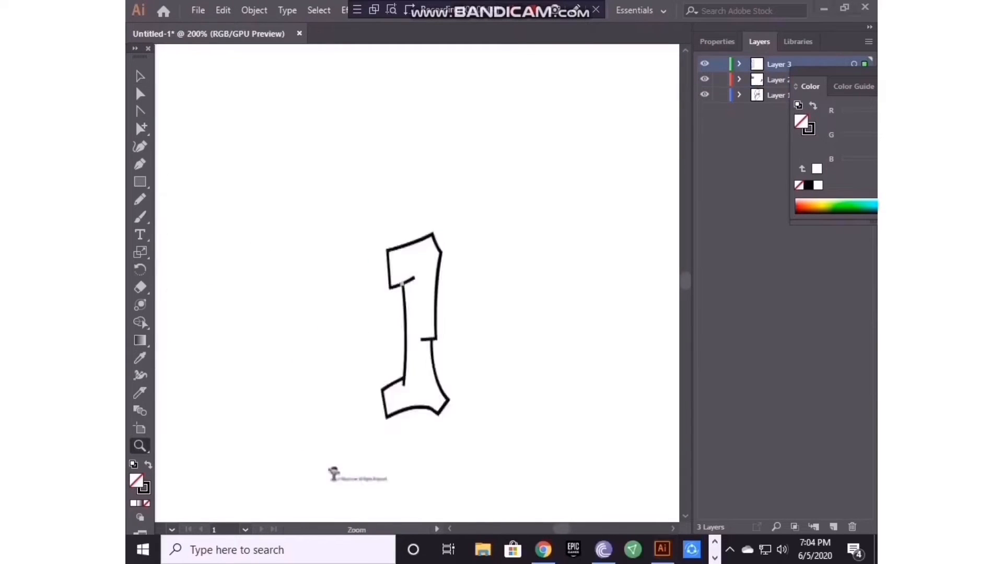
{"action": "left_click", "coordinate": [254, 10]}
{"action": "left_click", "coordinate": [291, 105]}
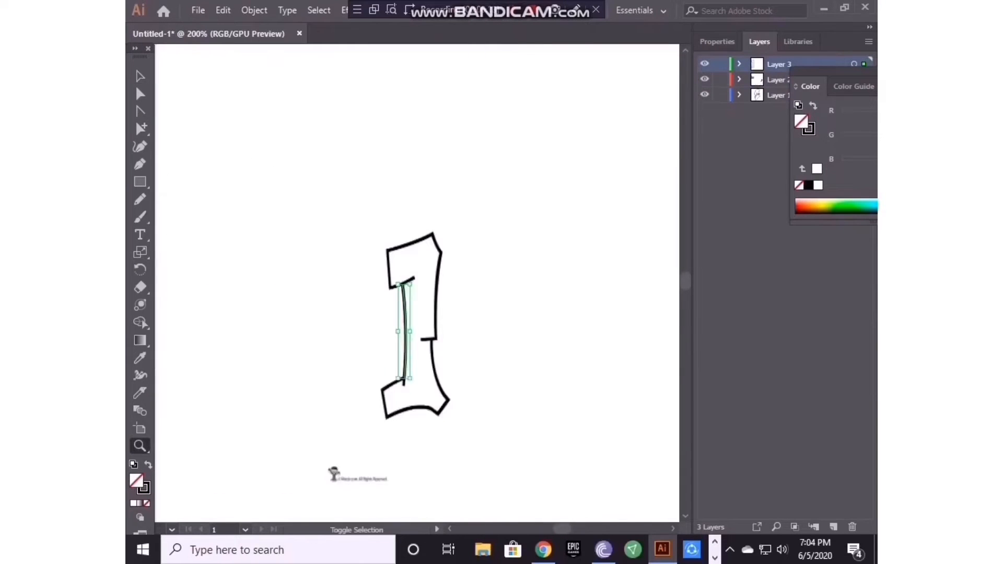
{"action": "left_click", "coordinate": [388, 269], "text": "ctrl+shift"}
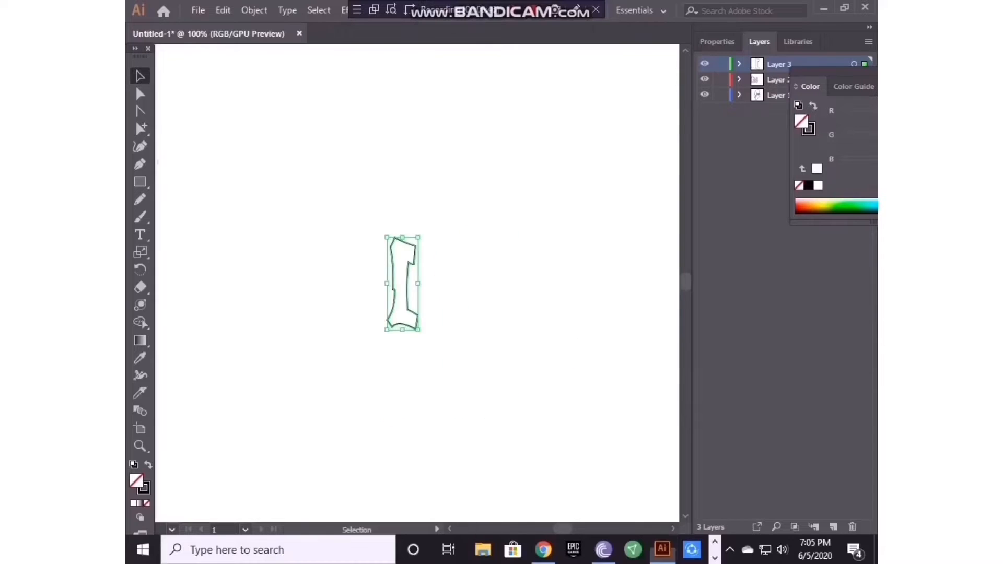
Step: Move the finished l outline next to the e in the lettering and deselect it
{"action": "left_click_drag", "start_coordinate": [591, 298], "coordinate": [293, 191]}
{"action": "scroll", "coordinate": [293, 191], "scroll_direction": "left", "scroll_amount": 4}
{"action": "left_click", "coordinate": [444, 139]}
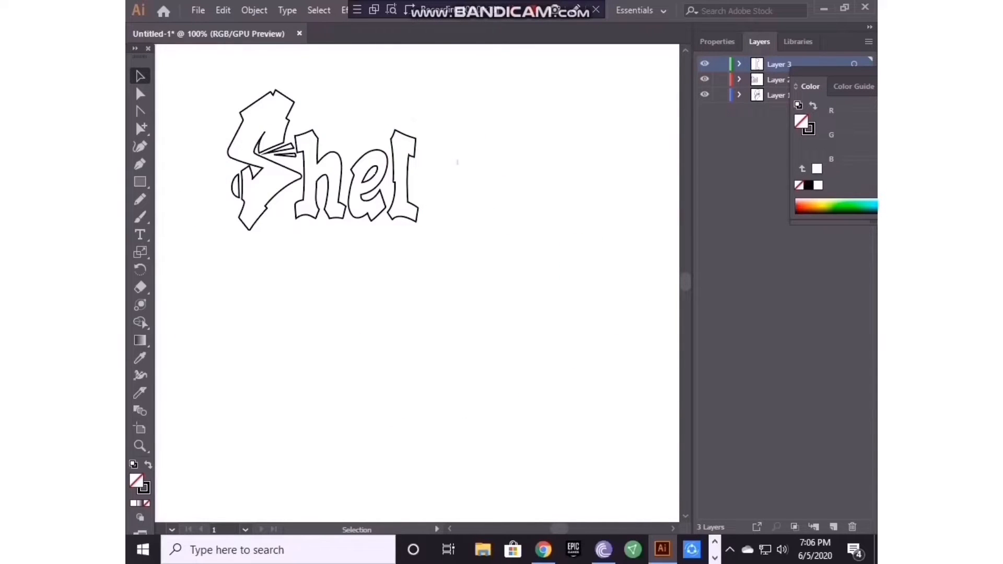
Step: Duplicate Layer 3 and move the copied l to the right of the first l to spell Shell
{"action": "left_click_drag", "start_coordinate": [778, 64], "coordinate": [833, 527]}
{"action": "left_click_drag", "start_coordinate": [408, 181], "coordinate": [438, 181]}
{"action": "left_click", "coordinate": [459, 144]}
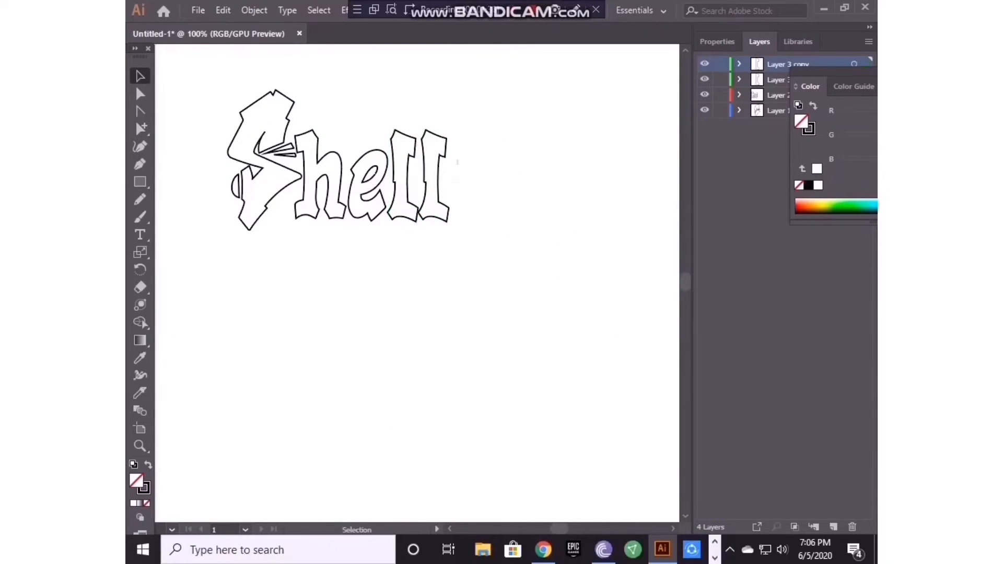
Step: Place the graffiti y reference image in the document
{"action": "left_click", "coordinate": [198, 11]}
{"action": "left_click", "coordinate": [228, 248]}
{"action": "scroll", "coordinate": [444, 282], "scroll_direction": "down", "scroll_amount": 5}
{"action": "double_click", "coordinate": [322, 288]}
{"action": "left_click", "coordinate": [488, 221]}
{"action": "key", "text": "ctrl+minus"}
{"action": "key", "text": "ctrl+minus"}
{"action": "key", "text": "ctrl+minus"}
{"action": "key", "text": "ctrl+minus"}
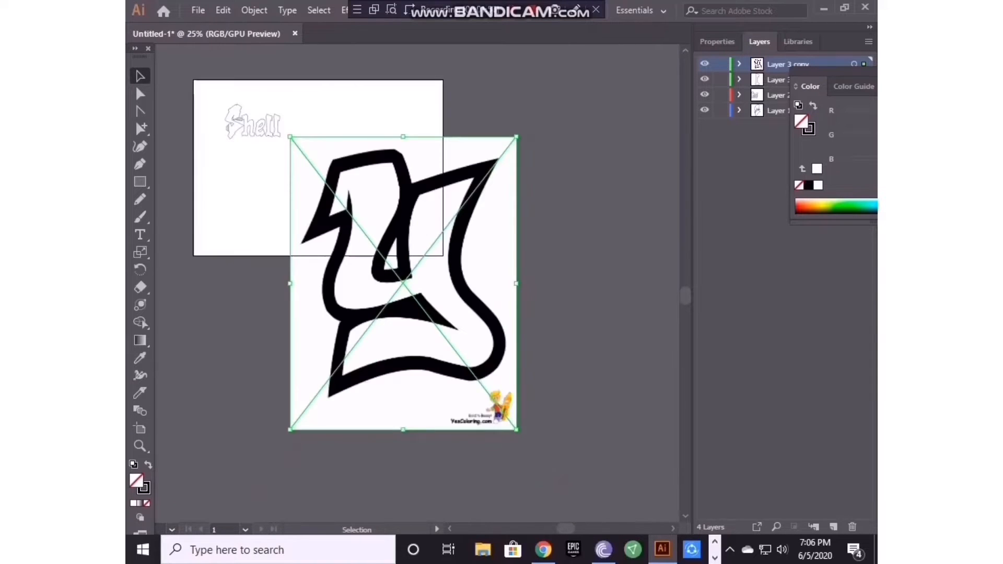
Step: Scale down and narrow the y reference image to suit the lettering, and position it on empty space right of Shell
{"action": "left_click_drag", "start_coordinate": [516, 430], "coordinate": [325, 182]}
{"action": "key", "text": "ctrl+plus"}
{"action": "key", "text": "ctrl+plus"}
{"action": "key", "text": "ctrl+plus"}
{"action": "key", "text": "ctrl+plus"}
{"action": "left_click_drag", "start_coordinate": [474, 282], "coordinate": [408, 282]}
{"action": "left_click_drag", "start_coordinate": [372, 190], "coordinate": [372, 217]}
{"action": "left_click_drag", "start_coordinate": [372, 295], "coordinate": [495, 279]}
{"action": "left_click", "coordinate": [575, 261]}
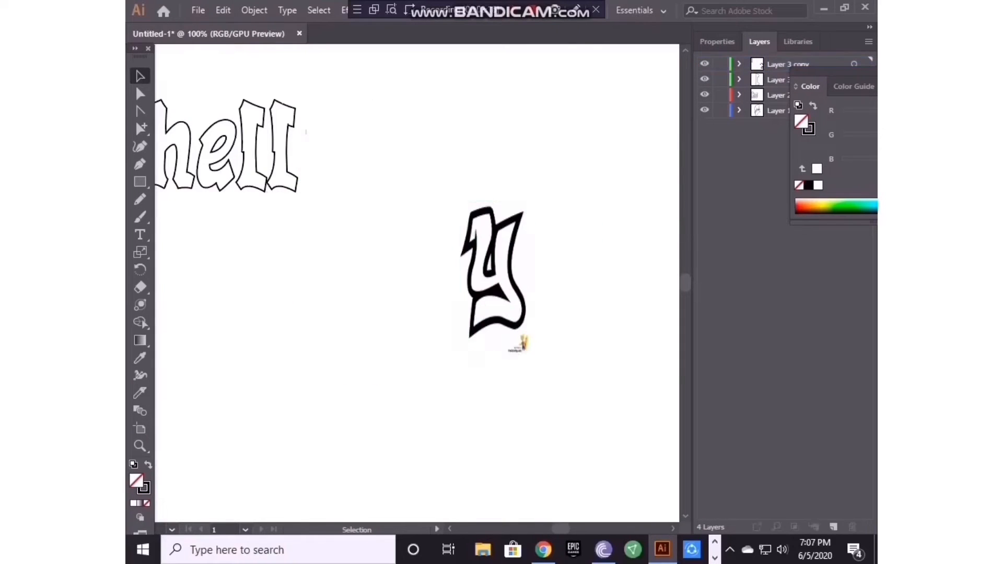
Step: Add a new layer and start tracing the y's left stroke from its upper-left corner with the Pen tool
{"action": "left_click", "coordinate": [833, 527]}
{"action": "left_click", "coordinate": [140, 164]}
{"action": "key", "text": "ctrl+plus"}
{"action": "key", "text": "ctrl+plus"}
{"action": "key", "text": "ctrl+plus"}
{"action": "left_click_drag", "start_coordinate": [568, 253], "coordinate": [410, 304]}
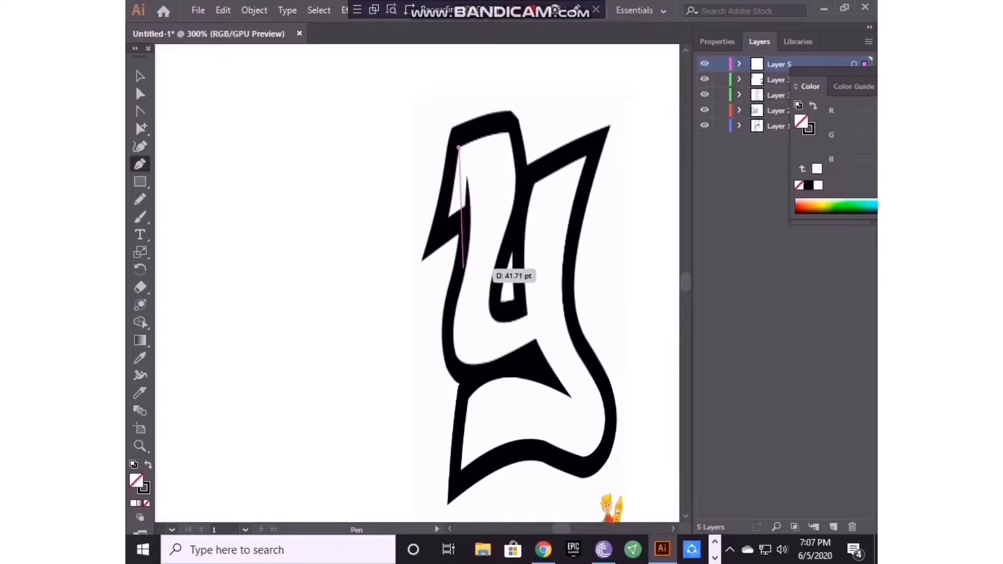
{"action": "left_click", "coordinate": [465, 269]}
Step: Trace the curved upper edge of the y's tail leftward from the inner point to its left corner
{"action": "scroll", "coordinate": [459, 293], "scroll_direction": "down", "scroll_amount": 2}
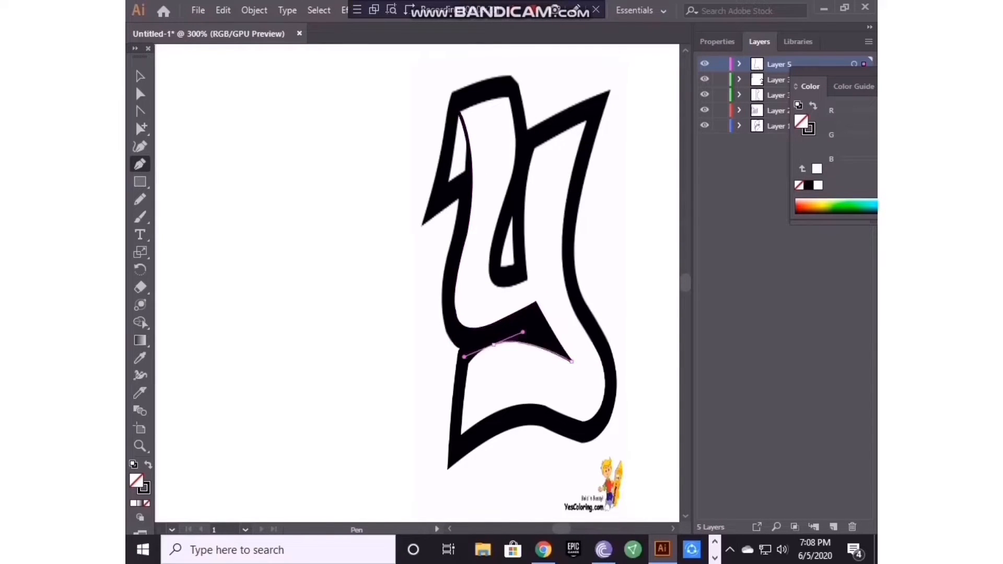
{"action": "left_click", "coordinate": [494, 344]}
{"action": "left_click_drag", "start_coordinate": [467, 364], "coordinate": [458, 378]}
{"action": "left_click", "coordinate": [467, 364]}
{"action": "scroll", "coordinate": [467, 364], "scroll_direction": "down", "scroll_amount": 1}
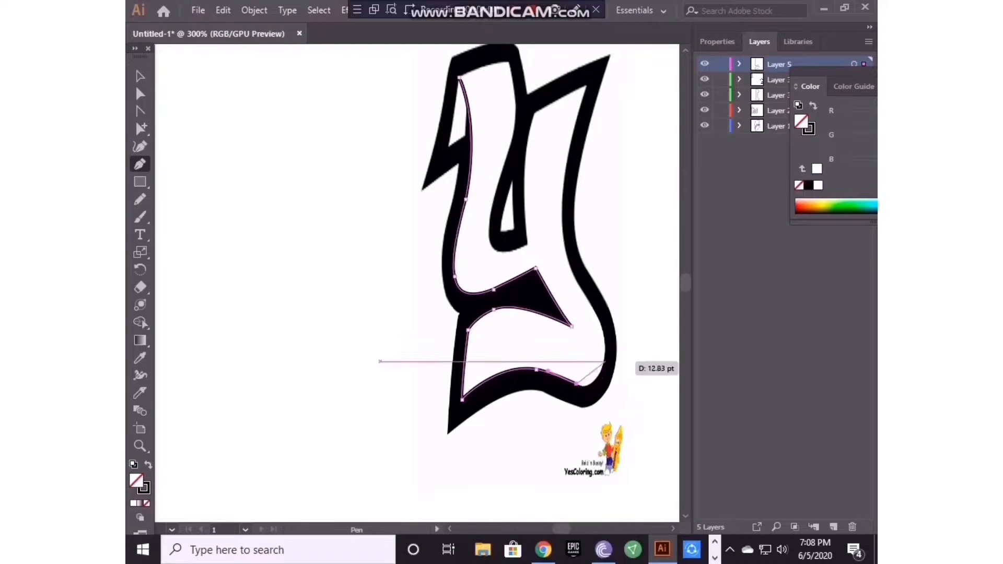
Step: Trace around the y's tail, up the right side and across the top of the right arm
{"action": "left_click_drag", "start_coordinate": [591, 396], "coordinate": [615, 322]}
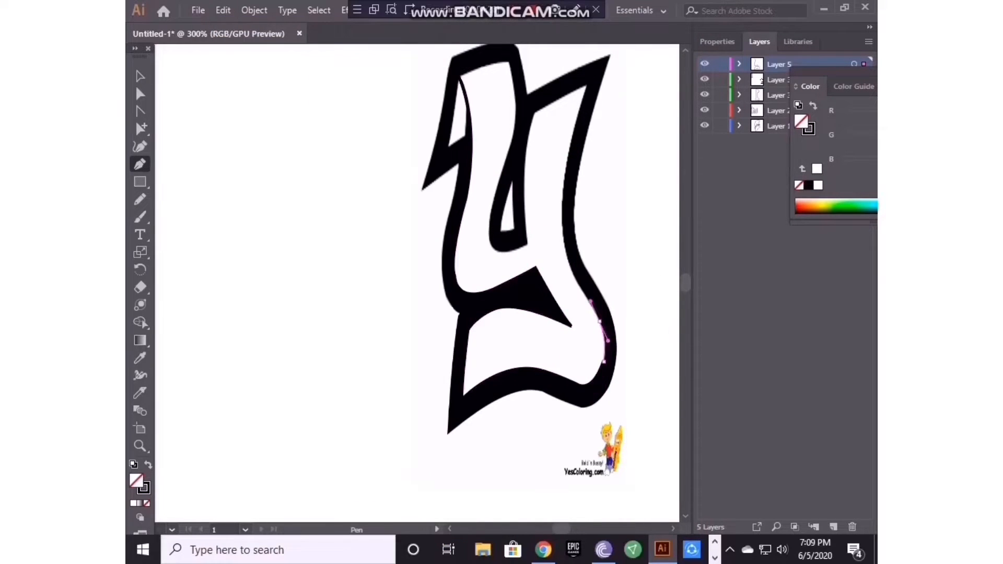
{"action": "left_click_drag", "start_coordinate": [567, 160], "coordinate": [597, 58]}
{"action": "left_click", "coordinate": [567, 160]}
{"action": "scroll", "coordinate": [597, 58], "scroll_direction": "up", "scroll_amount": 5}
{"action": "left_click", "coordinate": [586, 271]}
{"action": "left_click", "coordinate": [534, 299]}
Step: Trace the y's inner edges down the right arm, around the bowl and up the left stroke
{"action": "scroll", "coordinate": [534, 298], "scroll_direction": "down", "scroll_amount": 4}
{"action": "left_click_drag", "start_coordinate": [529, 289], "coordinate": [529, 321]}
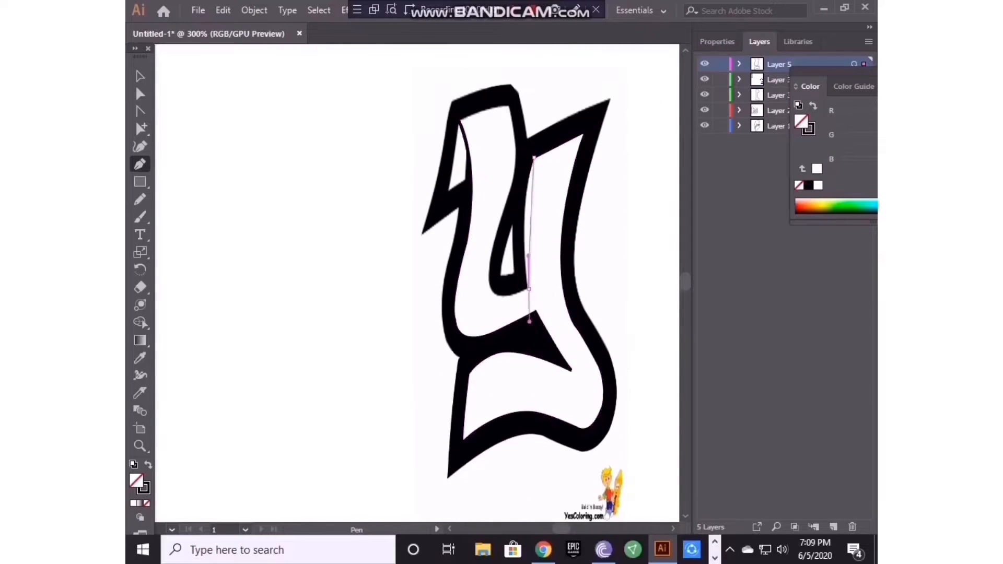
{"action": "left_click_drag", "start_coordinate": [490, 278], "coordinate": [488, 251]}
{"action": "left_click", "coordinate": [491, 279]}
{"action": "left_click_drag", "start_coordinate": [511, 184], "coordinate": [495, 381]}
{"action": "left_click", "coordinate": [511, 184]}
Step: Trace the top of the y's left stroke and close the outline at its starting point
{"action": "scroll", "coordinate": [487, 290], "scroll_direction": "down", "scroll_amount": 4}
{"action": "left_click", "coordinate": [508, 292]}
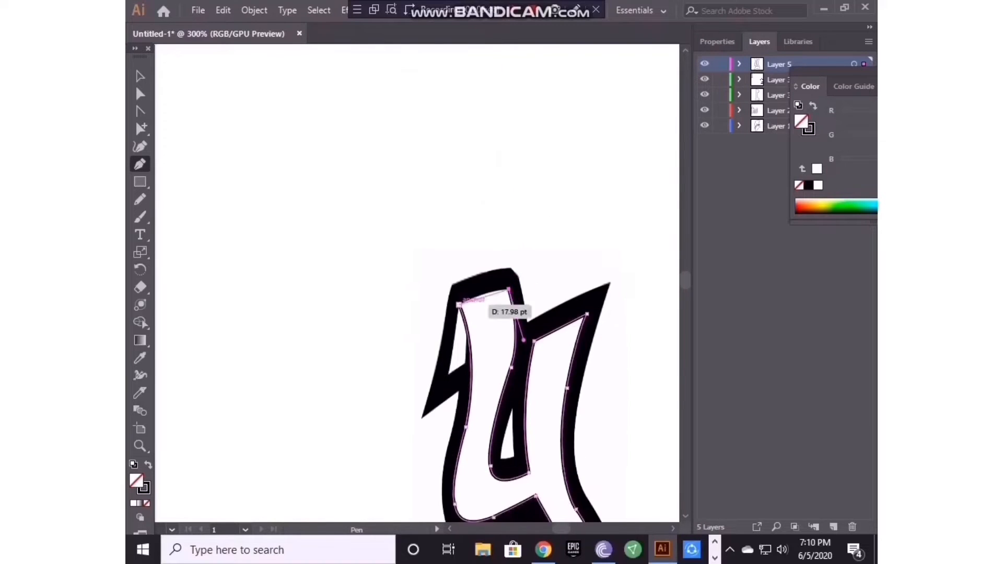
{"action": "left_click_drag", "start_coordinate": [459, 306], "coordinate": [439, 319]}
{"action": "scroll", "coordinate": [438, 319], "scroll_direction": "down", "scroll_amount": 2}
{"action": "scroll", "coordinate": [439, 247], "scroll_direction": "down", "scroll_amount": 3}
Step: Move the y reference image away from the tracing and delete it
{"action": "key", "text": "v"}
{"action": "left_click_drag", "start_coordinate": [446, 245], "coordinate": [242, 182]}
{"action": "key", "text": "Delete"}
Step: Move the traced y next to the second l to complete the word Shelly
{"action": "key", "text": "ctrl+minus"}
{"action": "key", "text": "ctrl+minus"}
{"action": "key", "text": "ctrl+minus"}
{"action": "left_click_drag", "start_coordinate": [461, 275], "coordinate": [291, 182]}
{"action": "scroll", "coordinate": [291, 181], "scroll_direction": "left", "scroll_amount": 6}
Step: Switch to Chrome and change the image search from butterfly drawing to "butterfly &"
{"action": "left_click", "coordinate": [543, 549]}
{"action": "scroll", "coordinate": [413, 157], "scroll_direction": "up", "scroll_amount": 10}
{"action": "left_click", "coordinate": [829, 108]}
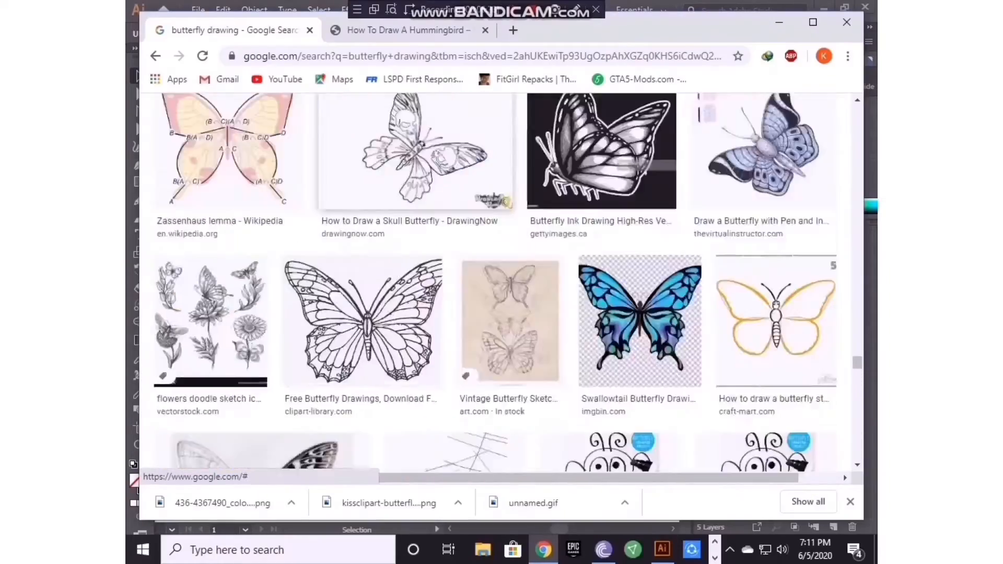
{"action": "scroll", "coordinate": [412, 157], "scroll_direction": "up", "scroll_amount": 10}
{"action": "scroll", "coordinate": [413, 157], "scroll_direction": "up", "scroll_amount": 20}
{"action": "scroll", "coordinate": [412, 157], "scroll_direction": "right", "scroll_amount": 1}
{"action": "left_click", "coordinate": [365, 124]}
{"action": "key", "text": "BackSpace"}
{"action": "key", "text": "BackSpace"}
{"action": "key", "text": "BackSpace"}
{"action": "key", "text": "BackSpace"}
{"action": "key", "text": "BackSpace"}
{"action": "key", "text": "BackSpace"}
{"action": "key", "text": "BackSpace"}
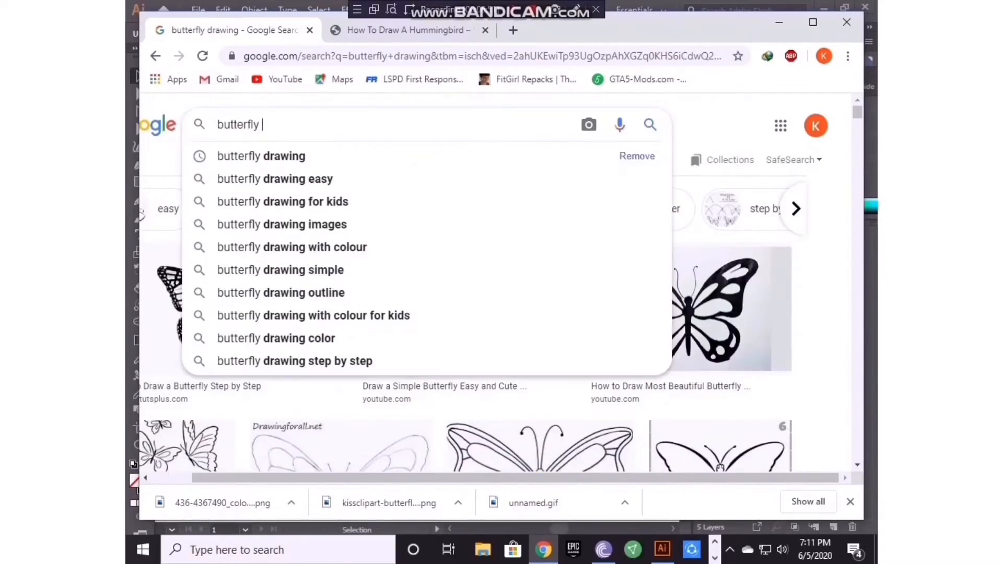
{"action": "type", "text": "&"}
{"action": "key", "text": "Return"}
Step: Change the image search to "graffiti &" and browse the results for an ampersand drawing
{"action": "key", "text": "BackSpace"}
{"action": "key", "text": "BackSpace"}
{"action": "key", "text": "BackSpace"}
{"action": "key", "text": "BackSpace"}
{"action": "key", "text": "BackSpace"}
{"action": "key", "text": "BackSpace"}
{"action": "key", "text": "BackSpace"}
{"action": "key", "text": "BackSpace"}
{"action": "key", "text": "BackSpace"}
{"action": "key", "text": "BackSpace"}
{"action": "key", "text": "BackSpace"}
{"action": "type", "text": "graffiti &"}
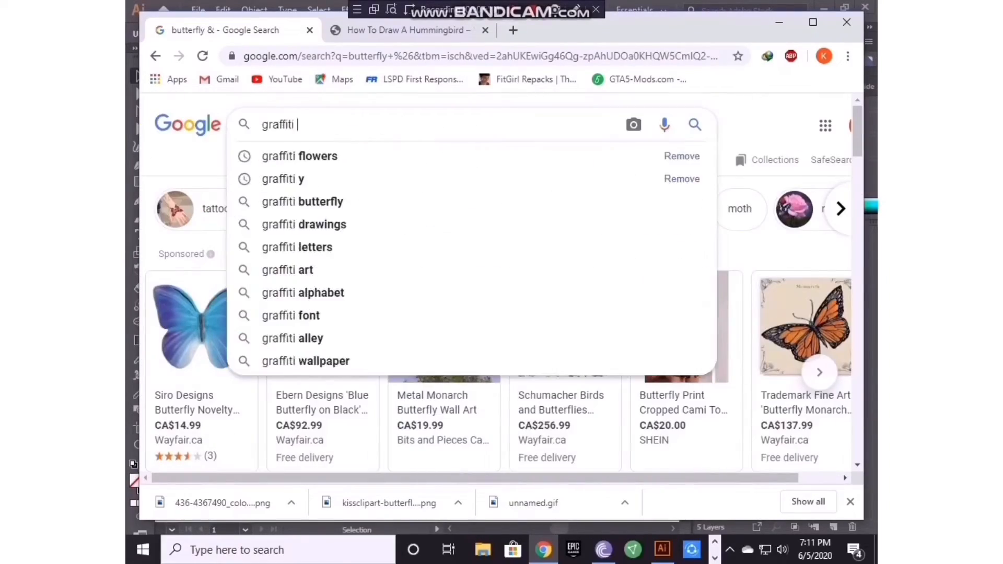
{"action": "key", "text": "Return"}
{"action": "scroll", "coordinate": [444, 277], "scroll_direction": "down", "scroll_amount": 15}
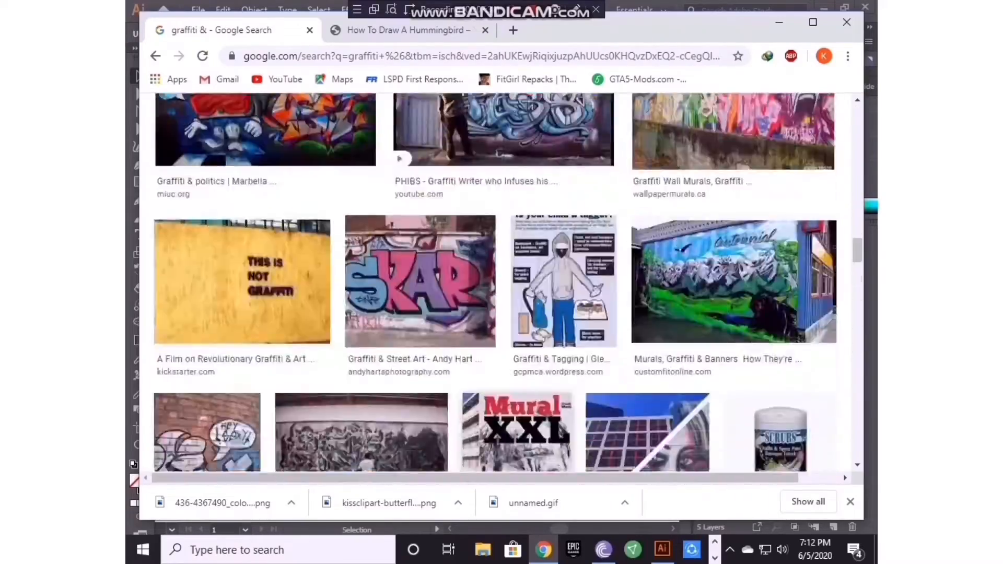
Step: Open a graffiti ampersand picture from the results and save the image to the computer
{"action": "left_click", "coordinate": [243, 355]}
{"action": "right_click", "coordinate": [655, 255]}
{"action": "left_click", "coordinate": [715, 388]}
{"action": "key", "text": "Return"}
Step: Switch to Illustrator and place the saved ampersand image below the word Shelly
{"action": "left_click", "coordinate": [779, 23]}
{"action": "left_click", "coordinate": [198, 10]}
{"action": "left_click", "coordinate": [225, 276]}
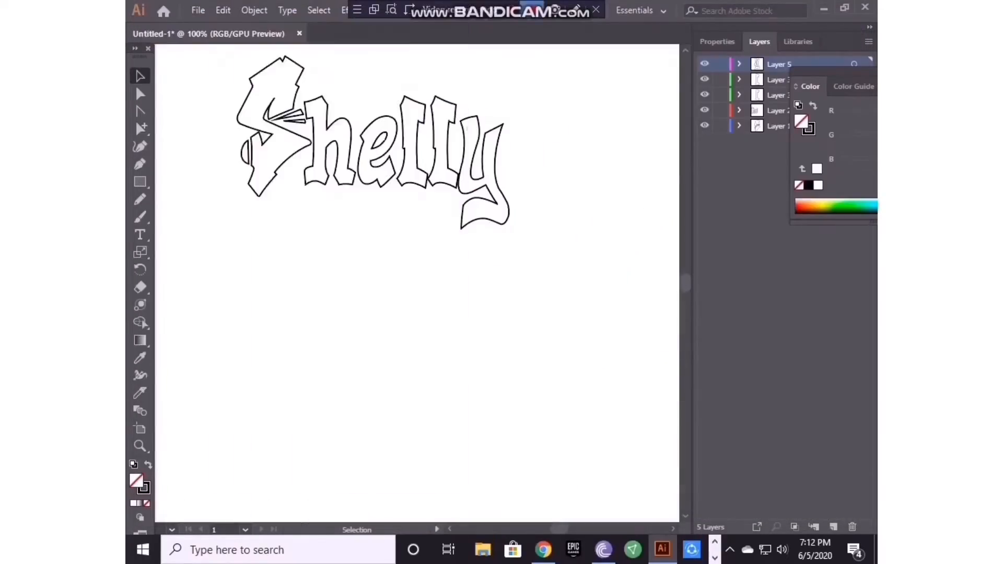
{"action": "double_click", "coordinate": [322, 230]}
{"action": "left_click", "coordinate": [366, 254]}
Step: Add a new layer for the ampersand and start tracing its upper loop with the Pen tool
{"action": "left_click", "coordinate": [833, 527]}
{"action": "key", "text": "ctrl+plus"}
{"action": "key", "text": "p"}
{"action": "key", "text": "v"}
{"action": "left_click", "coordinate": [616, 261]}
{"action": "key", "text": "p"}
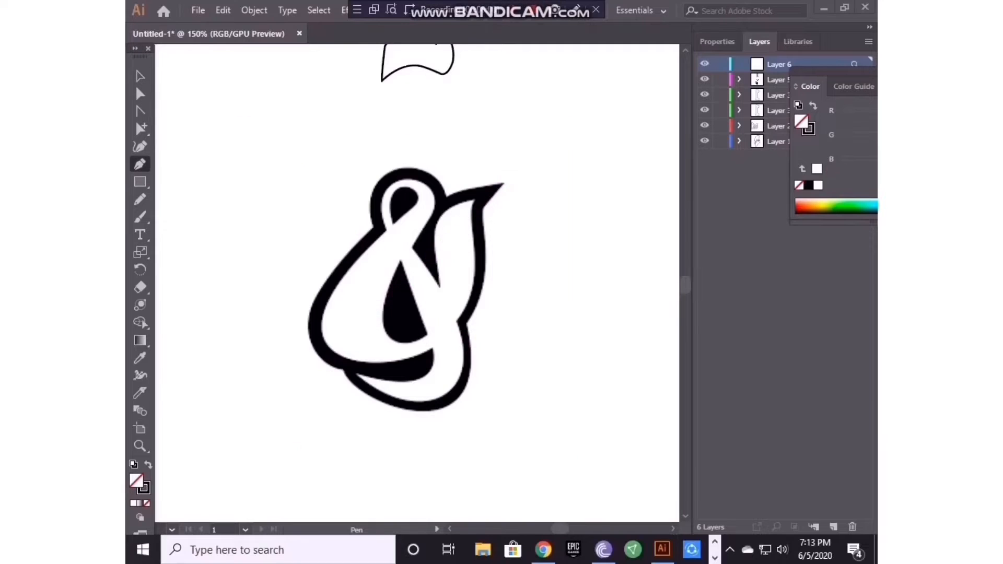
{"action": "left_click", "coordinate": [223, 10]}
{"action": "left_click", "coordinate": [251, 28]}
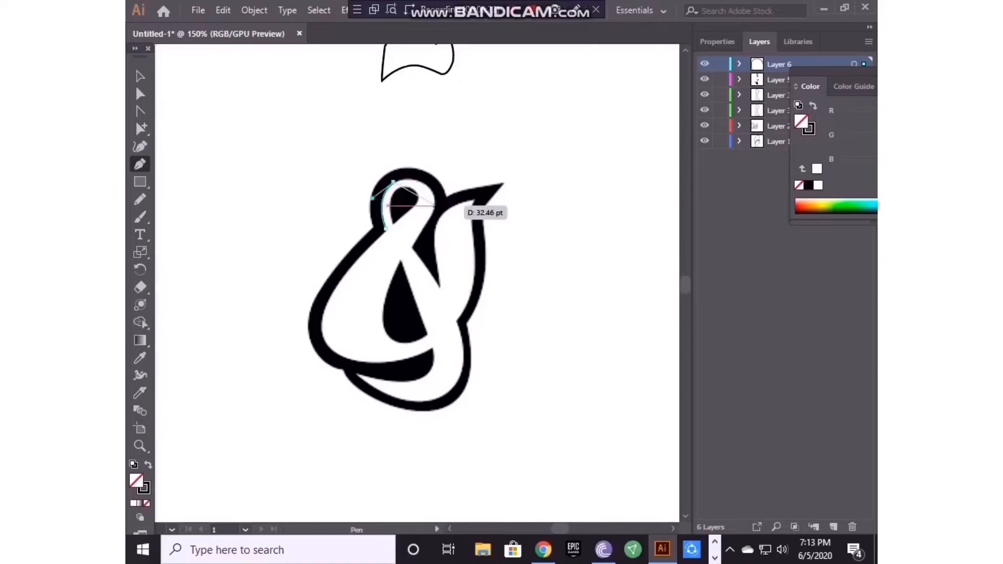
Step: Trace the ampersand's right stem and outer lower curve down to the bottom tip
{"action": "scroll", "coordinate": [426, 259], "scroll_direction": "down", "scroll_amount": 2}
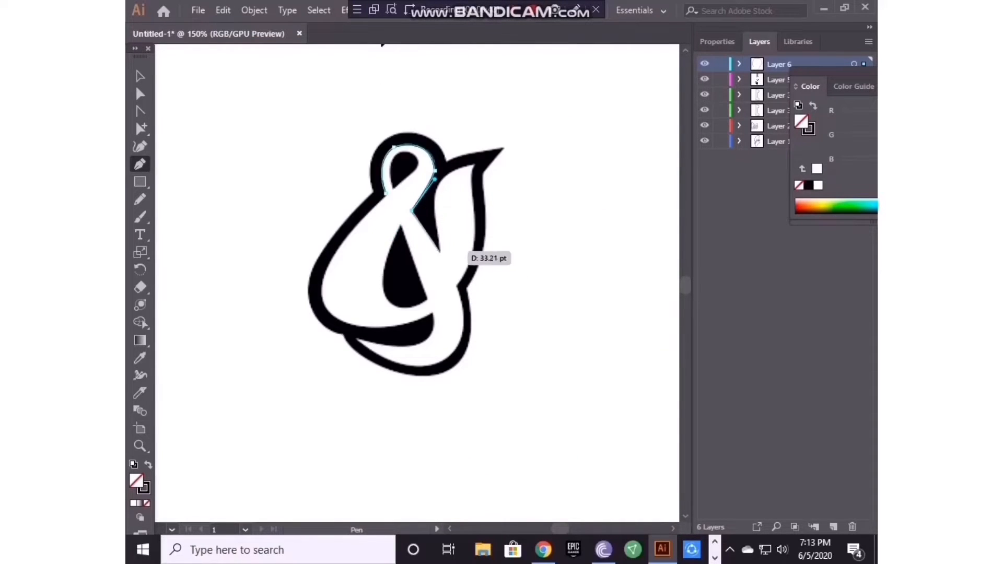
{"action": "left_click", "coordinate": [223, 10]}
{"action": "left_click", "coordinate": [251, 27]}
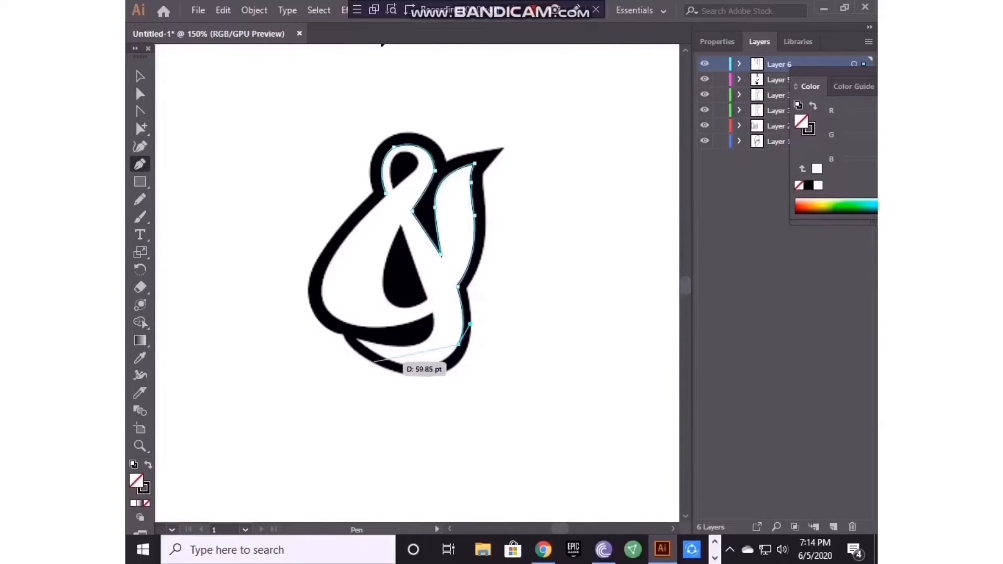
{"action": "left_click_drag", "start_coordinate": [294, 273], "coordinate": [284, 280]}
{"action": "left_click", "coordinate": [357, 339]}
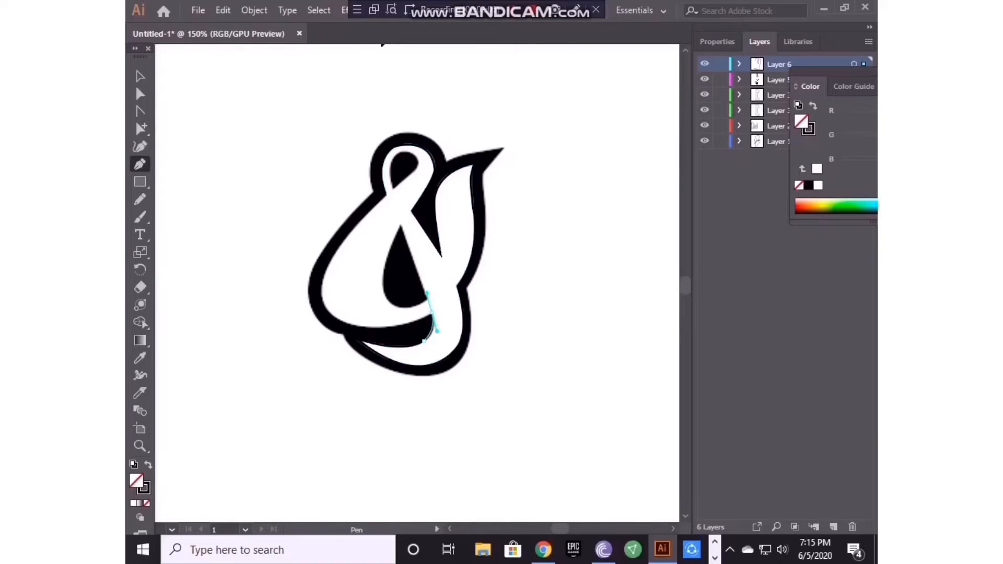
Step: Trace the ampersand's lower inner edge and rounded left side to finish the outline
{"action": "left_click", "coordinate": [223, 10]}
{"action": "left_click", "coordinate": [248, 26]}
{"action": "left_click_drag", "start_coordinate": [356, 325], "coordinate": [300, 318]}
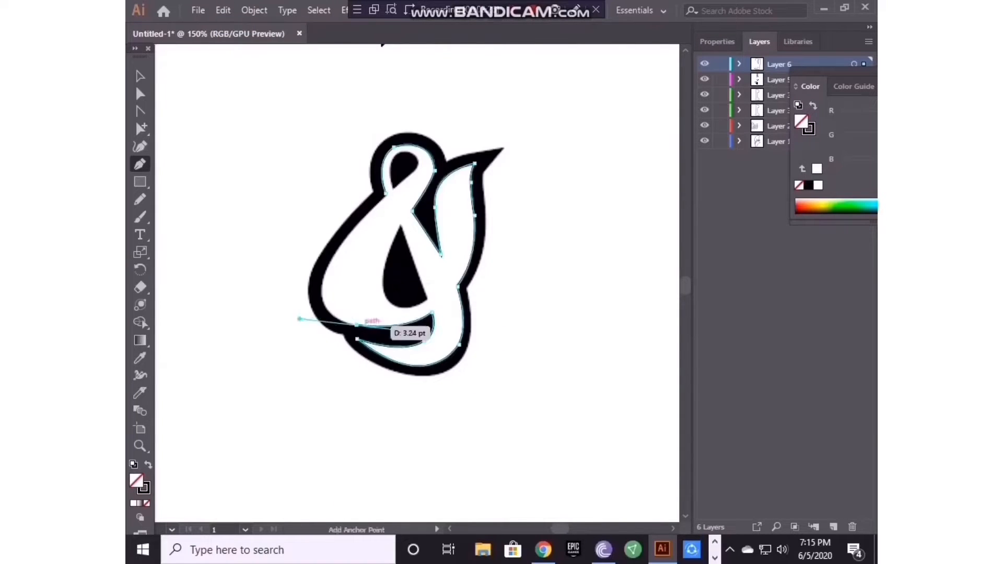
{"action": "left_click", "coordinate": [357, 325]}
{"action": "left_click_drag", "start_coordinate": [325, 271], "coordinate": [517, 250]}
{"action": "left_click", "coordinate": [140, 76]}
{"action": "left_click", "coordinate": [223, 10]}
{"action": "left_click", "coordinate": [248, 27]}
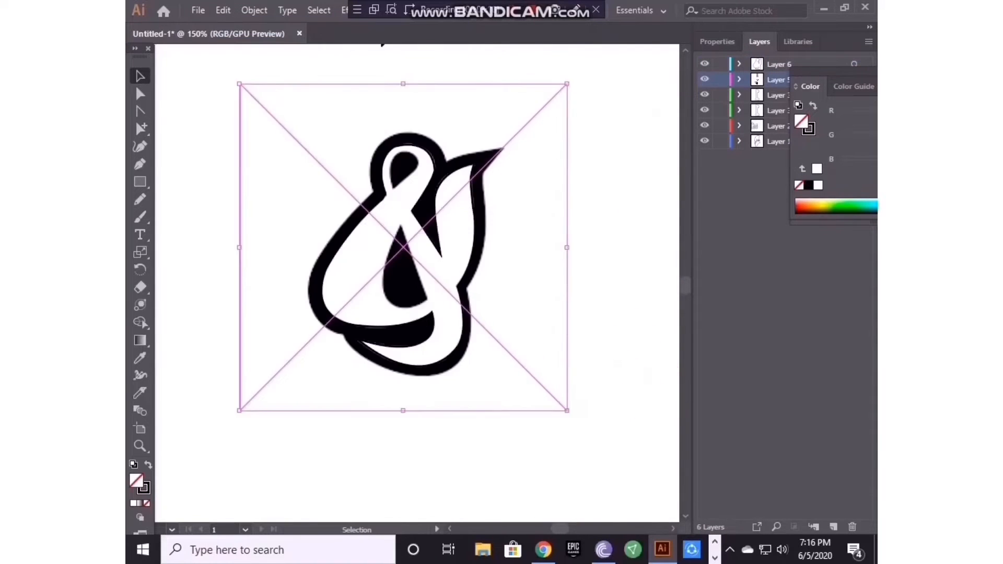
{"action": "left_click", "coordinate": [203, 157]}
Step: Trace the ampersand's two teardrop-shaped inner openings with the Pen tool
{"action": "left_click", "coordinate": [140, 164]}
{"action": "key", "text": "ctrl+equal"}
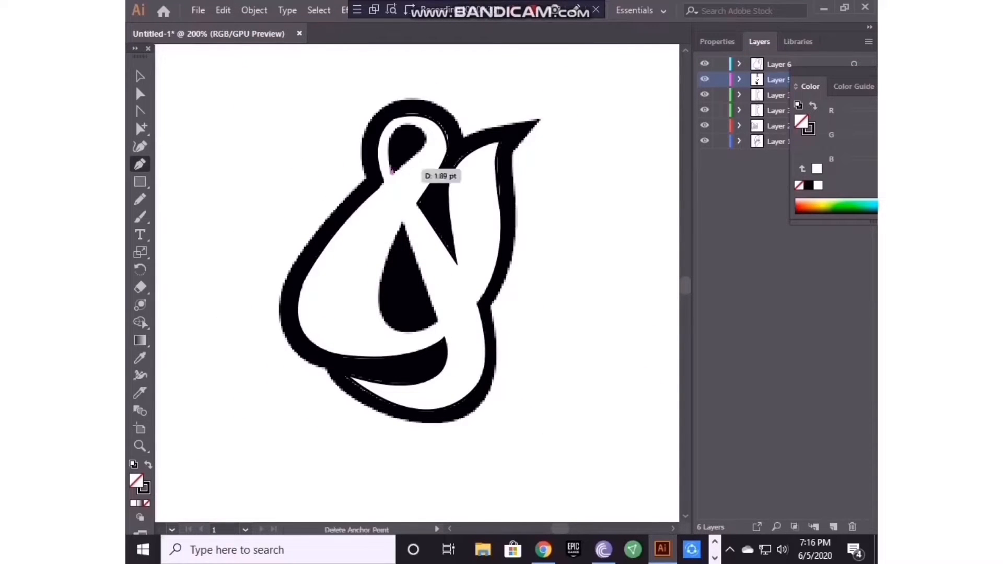
{"action": "left_click", "coordinate": [393, 133]}
{"action": "left_click_drag", "start_coordinate": [427, 139], "coordinate": [356, 194]}
{"action": "left_click", "coordinate": [427, 139]}
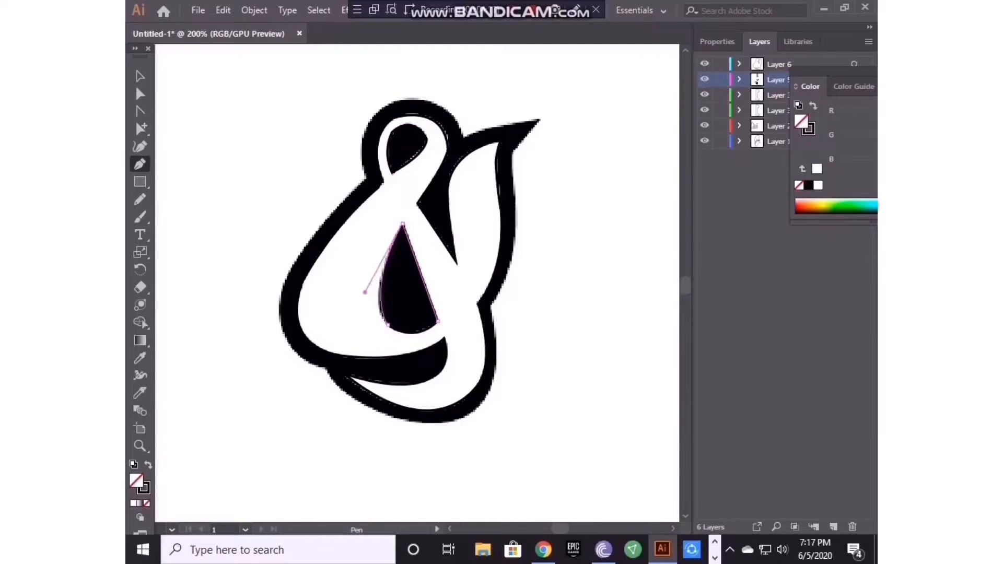
Step: Scale down the traced ampersand and move it just beneath the word Shelly
{"action": "key", "text": "ctrl+y"}
{"action": "key", "text": "ctrl+minus"}
{"action": "key", "text": "ctrl+minus"}
{"action": "key", "text": "ctrl+minus"}
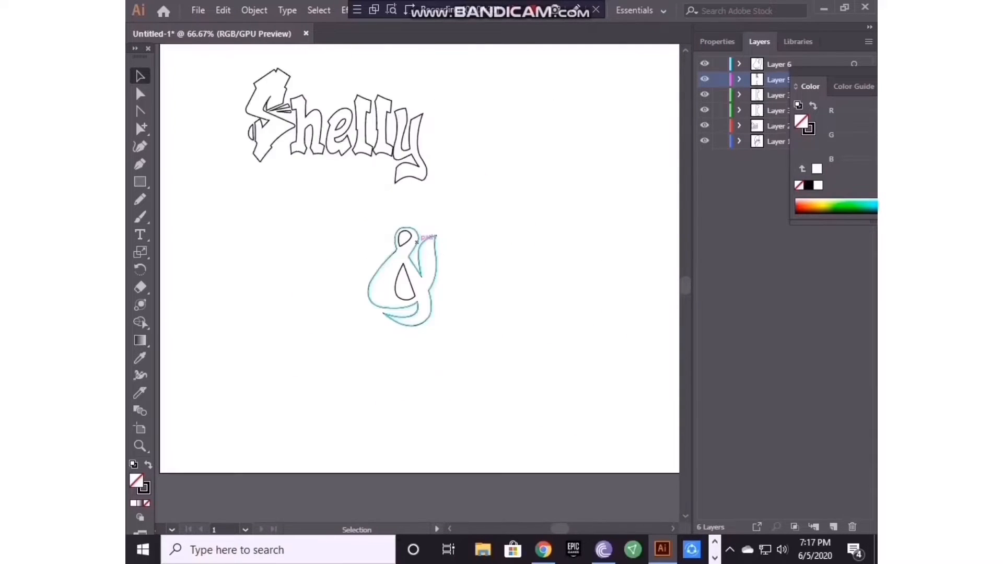
{"action": "key", "text": "ctrl+equal"}
{"action": "key", "text": "ctrl+equal"}
{"action": "key", "text": "ctrl+equal"}
{"action": "key", "text": "ctrl+minus"}
{"action": "key", "text": "ctrl+minus"}
{"action": "key", "text": "ctrl+minus"}
{"action": "left_click_drag", "start_coordinate": [360, 217], "coordinate": [446, 335]}
{"action": "left_click_drag", "start_coordinate": [438, 326], "coordinate": [412, 277]}
{"action": "left_click_drag", "start_coordinate": [369, 226], "coordinate": [311, 179]}
{"action": "left_click", "coordinate": [334, 230]}
Step: Move the whole Shelly and ampersand artwork together towards the middle of the artboard
{"action": "key", "text": "ctrl+minus"}
{"action": "left_click_drag", "start_coordinate": [269, 112], "coordinate": [434, 288]}
{"action": "left_click_drag", "start_coordinate": [403, 156], "coordinate": [519, 211]}
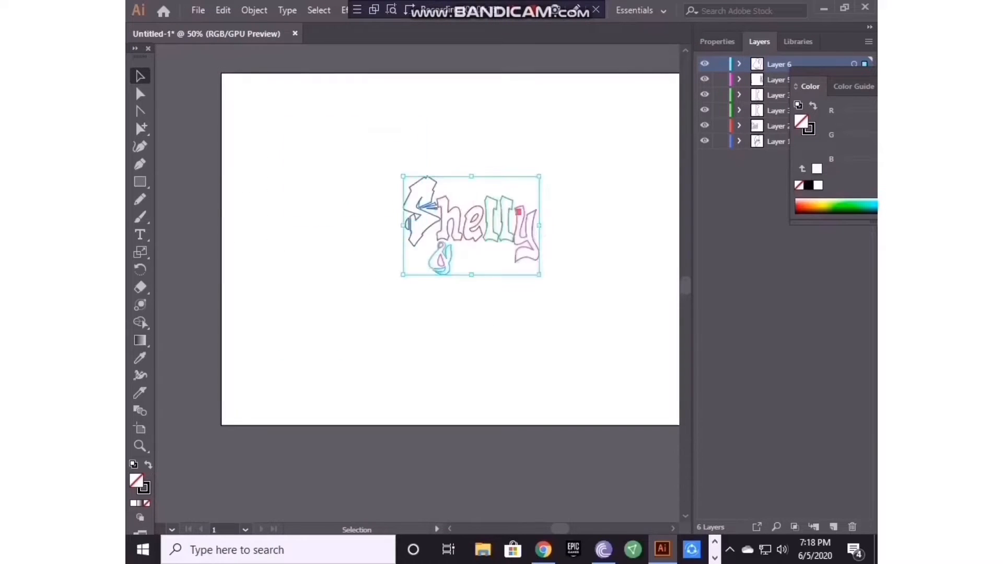
{"action": "left_click", "coordinate": [523, 334]}
Step: Place the reference photo of the hand-drawn graffiti character and shrink it to fit the artboard
{"action": "key", "text": "ctrl+equal"}
{"action": "key", "text": "ctrl+equal"}
{"action": "key", "text": "ctrl+minus"}
{"action": "left_click", "coordinate": [197, 10]}
{"action": "left_click", "coordinate": [209, 246]}
{"action": "scroll", "coordinate": [392, 313], "scroll_direction": "down", "scroll_amount": 5}
{"action": "double_click", "coordinate": [385, 255]}
{"action": "key", "text": "ctrl+minus"}
{"action": "key", "text": "ctrl+minus"}
{"action": "key", "text": "ctrl+minus"}
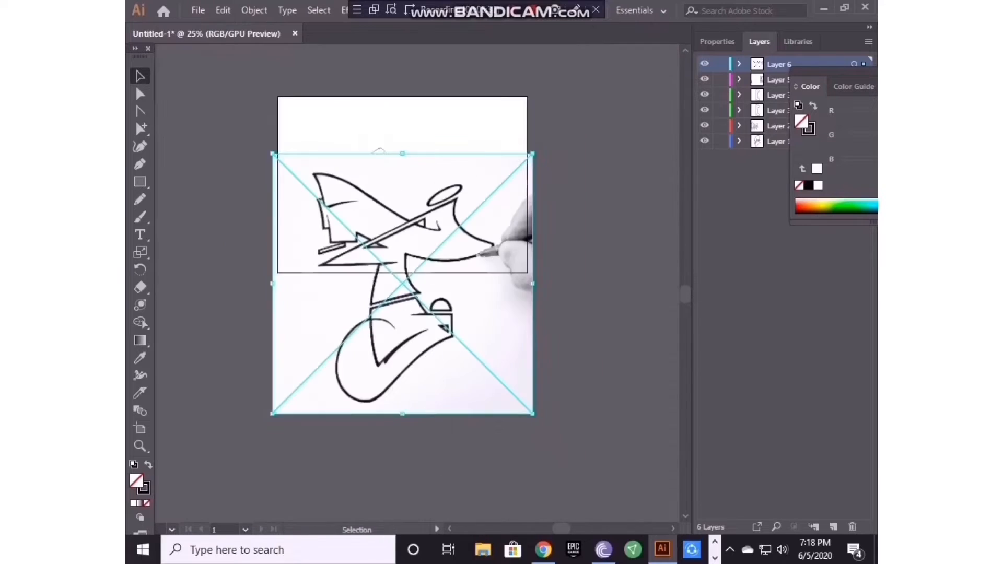
{"action": "left_click_drag", "start_coordinate": [403, 412], "coordinate": [405, 260]}
{"action": "left_click_drag", "start_coordinate": [273, 207], "coordinate": [446, 208]}
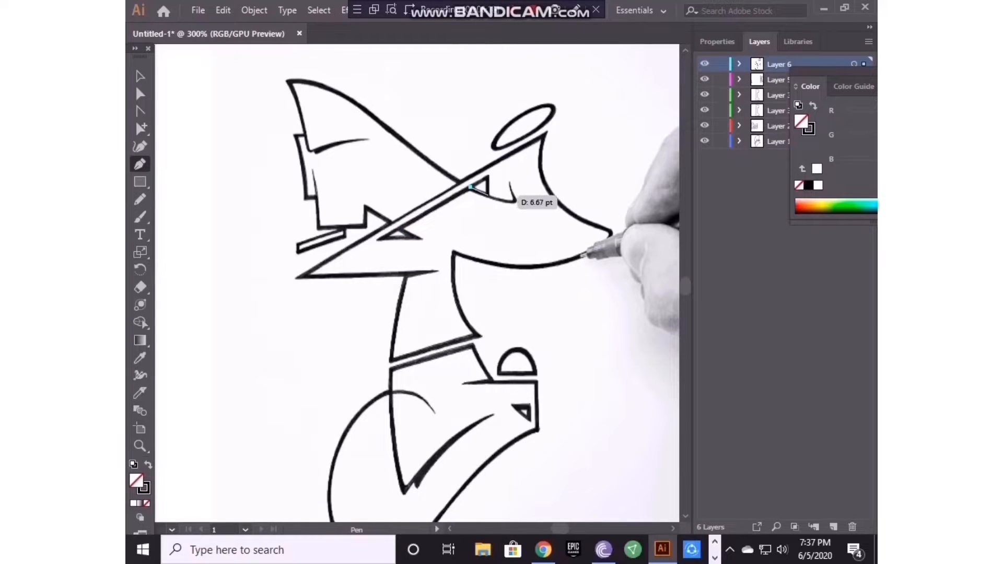
Step: Undo the shift of the reference photo and continue tracing the character's head and brim with the Pen tool
{"action": "key", "text": "v"}
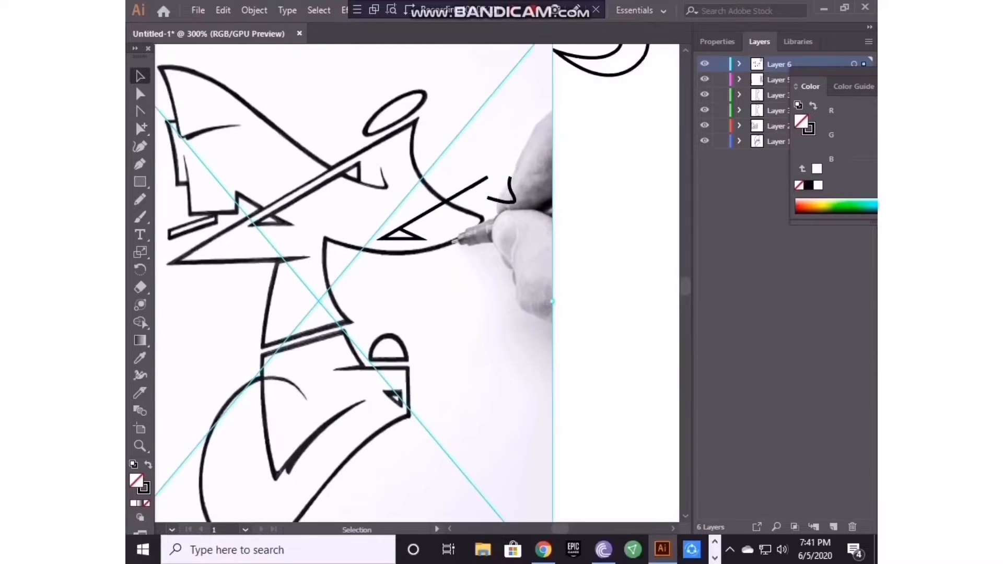
{"action": "key", "text": "ctrl+z"}
{"action": "key", "text": "p"}
{"action": "left_click", "coordinate": [488, 198]}
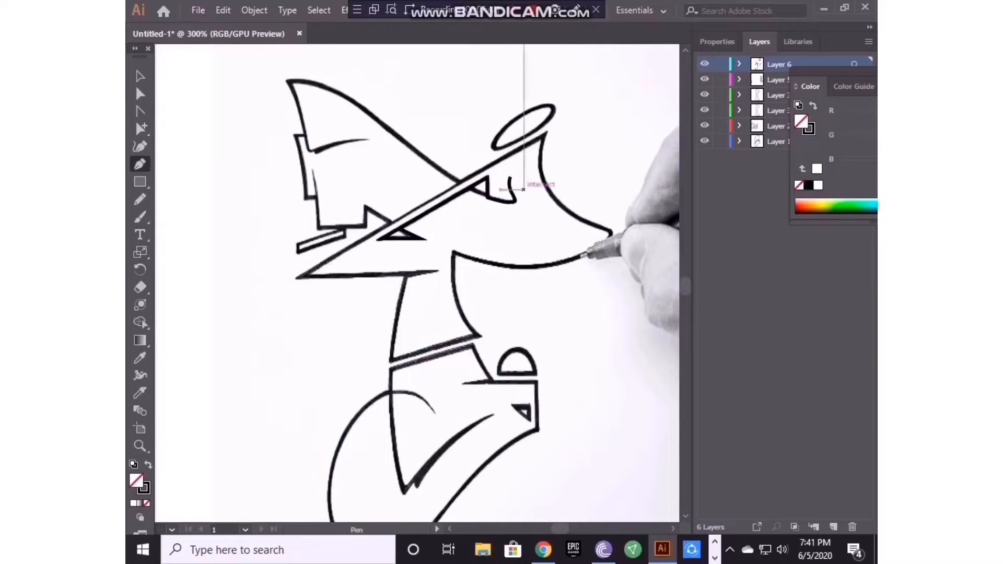
{"action": "left_click", "coordinate": [295, 277]}
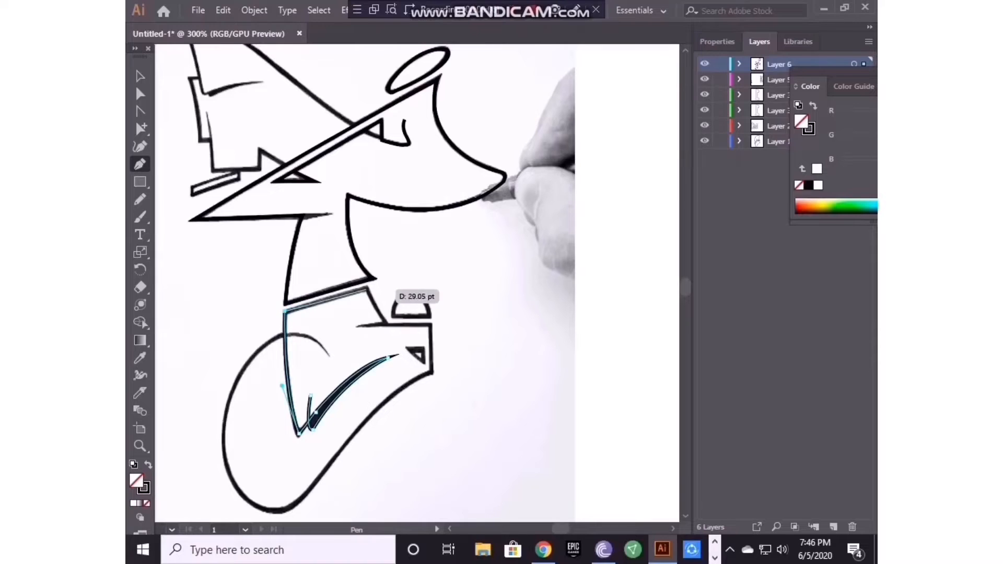
Step: Trace the character's lower body down its right side and along the start of the long bottom curve
{"action": "left_click", "coordinate": [367, 288]}
{"action": "left_click", "coordinate": [387, 325]}
{"action": "left_click", "coordinate": [431, 325]}
{"action": "left_click", "coordinate": [432, 373]}
{"action": "scroll", "coordinate": [432, 373], "scroll_direction": "down", "scroll_amount": 3}
{"action": "left_click_drag", "start_coordinate": [309, 401], "coordinate": [231, 500]}
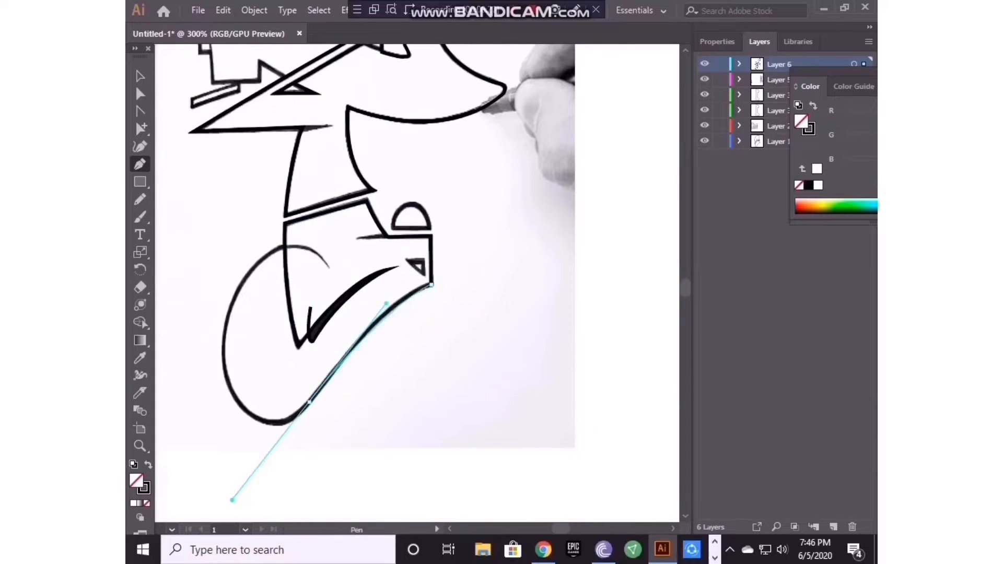
Step: Trace the large rounded loop at the character's base up to its curled inner end
{"action": "scroll", "coordinate": [232, 500], "scroll_direction": "down", "scroll_amount": 1}
{"action": "left_click_drag", "start_coordinate": [226, 361], "coordinate": [190, 280]}
{"action": "left_click_drag", "start_coordinate": [270, 236], "coordinate": [336, 185]}
{"action": "left_click", "coordinate": [270, 237]}
{"action": "left_click_drag", "start_coordinate": [328, 249], "coordinate": [358, 290]}
{"action": "left_click", "coordinate": [235, 136], "text": "ctrl"}
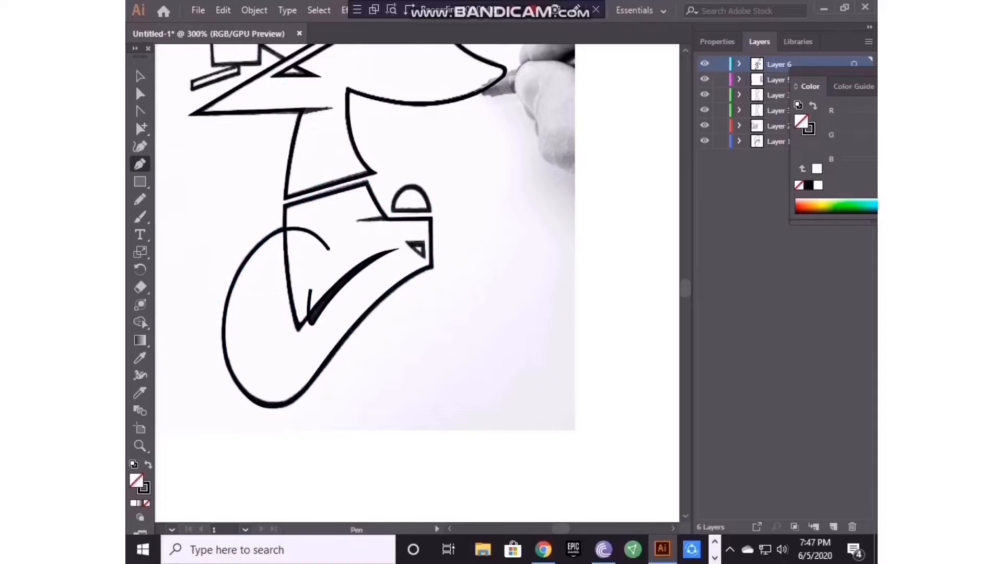
Step: Trace the small half-round shape on the character's lower body and end the path
{"action": "scroll", "coordinate": [417, 250], "scroll_direction": "up", "scroll_amount": 2}
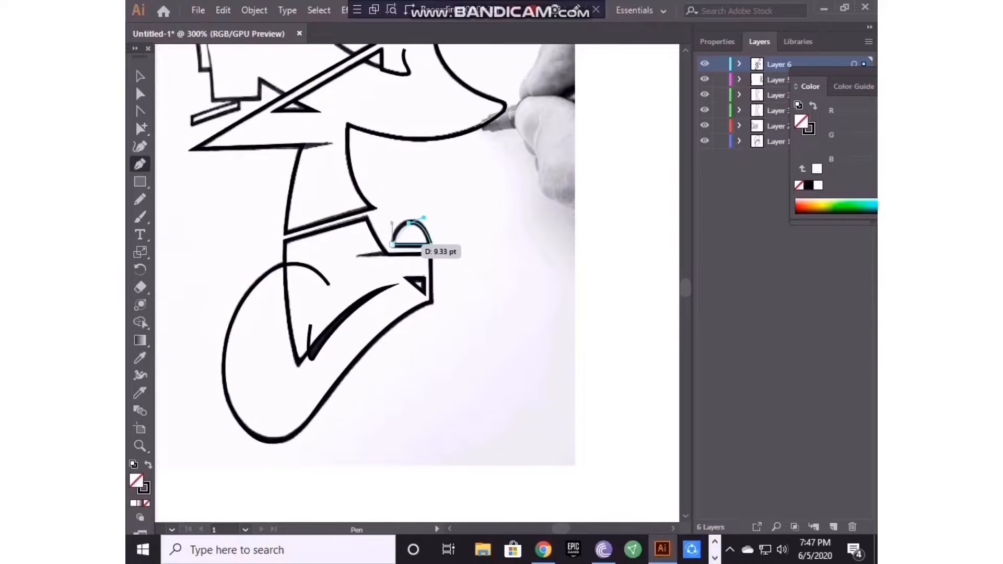
{"action": "left_click", "coordinate": [140, 76]}
{"action": "left_click", "coordinate": [611, 272]}
{"action": "scroll", "coordinate": [611, 272], "scroll_direction": "up", "scroll_amount": 14}
{"action": "scroll", "coordinate": [611, 272], "scroll_direction": "left", "scroll_amount": 12}
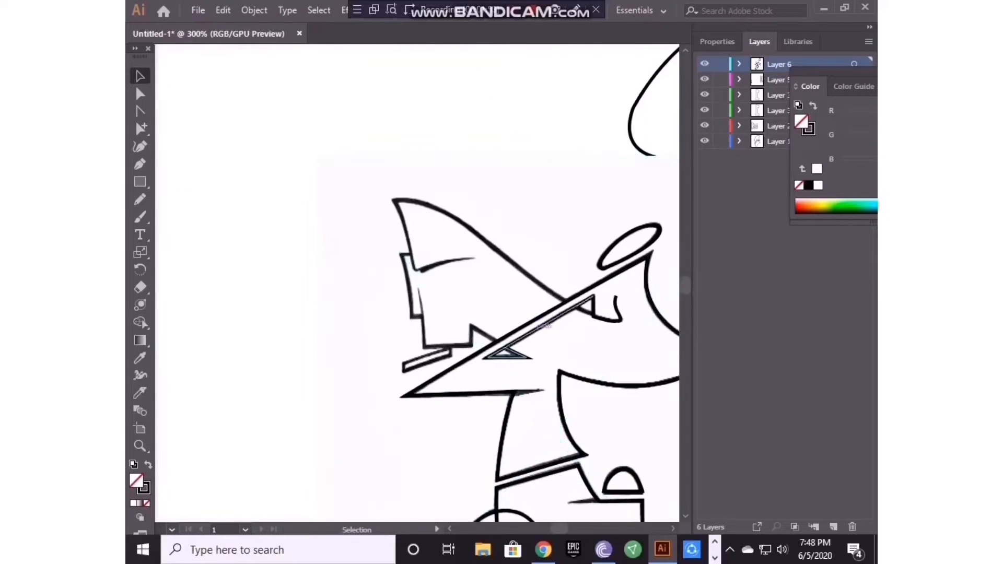
{"action": "scroll", "coordinate": [508, 283], "scroll_direction": "down", "scroll_amount": 3}
Step: Add a new layer and finish tracing the small triangle at the upper end of the brim line
{"action": "left_click", "coordinate": [834, 527]}
{"action": "left_click", "coordinate": [140, 164]}
{"action": "left_click", "coordinate": [593, 263]}
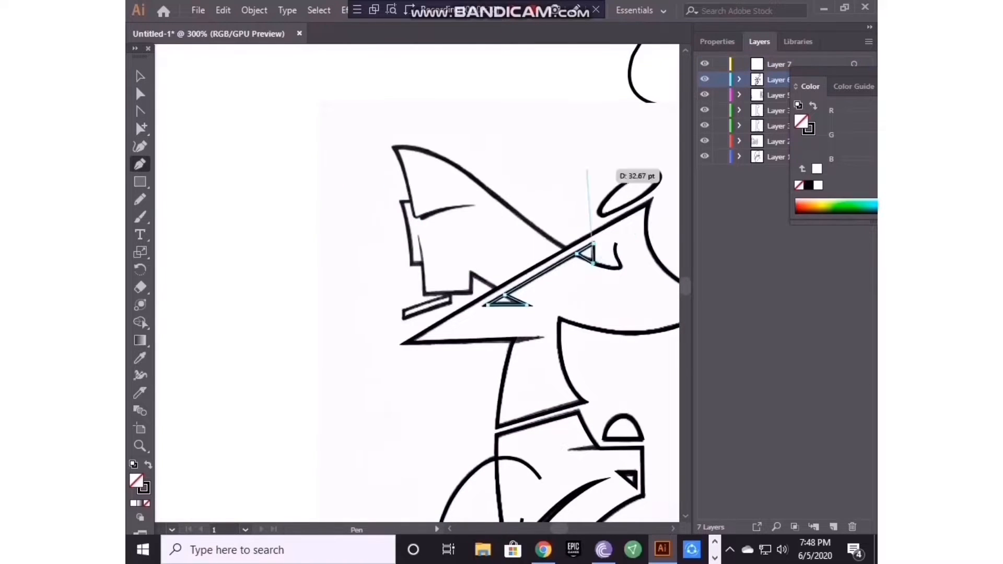
{"action": "left_click", "coordinate": [300, 49], "text": "ctrl"}
{"action": "scroll", "coordinate": [548, 246], "scroll_direction": "down", "scroll_amount": 1}
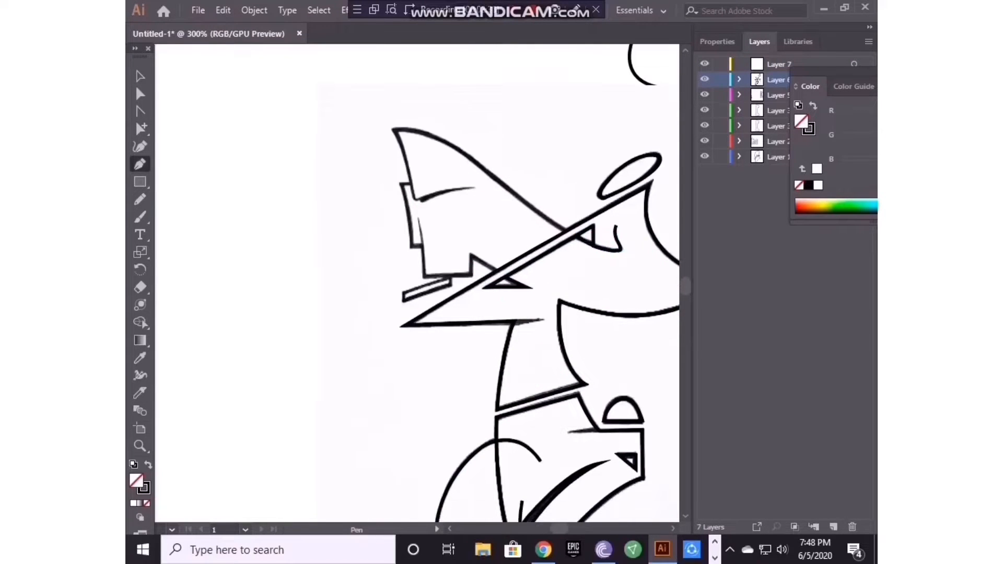
Step: Trace the hat's stepped left edge, pointed tip and sloping top down to the brim
{"action": "left_click", "coordinate": [495, 272]}
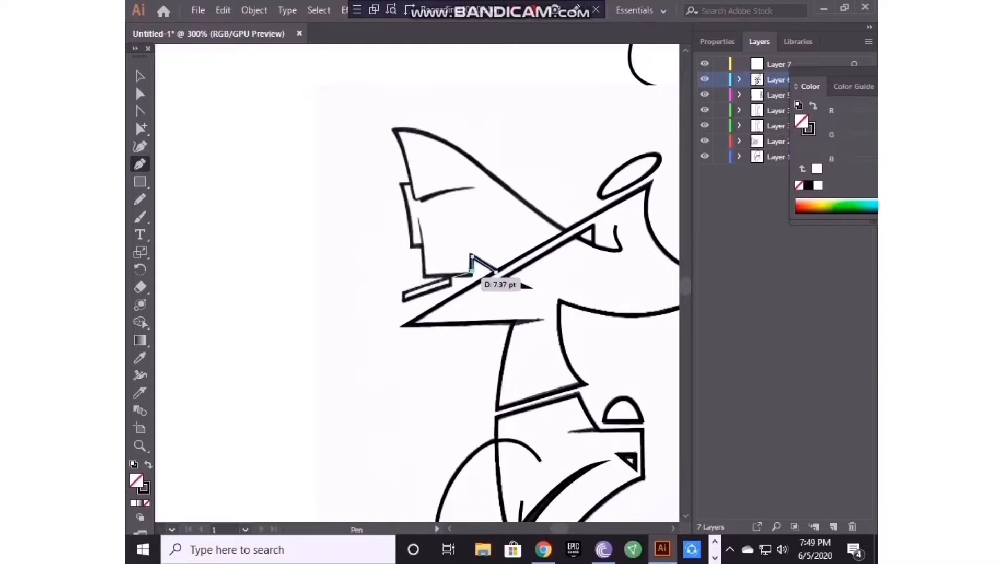
{"action": "left_click", "coordinate": [471, 275]}
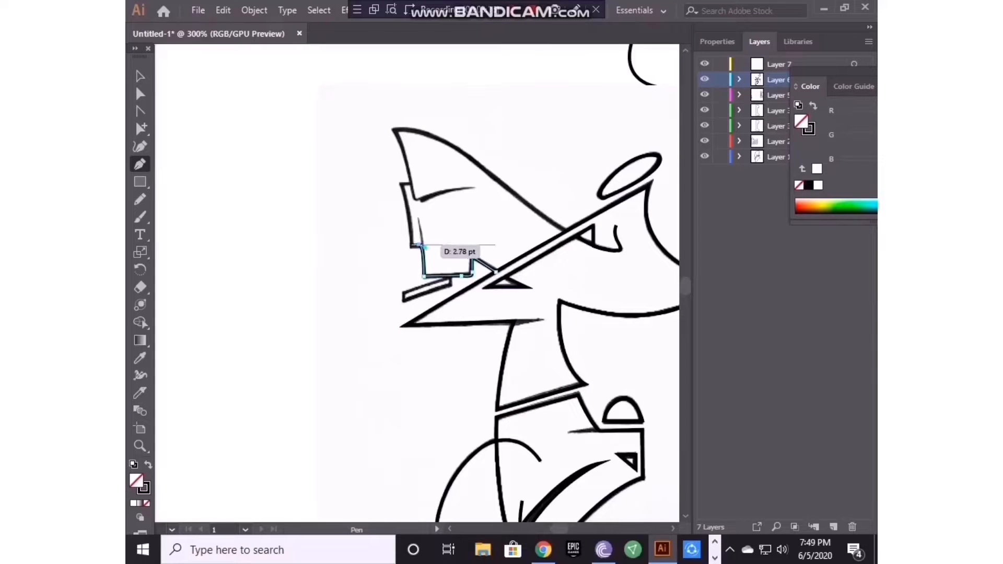
{"action": "left_click", "coordinate": [412, 245]}
{"action": "scroll", "coordinate": [402, 209], "scroll_direction": "up", "scroll_amount": 2}
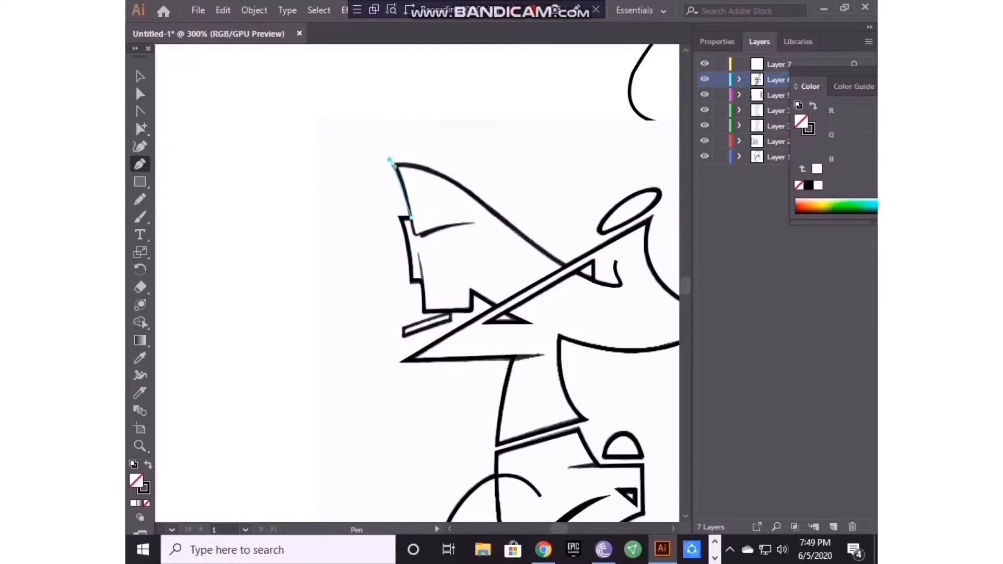
{"action": "left_click", "coordinate": [390, 162]}
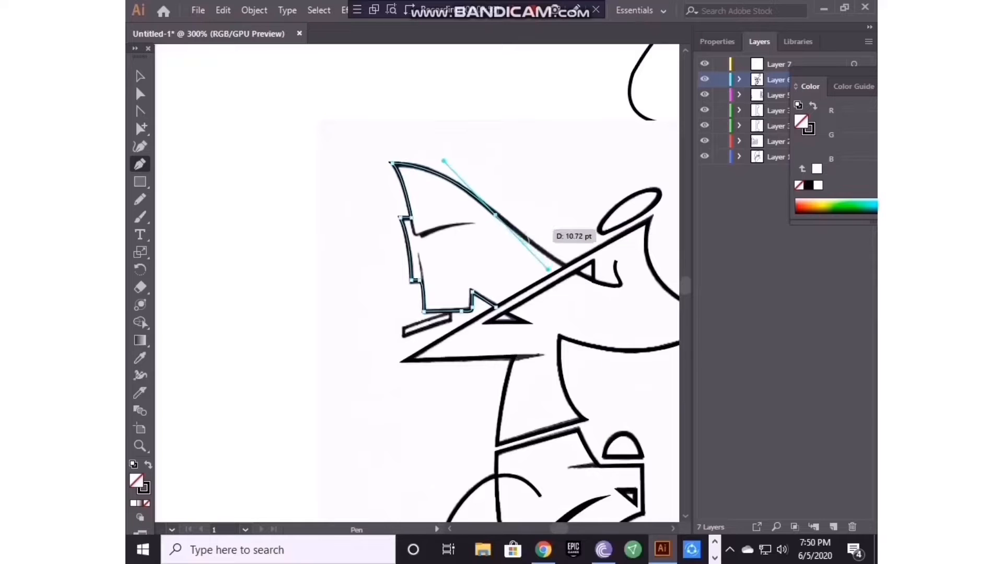
{"action": "left_click_drag", "start_coordinate": [566, 265], "coordinate": [594, 277]}
Step: Move the reference photo away from the traced character and delete it
{"action": "left_click", "coordinate": [140, 76]}
{"action": "left_click", "coordinate": [366, 235]}
{"action": "scroll", "coordinate": [365, 235], "scroll_direction": "down", "scroll_amount": 6}
{"action": "key", "text": "ctrl+minus"}
{"action": "key", "text": "ctrl+minus"}
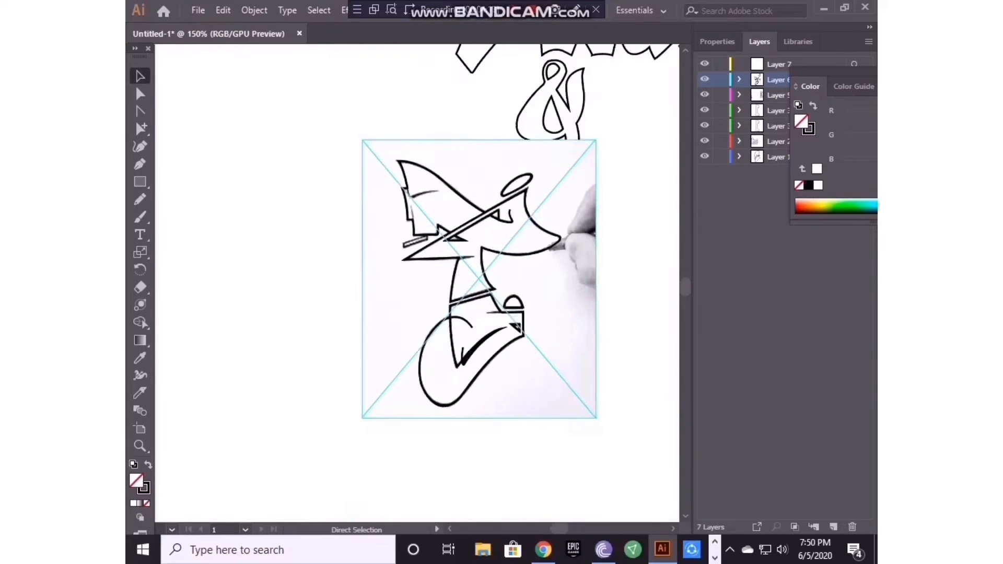
{"action": "left_click_drag", "start_coordinate": [387, 314], "coordinate": [232, 334]}
{"action": "key", "text": "Delete"}
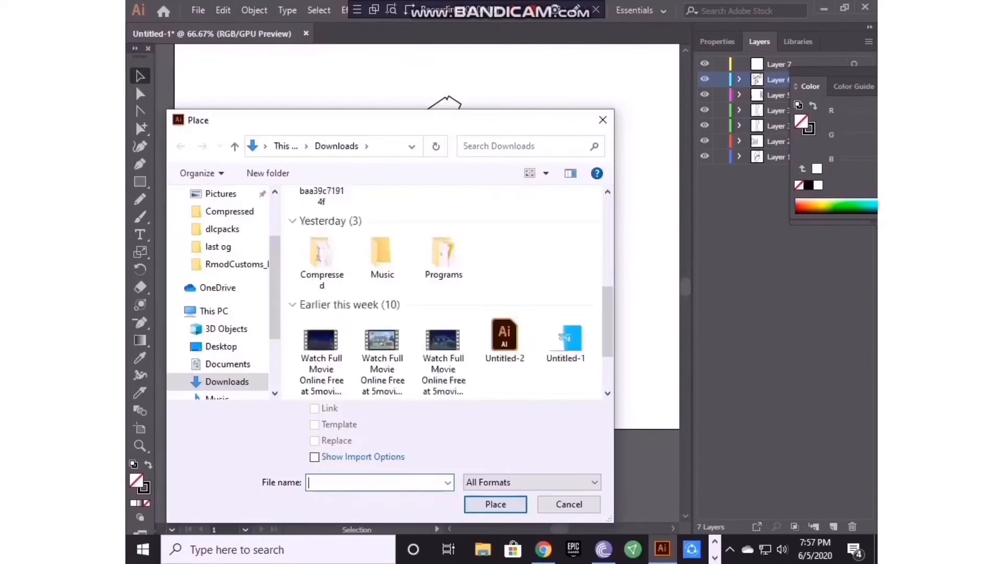
Step: Place the reference image of the letter a below the word Shelly and scale it down
{"action": "left_click_drag", "start_coordinate": [208, 517], "coordinate": [481, 206]}
{"action": "left_click_drag", "start_coordinate": [569, 131], "coordinate": [527, 293]}
{"action": "left_click_drag", "start_coordinate": [449, 360], "coordinate": [497, 320]}
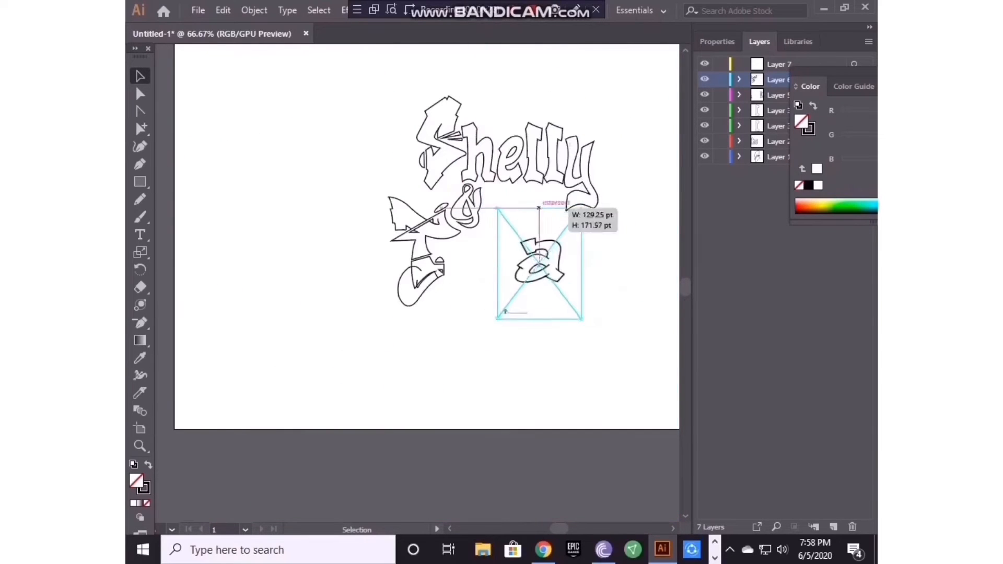
{"action": "left_click_drag", "start_coordinate": [497, 265], "coordinate": [526, 261]}
{"action": "left_click_drag", "start_coordinate": [567, 247], "coordinate": [525, 202]}
{"action": "left_click_drag", "start_coordinate": [521, 280], "coordinate": [523, 291]}
{"action": "left_click_drag", "start_coordinate": [524, 230], "coordinate": [513, 297]}
Step: Make Layer 7 active and trace the slanted block at the top of the letter a with the Pen tool
{"action": "left_click", "coordinate": [779, 65]}
{"action": "key", "text": "ctrl+plus"}
{"action": "key", "text": "ctrl+plus"}
{"action": "key", "text": "ctrl+shift+a"}
{"action": "key", "text": "p"}
{"action": "key", "text": "ctrl+plus"}
{"action": "key", "text": "ctrl+plus"}
{"action": "key", "text": "ctrl+plus"}
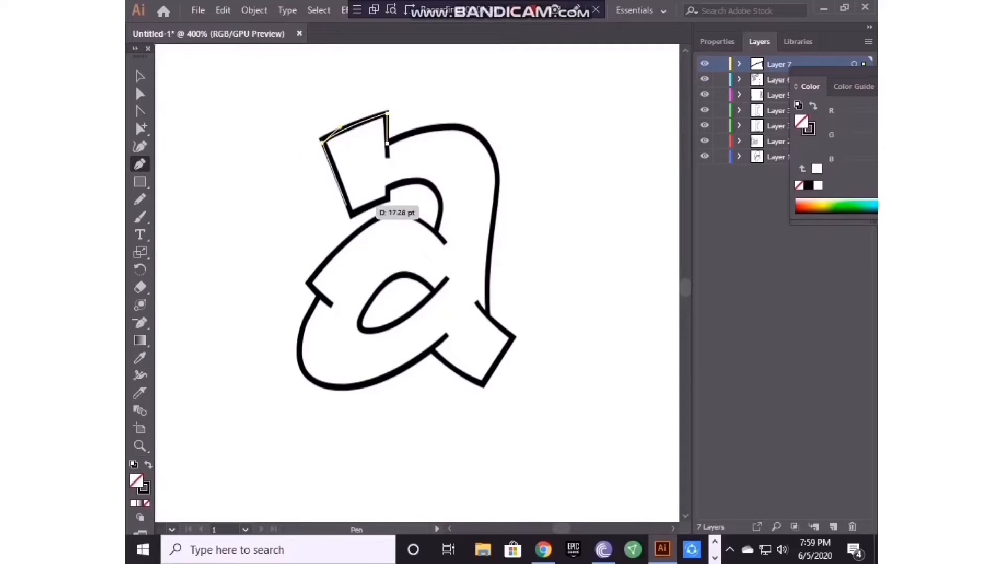
{"action": "left_click", "coordinate": [350, 214]}
{"action": "left_click", "coordinate": [388, 197]}
Step: Trace the letter a's inner arch, the outer bowl around its lower edge, and the slanted tail with the Pen tool
{"action": "left_click_drag", "start_coordinate": [435, 236], "coordinate": [425, 253]}
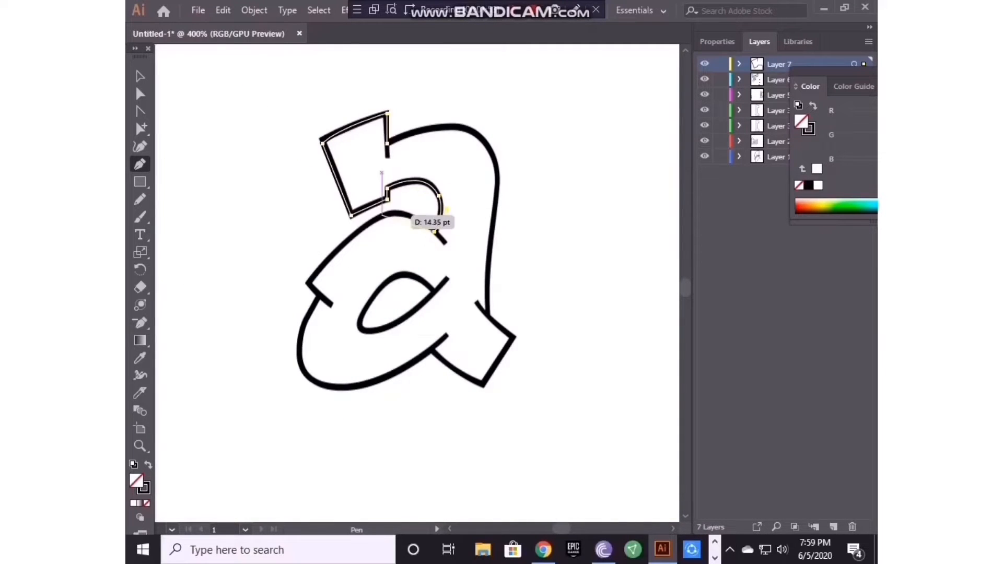
{"action": "left_click_drag", "start_coordinate": [382, 215], "coordinate": [296, 261]}
{"action": "scroll", "coordinate": [364, 223], "scroll_direction": "down", "scroll_amount": 1}
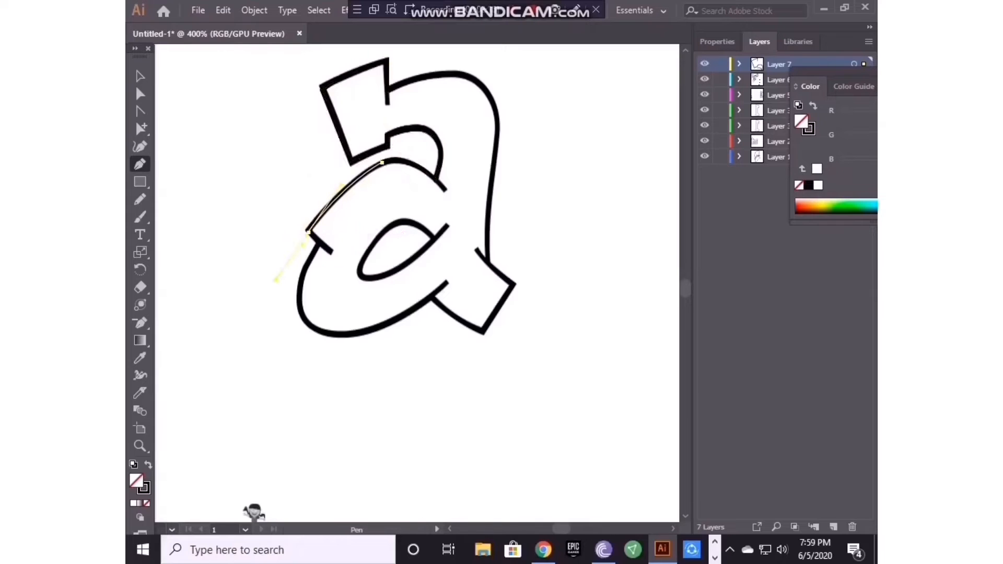
{"action": "left_click_drag", "start_coordinate": [300, 312], "coordinate": [307, 349]}
{"action": "mouse_move", "coordinate": [360, 332]}
{"action": "left_mouse_down"}
{"action": "mouse_move", "coordinate": [413, 321]}
{"action": "mouse_move", "coordinate": [461, 272]}
{"action": "left_mouse_up"}
{"action": "left_click", "coordinate": [432, 296]}
{"action": "left_click_drag", "start_coordinate": [484, 332], "coordinate": [504, 340]}
{"action": "left_click", "coordinate": [483, 332]}
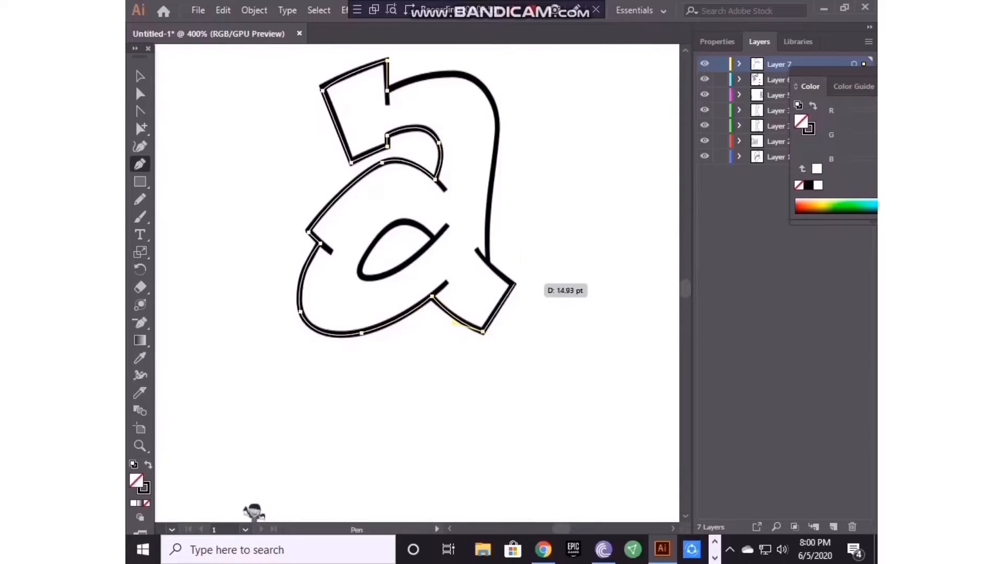
{"action": "left_click", "coordinate": [513, 283]}
Step: Trace the letter a's outer stem upward and over the top curve to close the outline at the slanted block
{"action": "scroll", "coordinate": [512, 284], "scroll_direction": "up", "scroll_amount": 1}
{"action": "scroll", "coordinate": [486, 295], "scroll_direction": "up", "scroll_amount": 1}
{"action": "scroll", "coordinate": [498, 191], "scroll_direction": "up", "scroll_amount": 4}
{"action": "left_click_drag", "start_coordinate": [493, 230], "coordinate": [468, 202]}
{"action": "left_click_drag", "start_coordinate": [387, 214], "coordinate": [307, 252]}
{"action": "key", "text": "ctrl+z"}
{"action": "left_click_drag", "start_coordinate": [387, 214], "coordinate": [326, 251]}
Step: Trace the counter inside the letter a and delete the reference image
{"action": "left_click", "coordinate": [433, 363]}
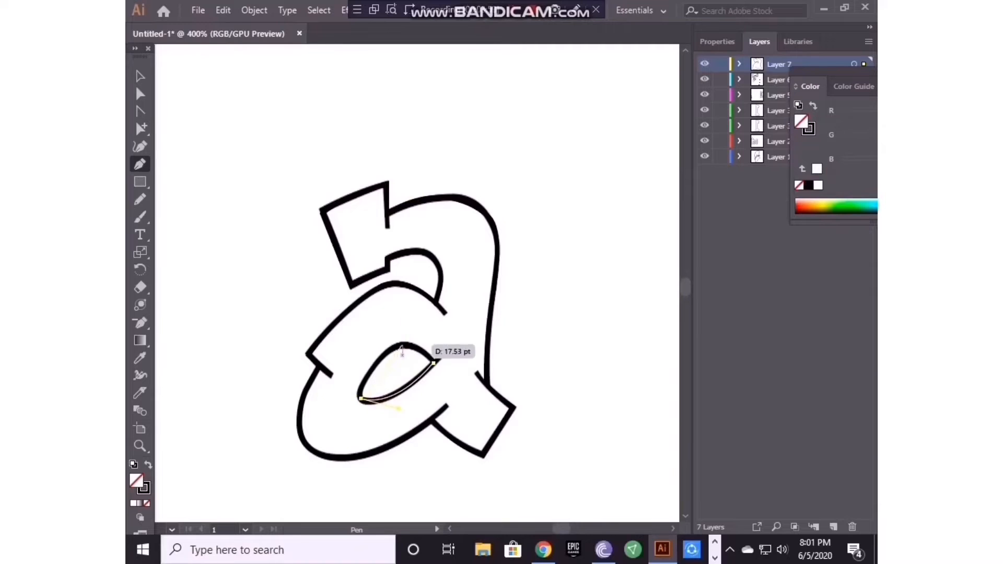
{"action": "left_click_drag", "start_coordinate": [478, 296], "coordinate": [434, 319]}
{"action": "key", "text": "Delete"}
Step: Move the traced letter a right beside the traced character that starts the lower word
{"action": "scroll", "coordinate": [406, 285], "scroll_direction": "down", "scroll_amount": 5}
{"action": "left_click_drag", "start_coordinate": [411, 288], "coordinate": [361, 250]}
{"action": "left_click", "coordinate": [417, 293]}
{"action": "left_click", "coordinate": [223, 10]}
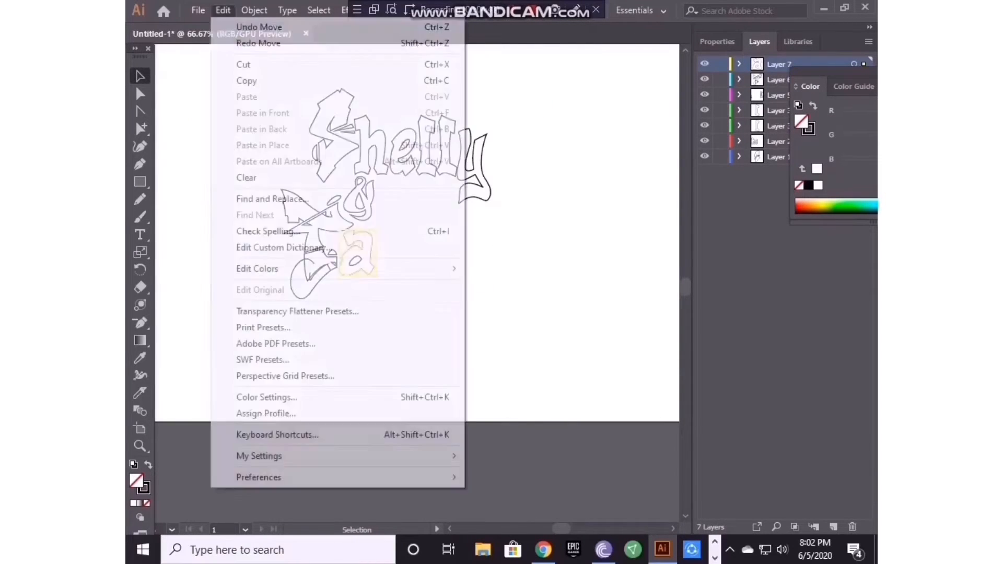
{"action": "left_click", "coordinate": [250, 27]}
{"action": "left_click_drag", "start_coordinate": [410, 286], "coordinate": [370, 259]}
{"action": "left_click", "coordinate": [428, 261]}
Step: Add a new layer, place the letter n reference image on it, scale it down and move it below Shelly
{"action": "left_click", "coordinate": [198, 11]}
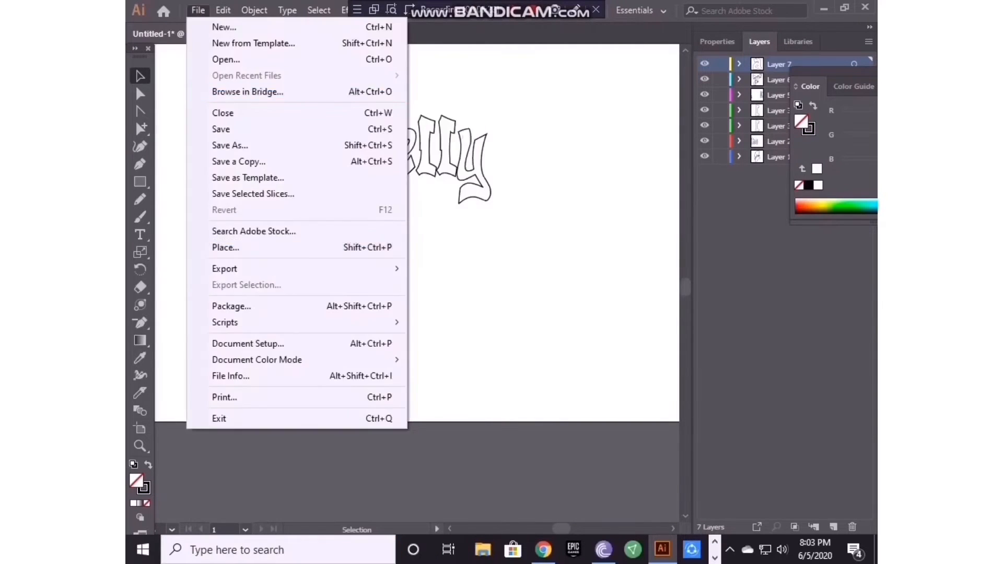
{"action": "left_click", "coordinate": [833, 527]}
{"action": "left_click", "coordinate": [198, 10]}
{"action": "left_click", "coordinate": [225, 249]}
{"action": "double_click", "coordinate": [497, 233]}
{"action": "left_click", "coordinate": [417, 166]}
{"action": "left_click_drag", "start_coordinate": [416, 398], "coordinate": [490, 314]}
{"action": "left_click_drag", "start_coordinate": [489, 165], "coordinate": [539, 225]}
{"action": "left_click_drag", "start_coordinate": [564, 267], "coordinate": [479, 249]}
Step: Nudge the letter a and the lower curve of the first character down, and lower the n reference image slightly
{"action": "left_click_drag", "start_coordinate": [351, 258], "coordinate": [354, 257]}
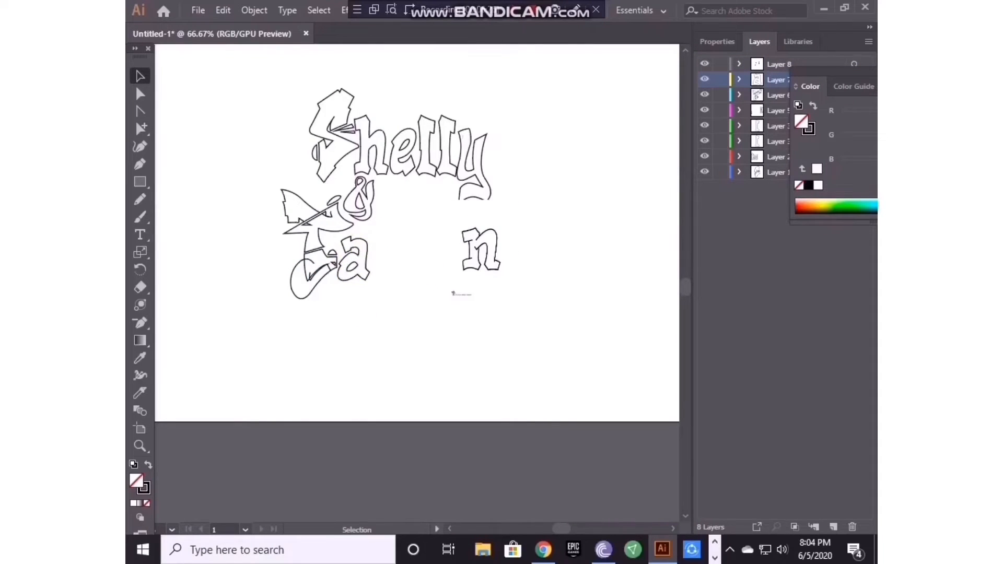
{"action": "left_click_drag", "start_coordinate": [333, 307], "coordinate": [334, 307]}
{"action": "left_click_drag", "start_coordinate": [318, 300], "coordinate": [317, 304]}
{"action": "left_click", "coordinate": [342, 318]}
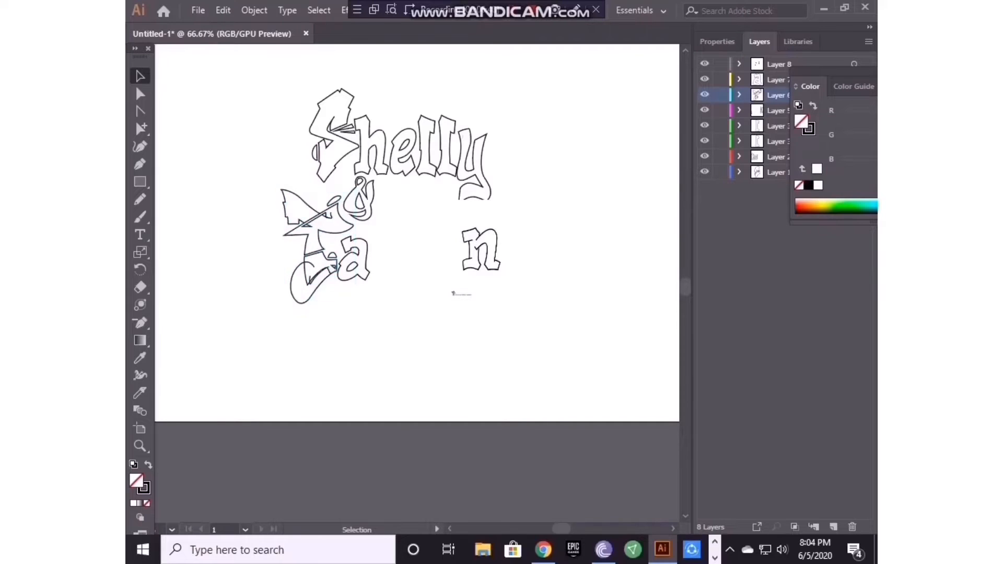
{"action": "left_click", "coordinate": [350, 238]}
{"action": "left_click_drag", "start_coordinate": [485, 300], "coordinate": [484, 315]}
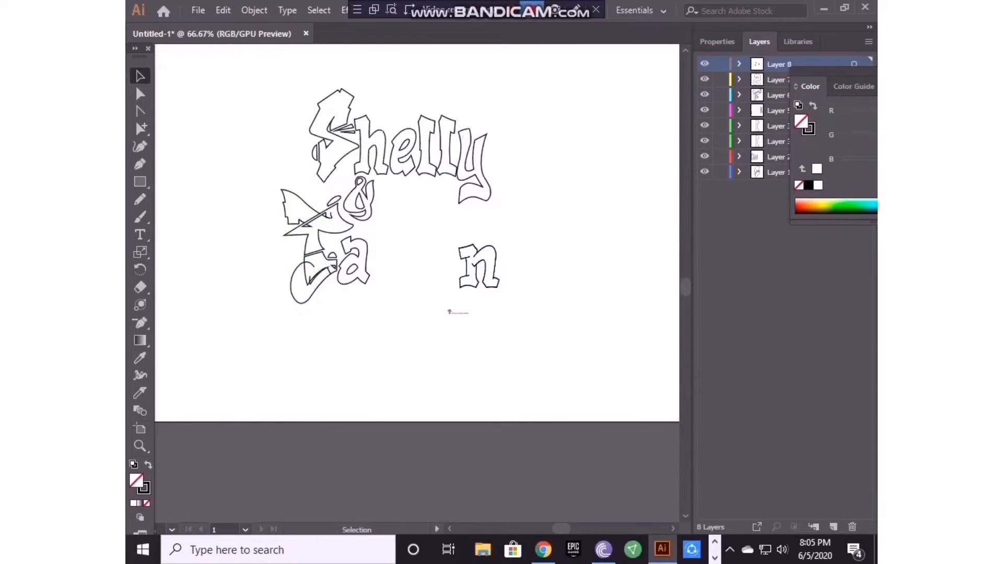
Step: Trace the outer edge of the n's first stem and its foot on Layer 8 with the Pen tool
{"action": "key", "text": "ctrl+plus"}
{"action": "key", "text": "ctrl+plus"}
{"action": "scroll", "coordinate": [412, 233], "scroll_direction": "right", "scroll_amount": 5}
{"action": "key", "text": "p"}
{"action": "key", "text": "ctrl+plus"}
{"action": "key", "text": "ctrl+plus"}
{"action": "left_click", "coordinate": [370, 165]}
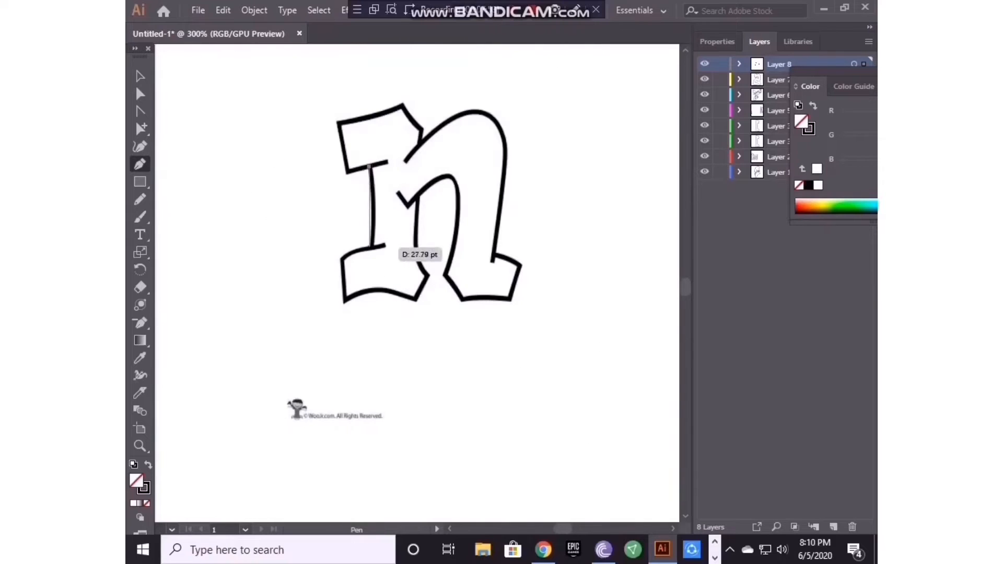
{"action": "scroll", "coordinate": [369, 229], "scroll_direction": "down", "scroll_amount": 1}
{"action": "left_click_drag", "start_coordinate": [369, 230], "coordinate": [359, 253]}
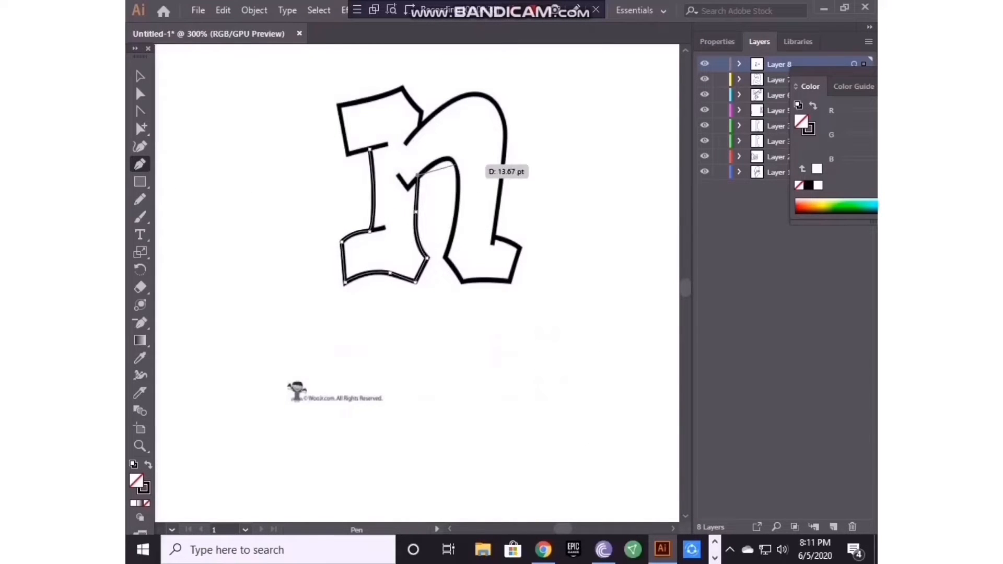
Step: Trace the n's inner arch, the second foot and the outer edge of the second stem
{"action": "left_click_drag", "start_coordinate": [456, 163], "coordinate": [463, 183]}
{"action": "left_click_drag", "start_coordinate": [445, 257], "coordinate": [424, 303]}
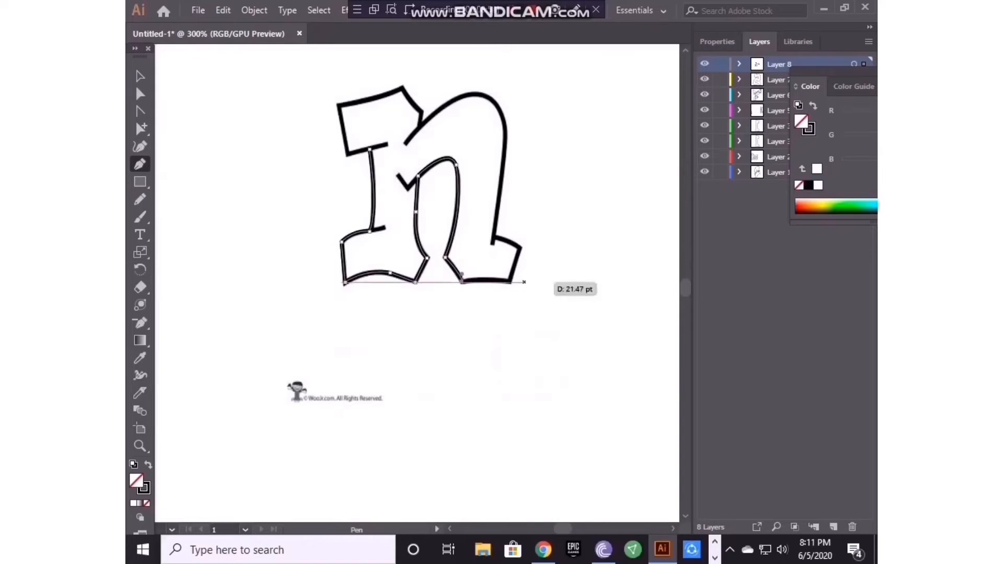
{"action": "left_click_drag", "start_coordinate": [511, 282], "coordinate": [530, 289]}
{"action": "left_click", "coordinate": [510, 282]}
{"action": "left_click", "coordinate": [520, 248]}
{"action": "left_click", "coordinate": [493, 236]}
{"action": "left_click", "coordinate": [506, 140]}
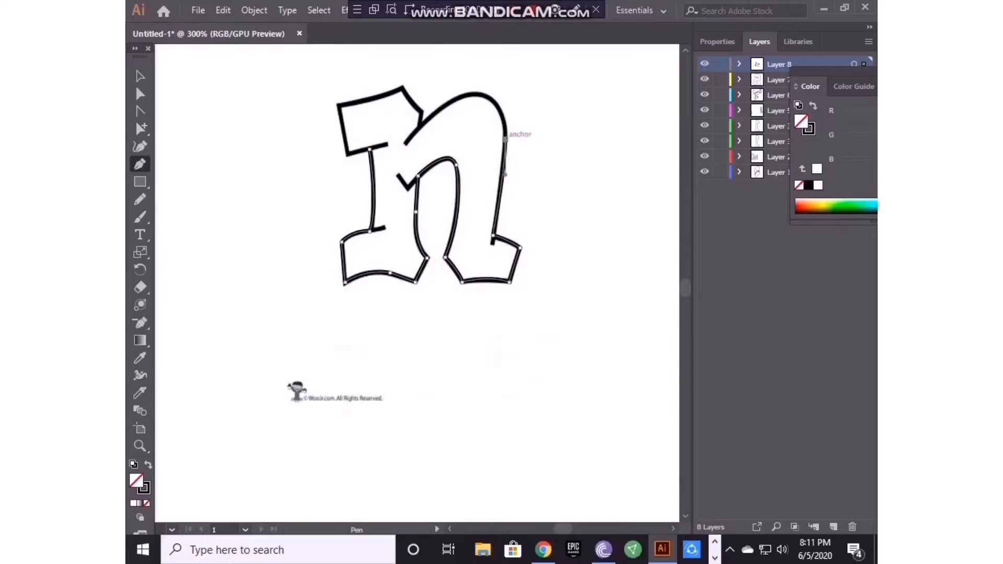
Step: Trace the n's top arch, the notch and the upper serif back toward the first stem
{"action": "scroll", "coordinate": [510, 137], "scroll_direction": "up", "scroll_amount": 5}
{"action": "left_click_drag", "start_coordinate": [460, 255], "coordinate": [396, 231]}
{"action": "left_click", "coordinate": [422, 270]}
{"action": "left_click", "coordinate": [402, 245]}
{"action": "left_click_drag", "start_coordinate": [341, 263], "coordinate": [309, 264]}
{"action": "left_click", "coordinate": [341, 264]}
Step: Delete the n reference image and move the traced n directly after the letter a
{"action": "left_click", "coordinate": [140, 76]}
{"action": "left_click_drag", "start_coordinate": [386, 303], "coordinate": [559, 386]}
{"action": "key", "text": "Delete"}
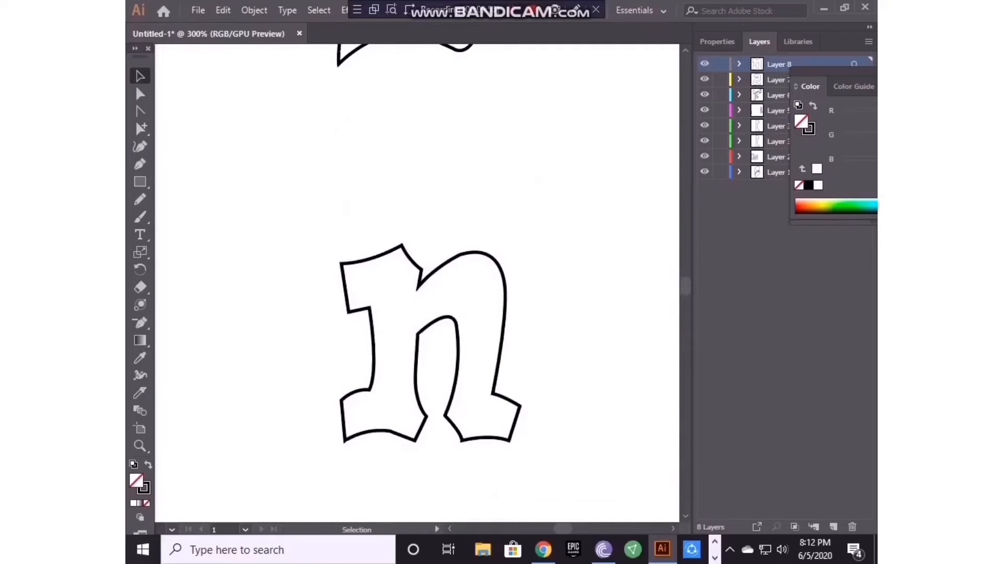
{"action": "key", "text": "ctrl+minus"}
{"action": "key", "text": "ctrl+minus"}
{"action": "key", "text": "ctrl+minus"}
{"action": "key", "text": "ctrl+minus"}
{"action": "left_click_drag", "start_coordinate": [428, 284], "coordinate": [339, 280]}
{"action": "left_click", "coordinate": [397, 324]}
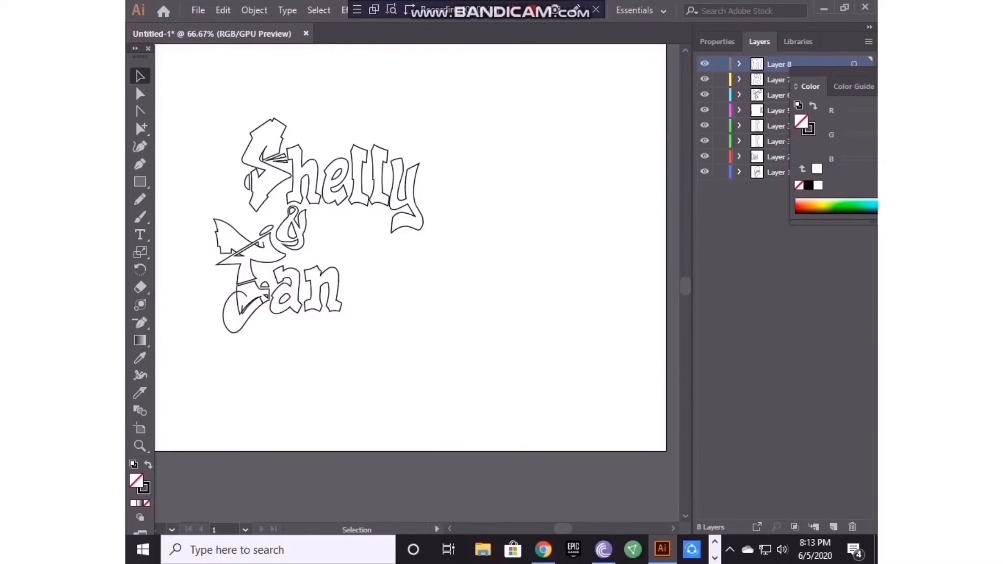
Step: Duplicate Layer 5 and move the copied y from Shelly to follow the n in the lower word
{"action": "left_click", "coordinate": [777, 110]}
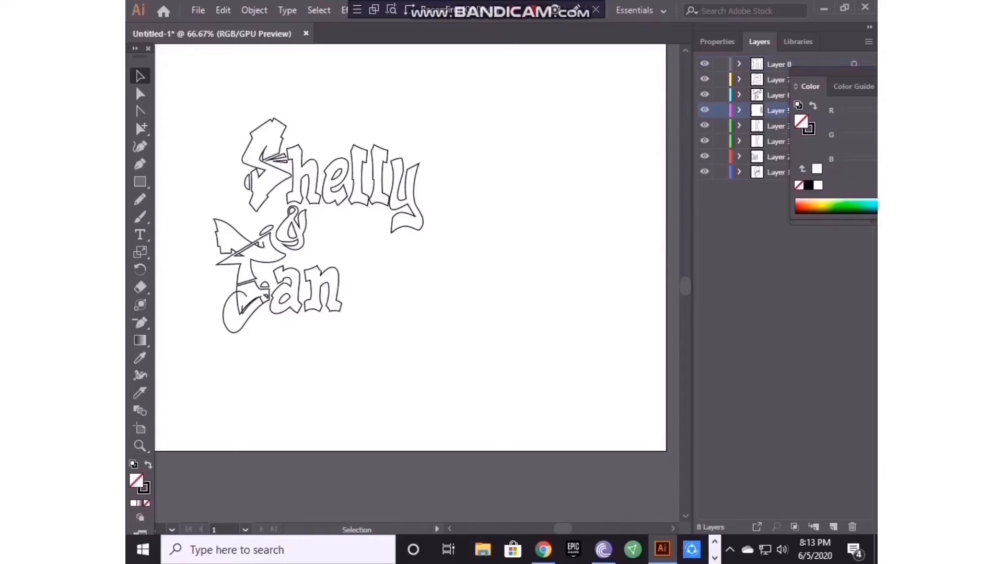
{"action": "left_click_drag", "start_coordinate": [777, 110], "coordinate": [833, 527]}
{"action": "left_click_drag", "start_coordinate": [414, 189], "coordinate": [371, 288]}
{"action": "left_click", "coordinate": [490, 247]}
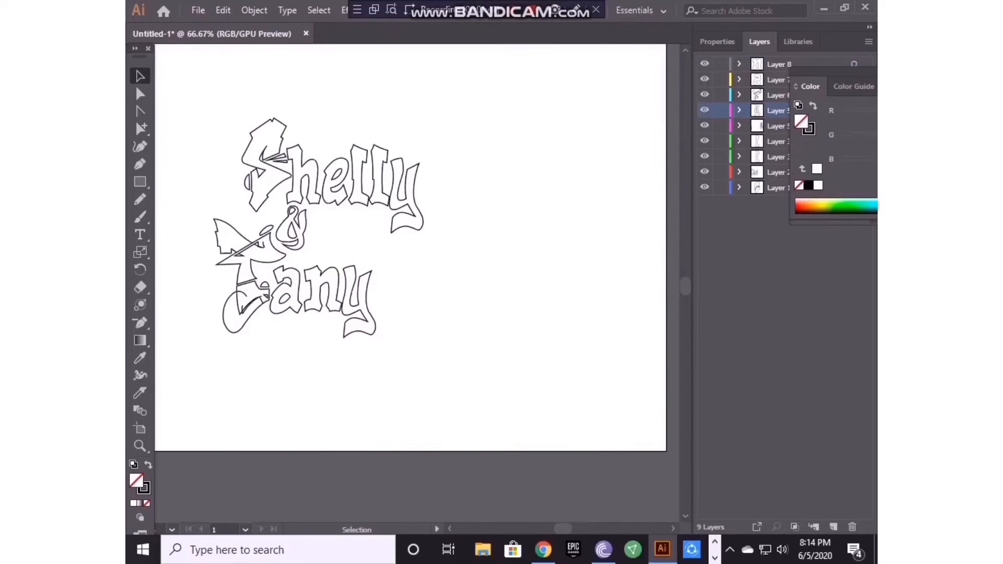
Step: Try to duplicate the letter a's layer and move the copy behind the y in the lower word
{"action": "left_click_drag", "start_coordinate": [778, 79], "coordinate": [833, 527]}
{"action": "left_click_drag", "start_coordinate": [284, 298], "coordinate": [385, 295]}
{"action": "left_click", "coordinate": [223, 11]}
{"action": "left_click", "coordinate": [259, 27]}
{"action": "left_click", "coordinate": [223, 10]}
{"action": "left_click", "coordinate": [260, 27]}
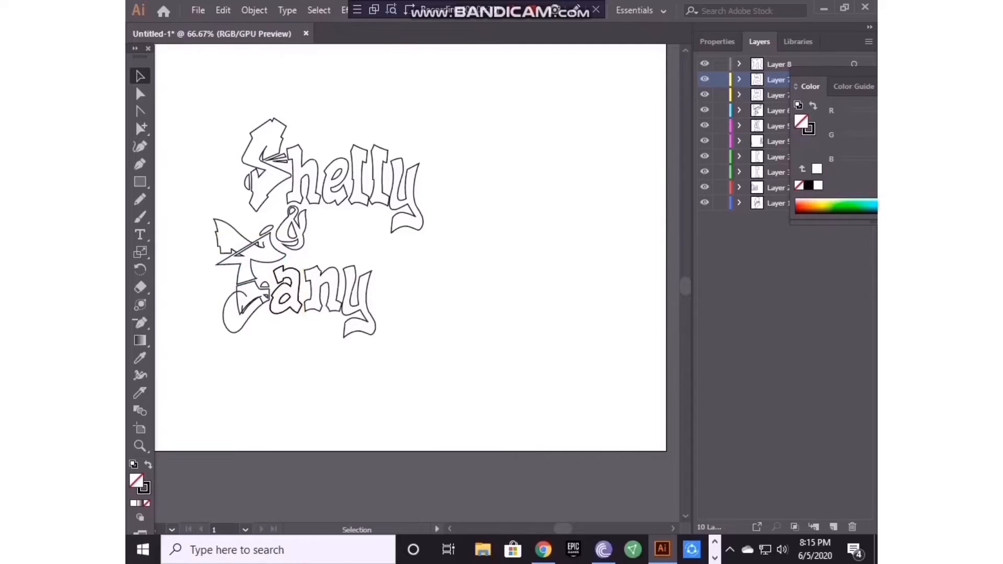
{"action": "left_click_drag", "start_coordinate": [299, 290], "coordinate": [400, 289]}
{"action": "key", "text": "ctrl+z"}
Step: Try another duplicate of the letter a after the y, and undo the move and the duplicated layers
{"action": "left_click_drag", "start_coordinate": [778, 80], "coordinate": [833, 527]}
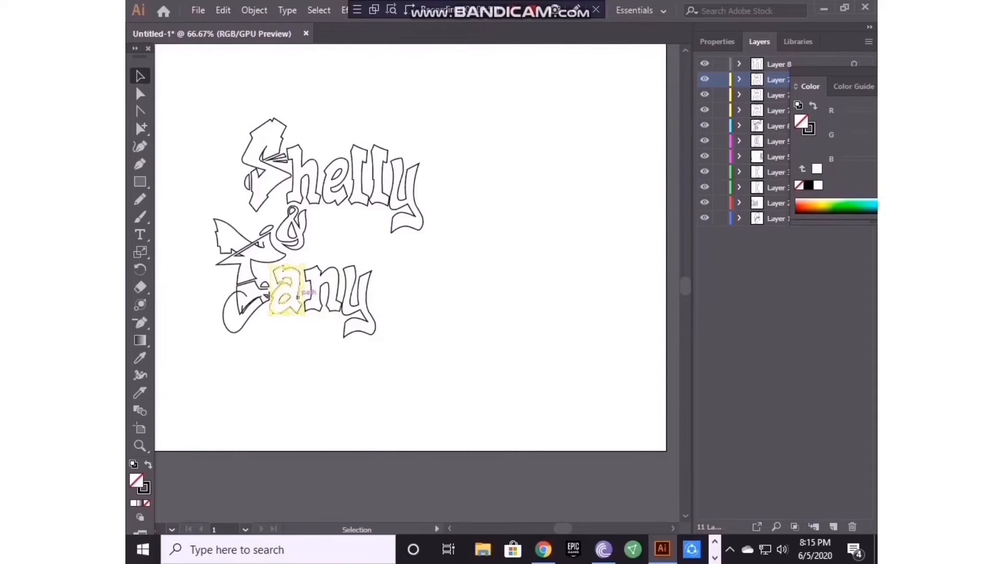
{"action": "left_click_drag", "start_coordinate": [297, 296], "coordinate": [396, 296]}
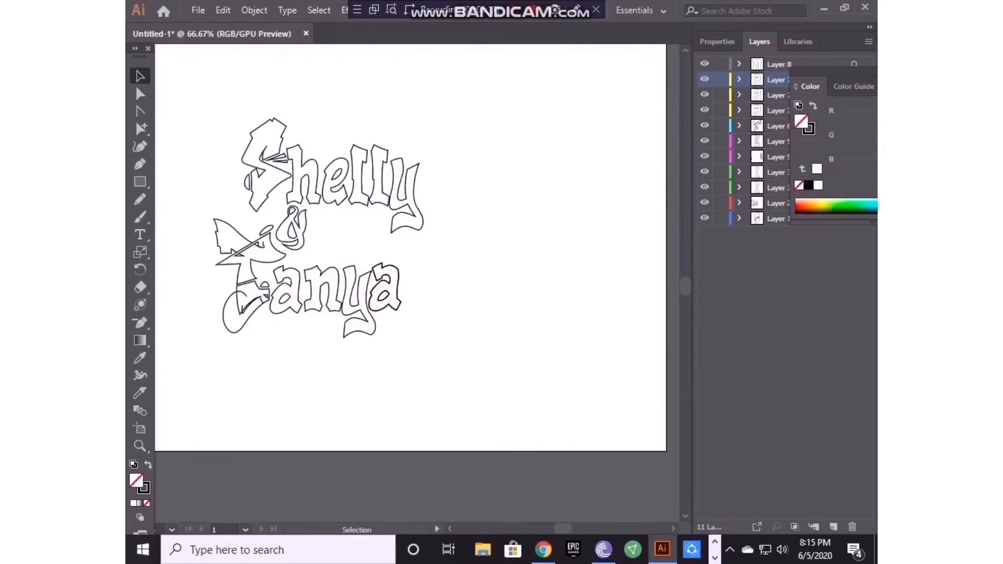
{"action": "left_click", "coordinate": [223, 10]}
{"action": "left_click", "coordinate": [260, 27]}
{"action": "left_click", "coordinate": [223, 10]}
{"action": "left_click", "coordinate": [260, 27]}
{"action": "left_click", "coordinate": [223, 11]}
{"action": "left_click", "coordinate": [259, 26]}
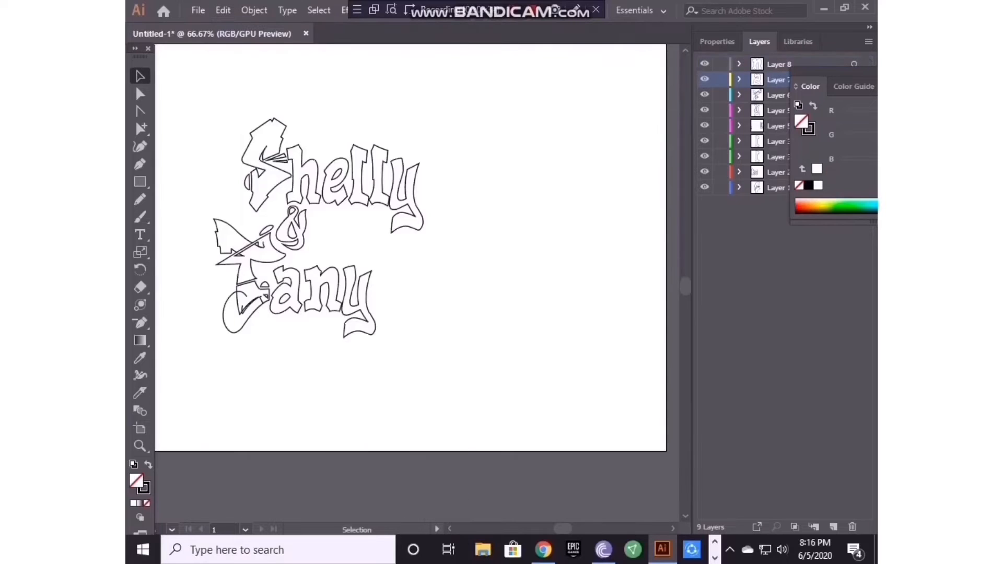
Step: Duplicate the letter a's layer, lock the original while moving the copied a after the y, and unlock it again
{"action": "left_click_drag", "start_coordinate": [777, 79], "coordinate": [833, 527]}
{"action": "left_click_drag", "start_coordinate": [299, 282], "coordinate": [399, 281]}
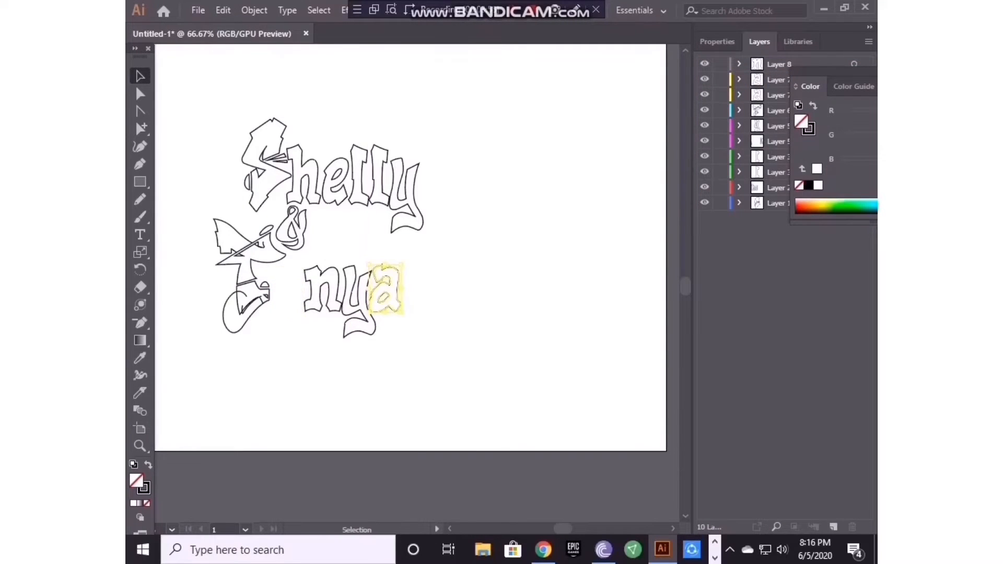
{"action": "left_click", "coordinate": [777, 95]}
{"action": "left_click", "coordinate": [223, 10]}
{"action": "left_click", "coordinate": [259, 26]}
{"action": "left_click", "coordinate": [719, 94]}
{"action": "left_click_drag", "start_coordinate": [301, 277], "coordinate": [401, 277]}
{"action": "left_click", "coordinate": [449, 293]}
{"action": "left_click", "coordinate": [719, 95]}
Step: Select all the lettering and move it slightly up and to the right on the artboard
{"action": "key", "text": "ctrl+minus"}
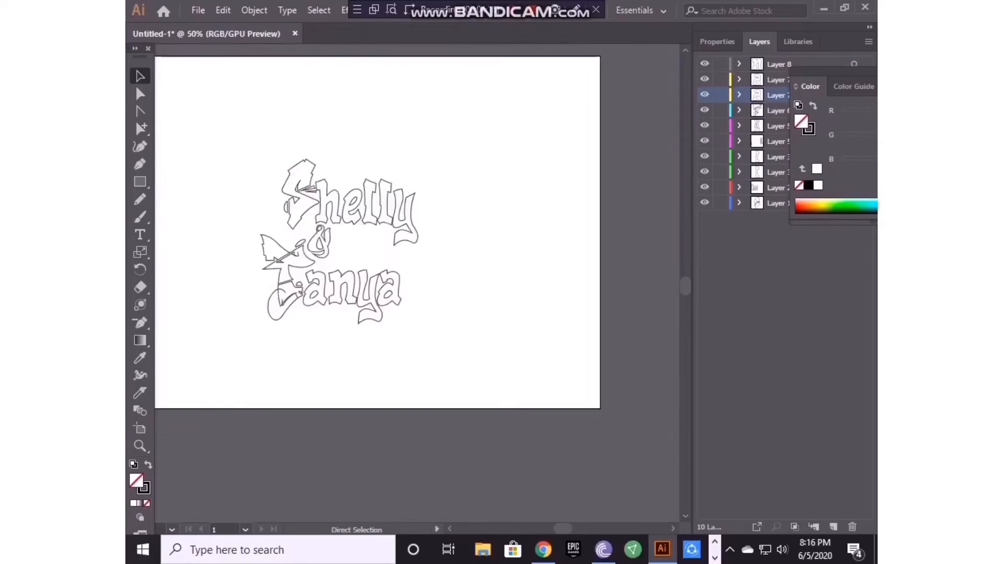
{"action": "key", "text": "ctrl+a"}
{"action": "left_click_drag", "start_coordinate": [389, 202], "coordinate": [423, 187]}
{"action": "left_click", "coordinate": [494, 272]}
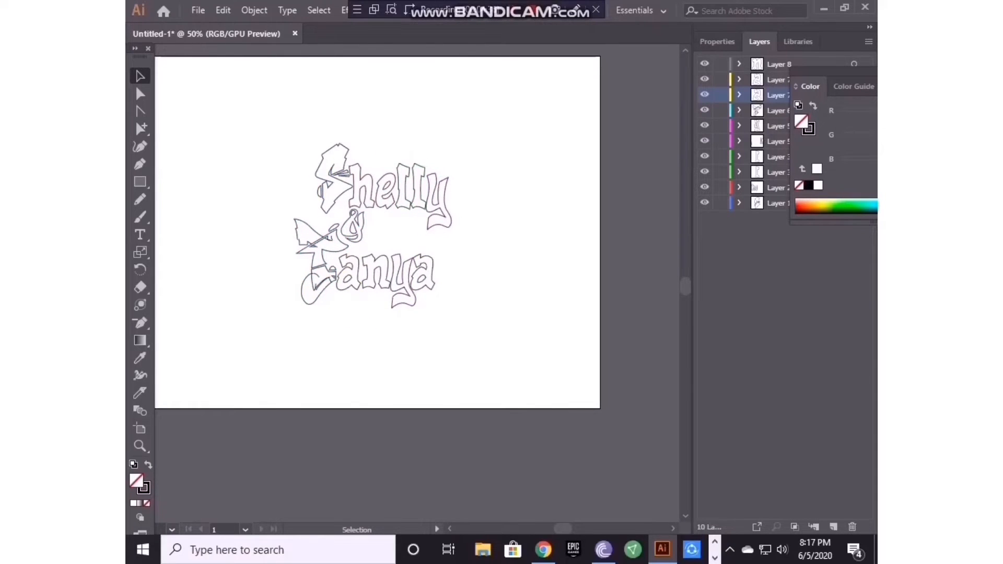
Step: Try placing the three-flower branch reference image beside the lettering, and delete it
{"action": "left_click", "coordinate": [198, 11]}
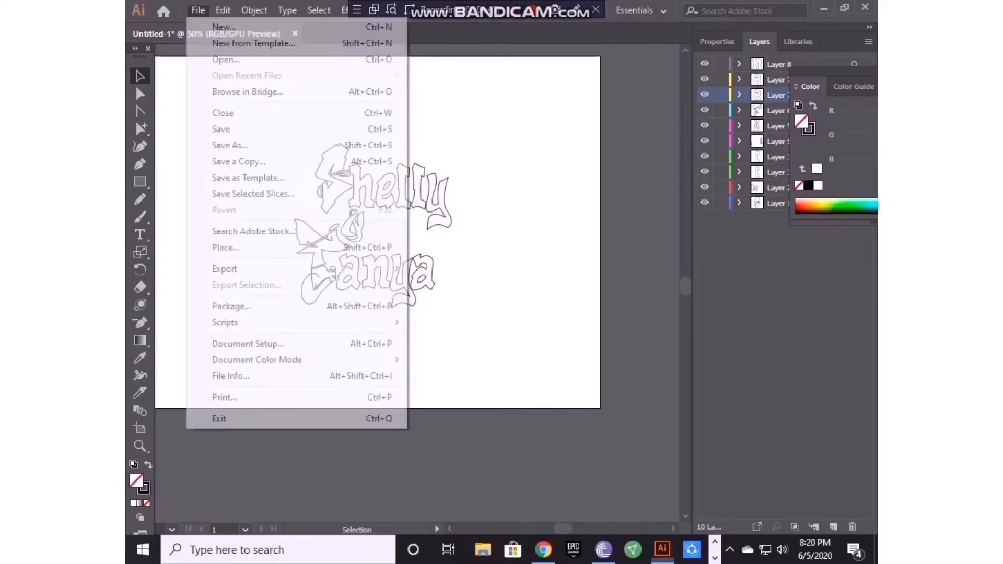
{"action": "left_click", "coordinate": [214, 242]}
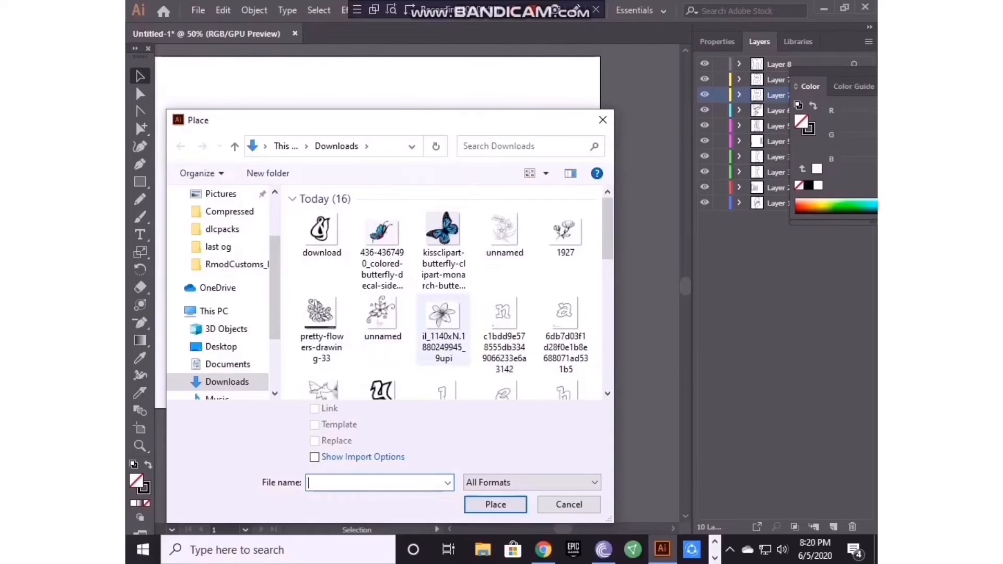
{"action": "double_click", "coordinate": [188, 297]}
{"action": "left_click", "coordinate": [462, 186]}
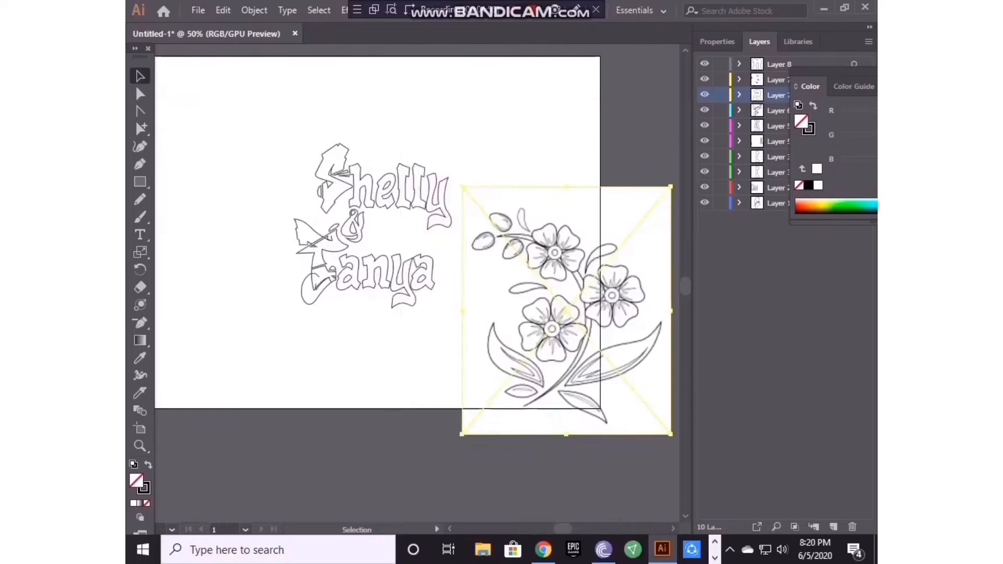
{"action": "left_click_drag", "start_coordinate": [566, 310], "coordinate": [504, 246]}
{"action": "left_click_drag", "start_coordinate": [609, 123], "coordinate": [502, 243]}
{"action": "left_click_drag", "start_coordinate": [454, 307], "coordinate": [485, 248]}
{"action": "key", "text": "Delete"}
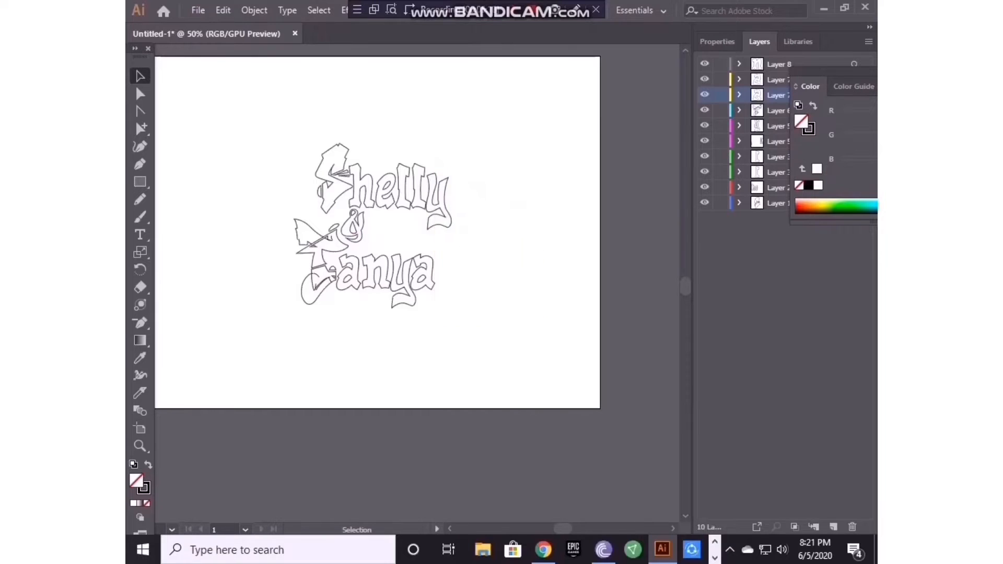
Step: Add Layer 11 above Layer 8, place the flower reference image with swirls on it and scale it down
{"action": "left_click", "coordinate": [778, 64]}
{"action": "left_click", "coordinate": [834, 527]}
{"action": "left_click", "coordinate": [198, 10]}
{"action": "left_click", "coordinate": [214, 242]}
{"action": "double_click", "coordinate": [445, 319]}
{"action": "left_click", "coordinate": [455, 135]}
{"action": "left_click_drag", "start_coordinate": [566, 261], "coordinate": [477, 213]}
{"action": "left_click_drag", "start_coordinate": [590, 334], "coordinate": [497, 266]}
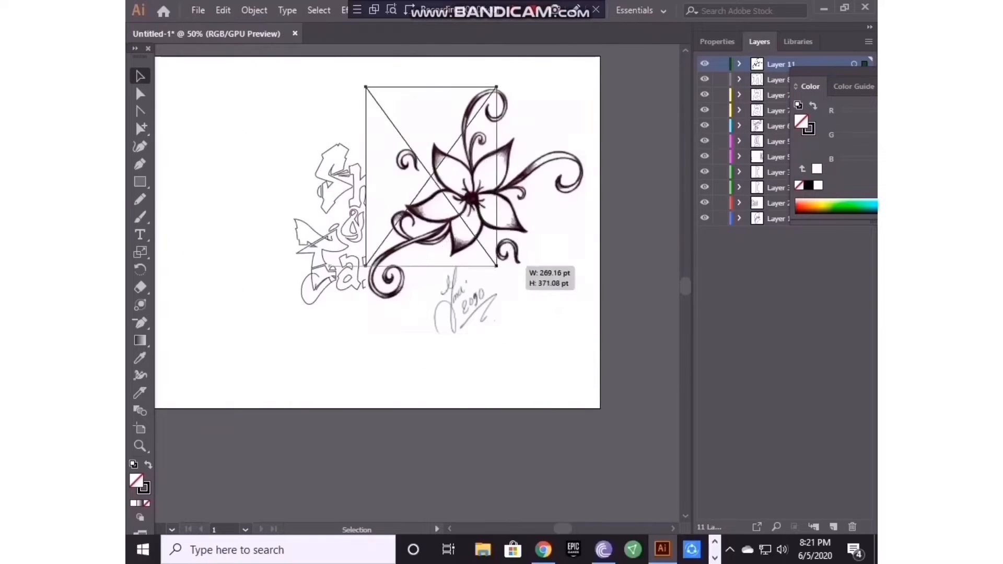
Step: Rotate and shrink the flower reference image, and position it to the lower right of the lettering
{"action": "left_click_drag", "start_coordinate": [431, 176], "coordinate": [524, 284]}
{"action": "left_click_drag", "start_coordinate": [589, 195], "coordinate": [559, 249]}
{"action": "left_click_drag", "start_coordinate": [509, 312], "coordinate": [391, 232]}
{"action": "left_click_drag", "start_coordinate": [391, 232], "coordinate": [501, 285]}
{"action": "left_click_drag", "start_coordinate": [550, 347], "coordinate": [532, 315]}
{"action": "left_click_drag", "start_coordinate": [532, 222], "coordinate": [500, 253]}
{"action": "left_click_drag", "start_coordinate": [500, 284], "coordinate": [404, 233]}
{"action": "left_click_drag", "start_coordinate": [461, 268], "coordinate": [428, 294]}
{"action": "left_click_drag", "start_coordinate": [405, 231], "coordinate": [496, 306]}
{"action": "left_click", "coordinate": [585, 364]}
Step: Trace the upper edge of the flower's leftmost long petal from the center to its tip with the Pen tool
{"action": "key", "text": "p"}
{"action": "key", "text": "ctrl+plus"}
{"action": "key", "text": "ctrl+plus"}
{"action": "key", "text": "ctrl+plus"}
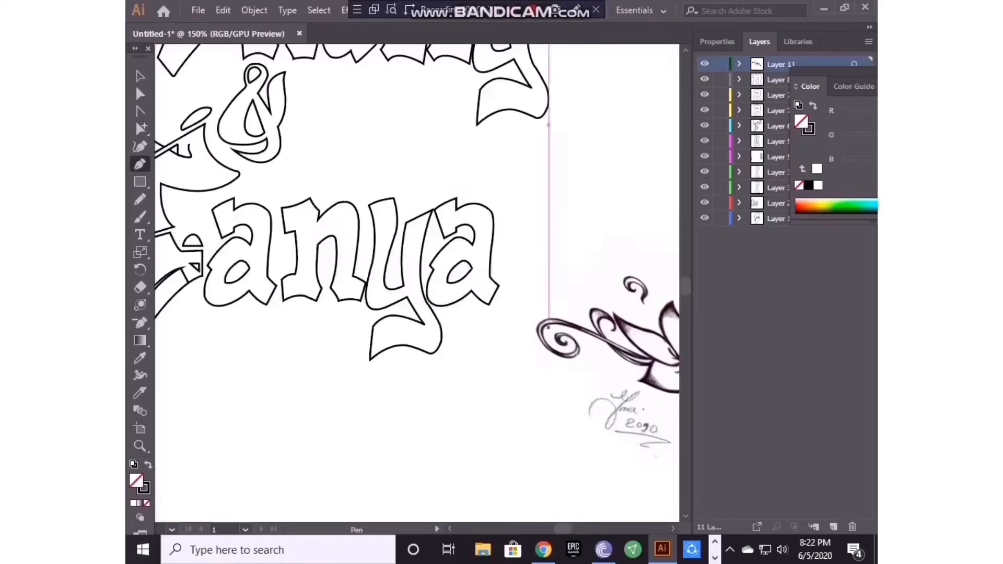
{"action": "scroll", "coordinate": [418, 282], "scroll_direction": "right", "scroll_amount": 5}
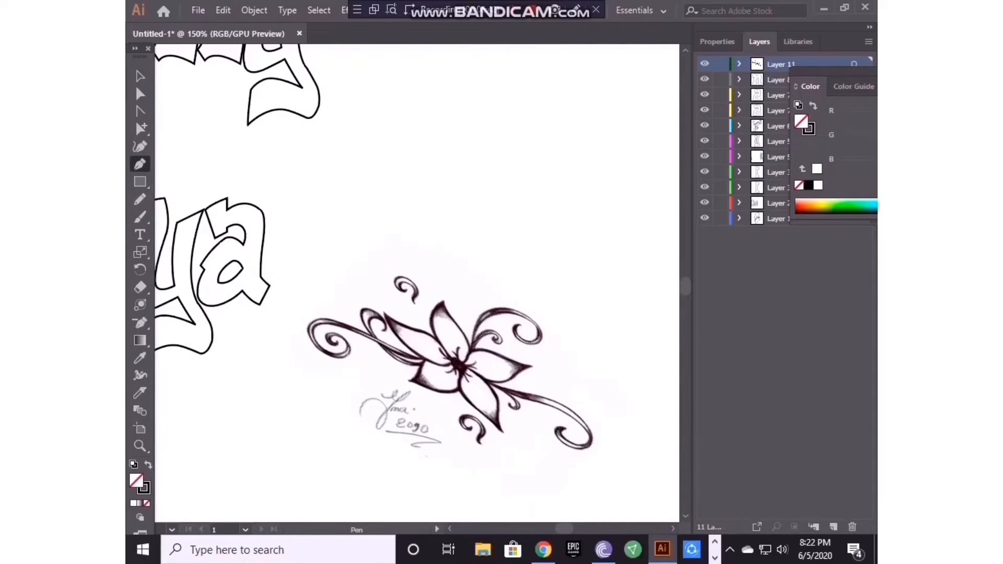
{"action": "scroll", "coordinate": [418, 282], "scroll_direction": "down", "scroll_amount": 3}
{"action": "key", "text": "ctrl+plus"}
{"action": "key", "text": "ctrl+plus"}
{"action": "key", "text": "ctrl+plus"}
{"action": "key", "text": "ctrl+plus"}
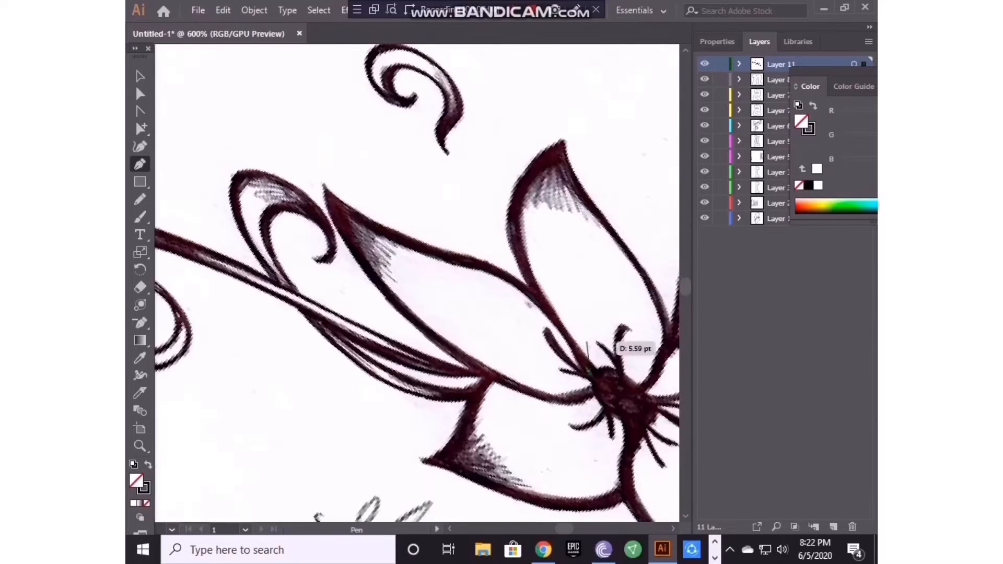
{"action": "left_click_drag", "start_coordinate": [287, 147], "coordinate": [280, 133]}
{"action": "left_click", "coordinate": [326, 191]}
Step: Trace the petal's lower edge from the tip back to the flower's center and close the path
{"action": "scroll", "coordinate": [418, 282], "scroll_direction": "down", "scroll_amount": 3}
{"action": "left_click_drag", "start_coordinate": [549, 324], "coordinate": [517, 376]}
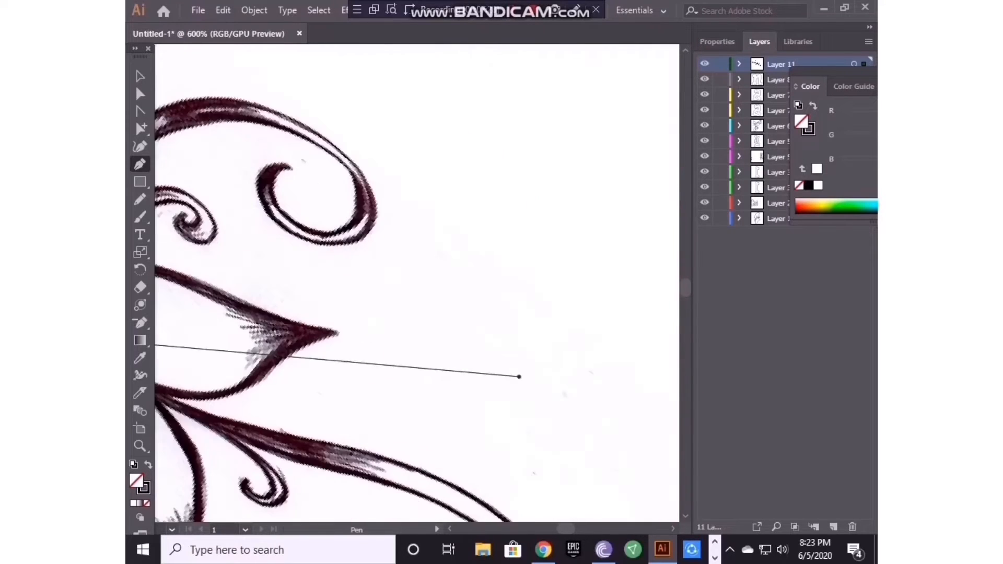
{"action": "scroll", "coordinate": [418, 365], "scroll_direction": "left", "scroll_amount": 5}
{"action": "key", "text": "ctrl+z"}
{"action": "left_click_drag", "start_coordinate": [510, 326], "coordinate": [592, 362]}
{"action": "left_click_drag", "start_coordinate": [678, 383], "coordinate": [683, 384]}
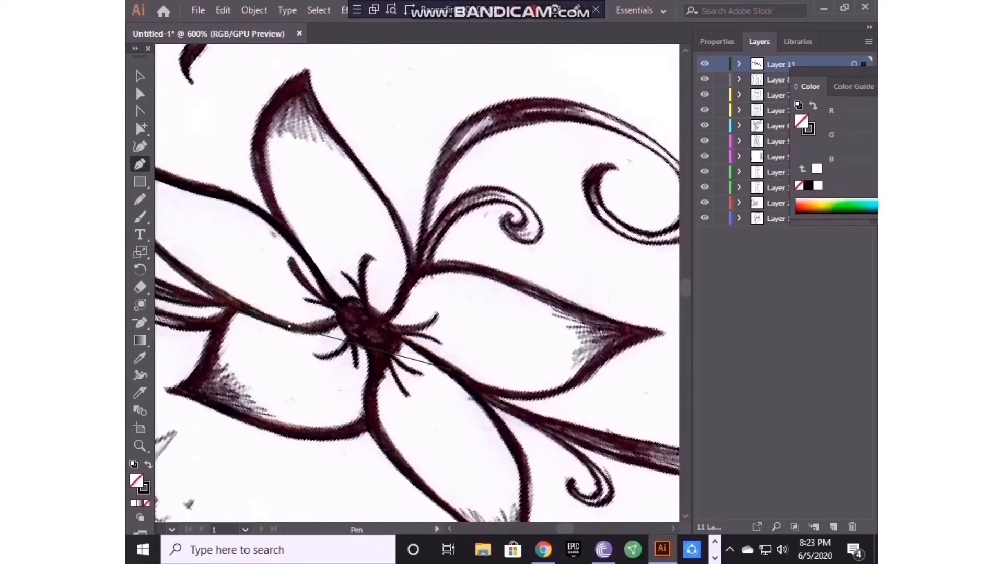
{"action": "scroll", "coordinate": [418, 324], "scroll_direction": "left", "scroll_amount": 5}
{"action": "left_click", "coordinate": [501, 327]}
{"action": "left_click_drag", "start_coordinate": [550, 318], "coordinate": [569, 294]}
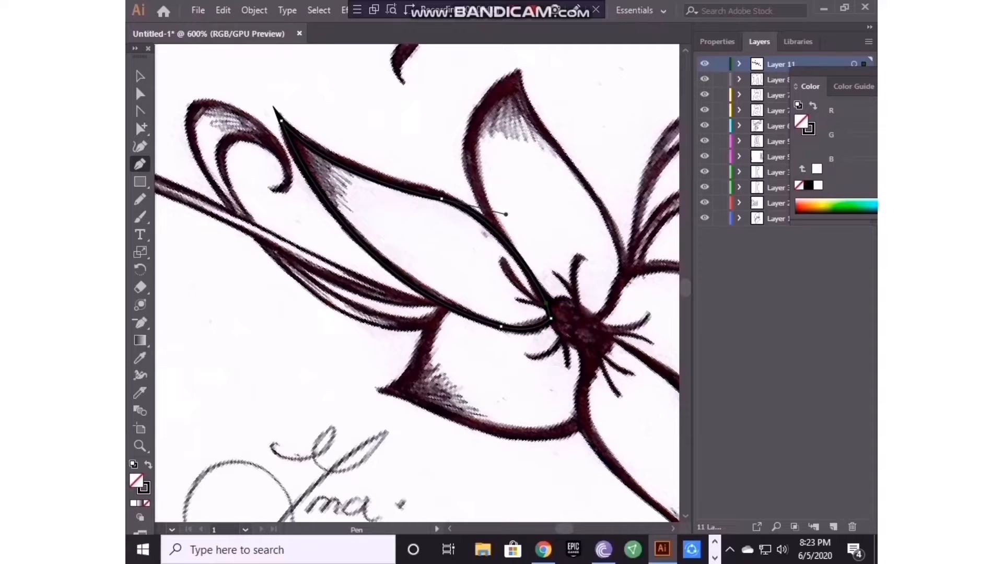
Step: Trace the flower's upper petal with the Pen tool from the center around its tip and back to the center
{"action": "left_click", "coordinate": [546, 303]}
{"action": "left_click_drag", "start_coordinate": [480, 105], "coordinate": [526, 21]}
{"action": "scroll", "coordinate": [574, 209], "scroll_direction": "up", "scroll_amount": 3}
{"action": "key", "text": "ctrl+z"}
{"action": "key", "text": "ctrl+minus"}
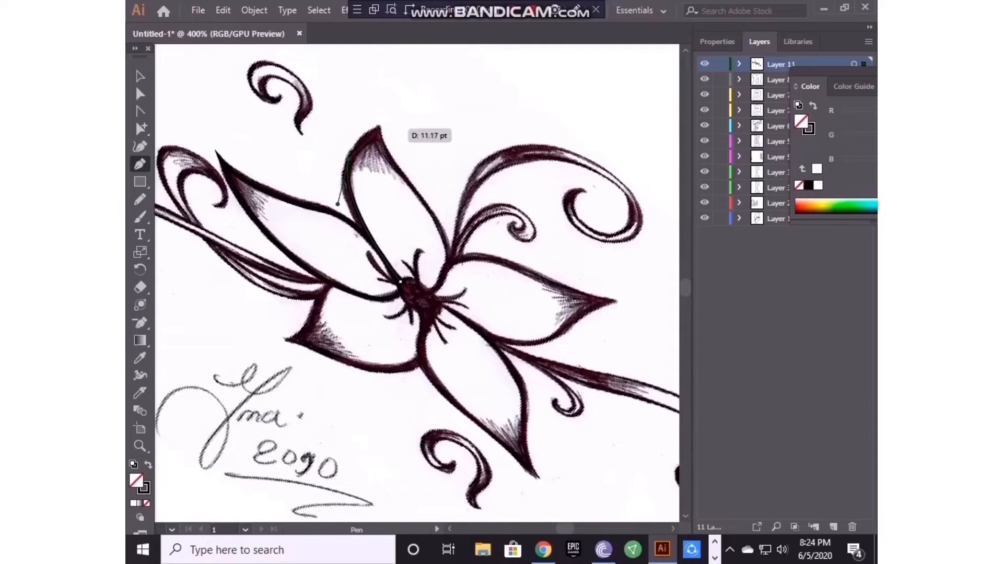
{"action": "left_click", "coordinate": [423, 199]}
{"action": "left_click_drag", "start_coordinate": [448, 261], "coordinate": [443, 289]}
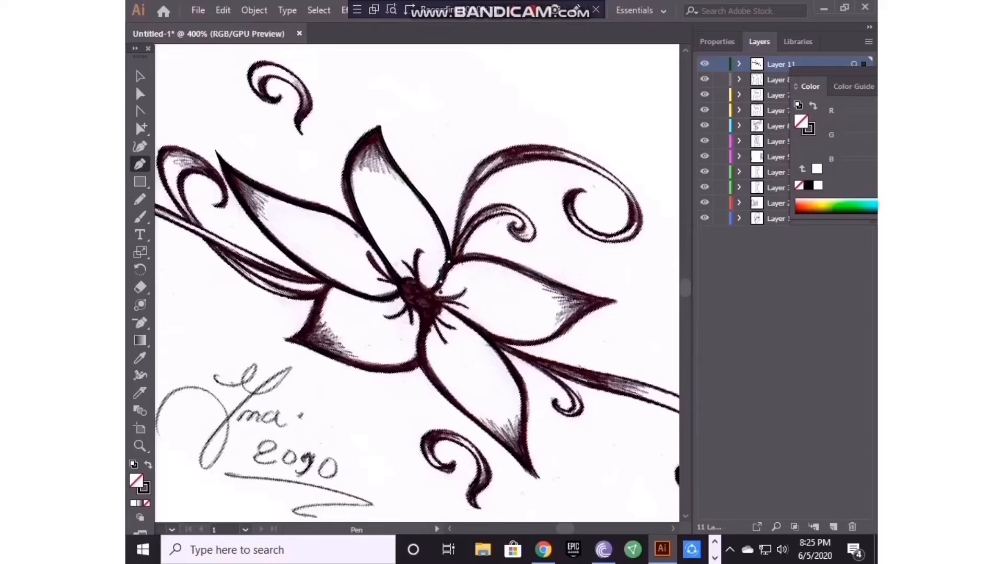
{"action": "key", "text": "v"}
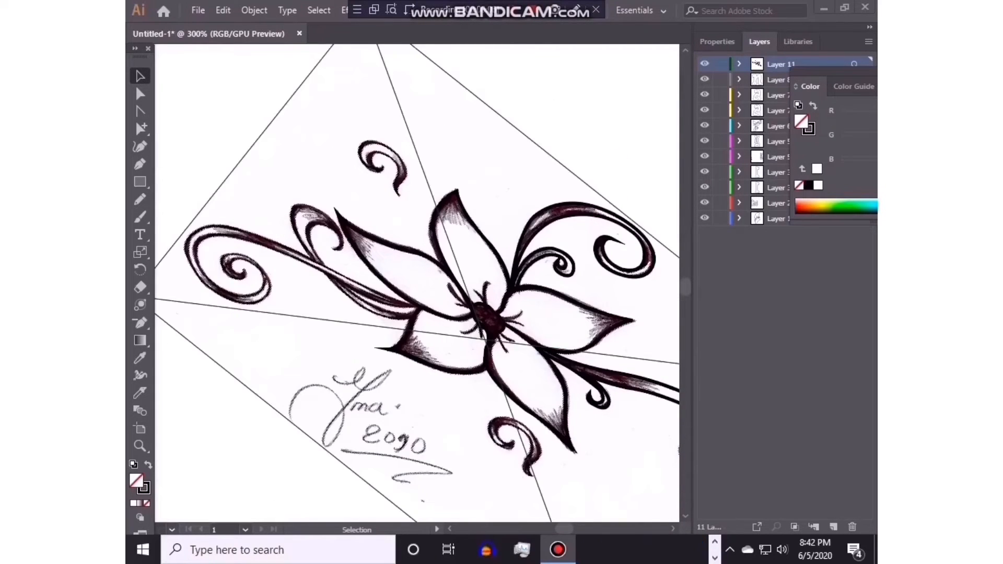
Step: Trace the outer and inner edges of the narrow leaf beneath the left stem with the Pen tool
{"action": "key", "text": "ctrl+equal"}
{"action": "key", "text": "ctrl+equal"}
{"action": "key", "text": "ctrl+equal"}
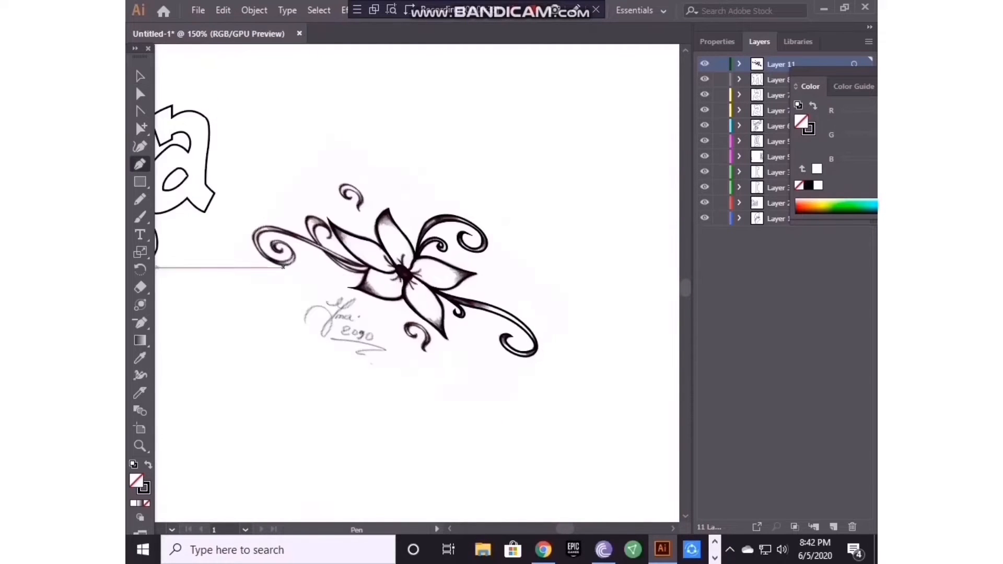
{"action": "key", "text": "ctrl+equal"}
{"action": "key", "text": "ctrl+equal"}
{"action": "key", "text": "ctrl+equal"}
{"action": "key", "text": "ctrl+equal"}
{"action": "scroll", "coordinate": [435, 263], "scroll_direction": "down", "scroll_amount": 2}
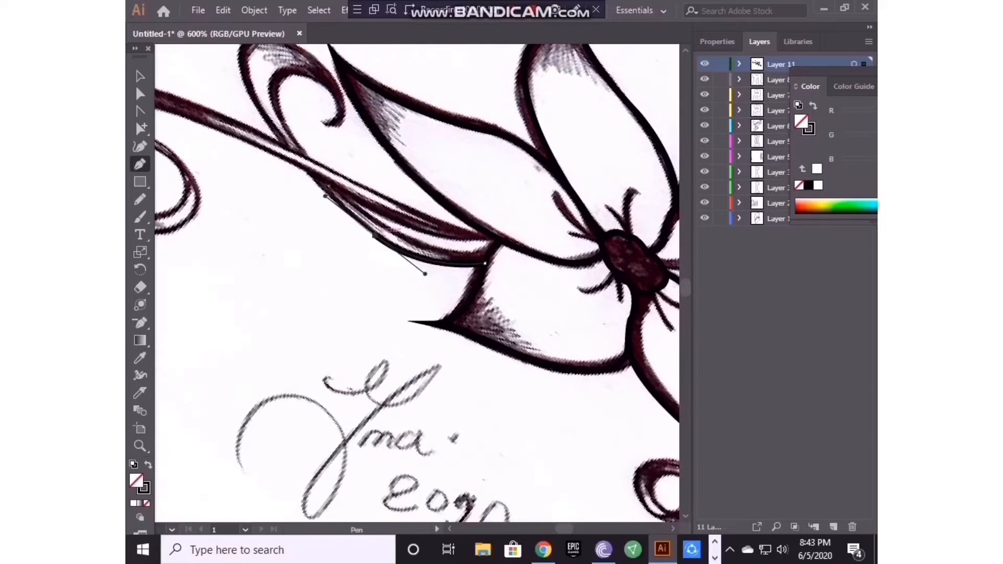
{"action": "key", "text": "v"}
{"action": "key", "text": "p"}
{"action": "left_click", "coordinate": [490, 248]}
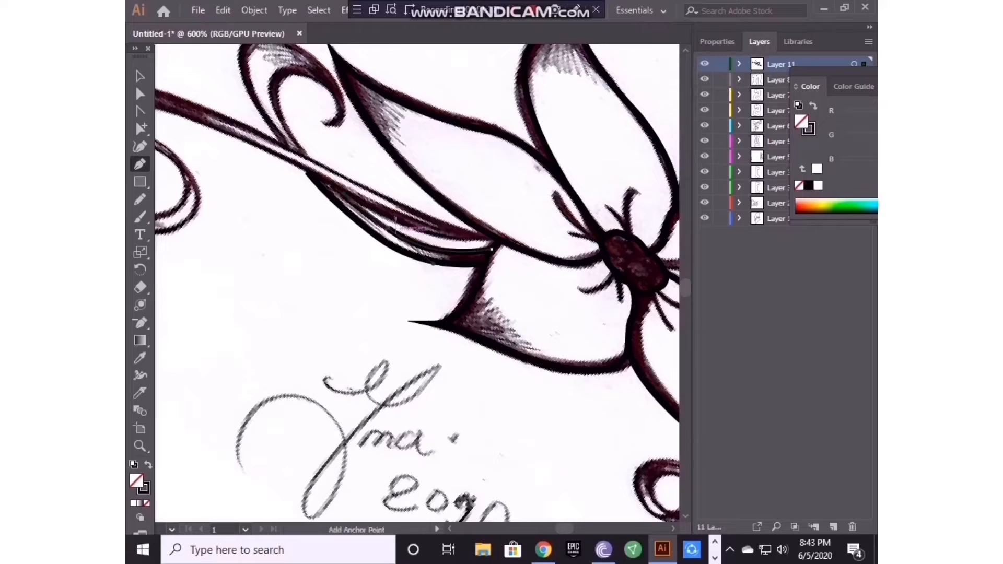
{"action": "left_click", "coordinate": [334, 184]}
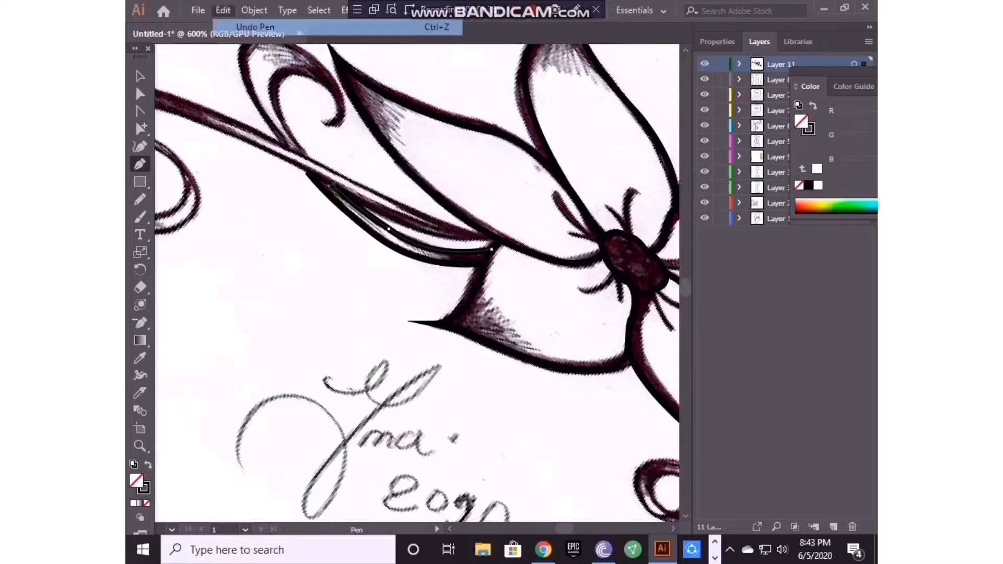
{"action": "key", "text": "v"}
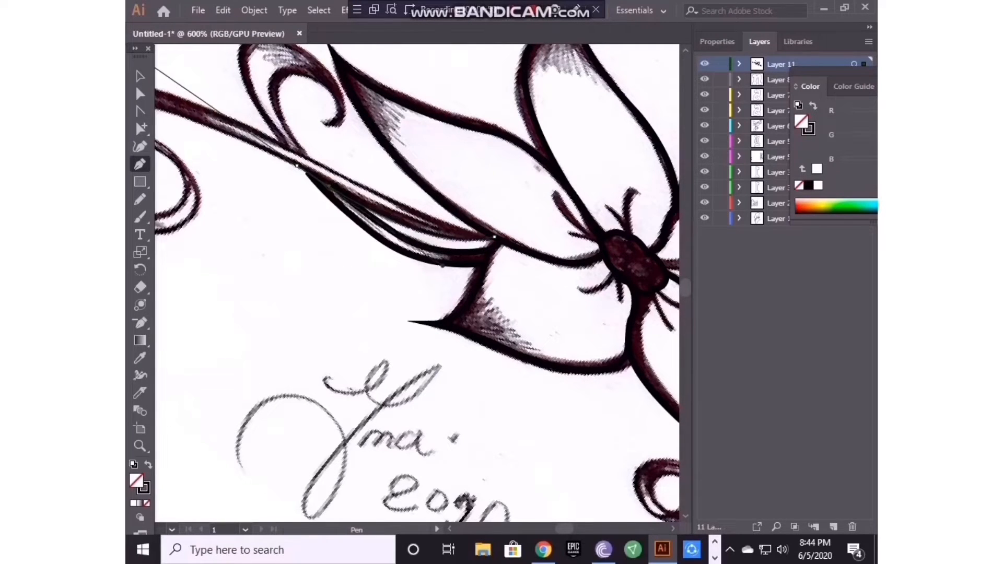
Step: Trace the left stem's lower edge into the large spiral and follow the spiral's inner edge
{"action": "left_click", "coordinate": [449, 528]}
{"action": "left_click", "coordinate": [450, 528]}
{"action": "left_click", "coordinate": [491, 165]}
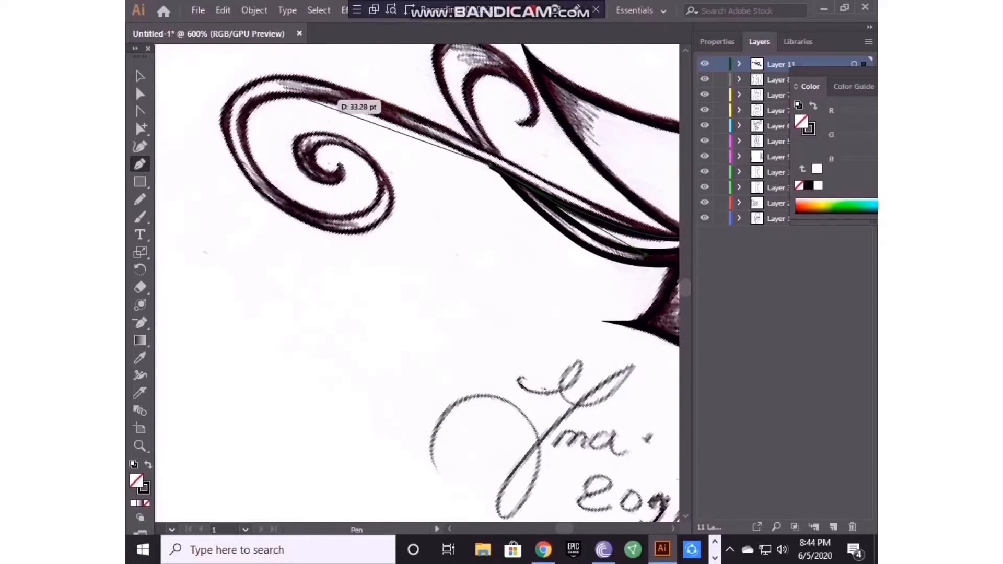
{"action": "left_click_drag", "start_coordinate": [309, 99], "coordinate": [270, 100]}
{"action": "left_click", "coordinate": [309, 100]}
{"action": "left_click", "coordinate": [223, 10]}
{"action": "left_click", "coordinate": [238, 22]}
{"action": "left_click_drag", "start_coordinate": [251, 149], "coordinate": [264, 207]}
{"action": "left_click", "coordinate": [251, 149]}
{"action": "left_click", "coordinate": [359, 214]}
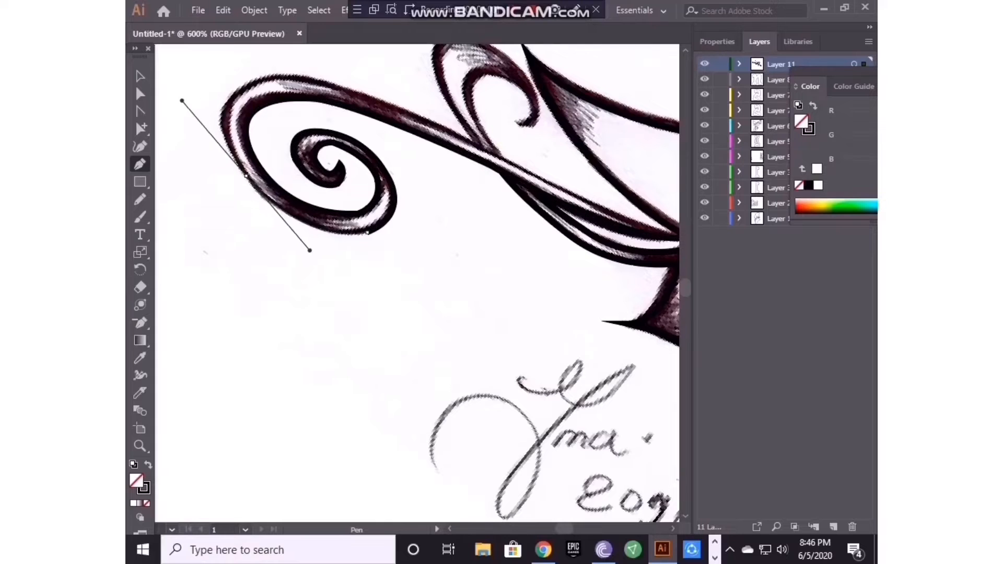
Step: Trace the large spiral's outer edge over its top to the start of the stem
{"action": "left_click_drag", "start_coordinate": [269, 65], "coordinate": [276, 59]}
{"action": "left_click", "coordinate": [236, 90]}
{"action": "left_click_drag", "start_coordinate": [350, 90], "coordinate": [430, 125]}
{"action": "left_click", "coordinate": [350, 90]}
{"action": "scroll", "coordinate": [617, 261], "scroll_direction": "up", "scroll_amount": 1}
{"action": "left_click", "coordinate": [672, 529]}
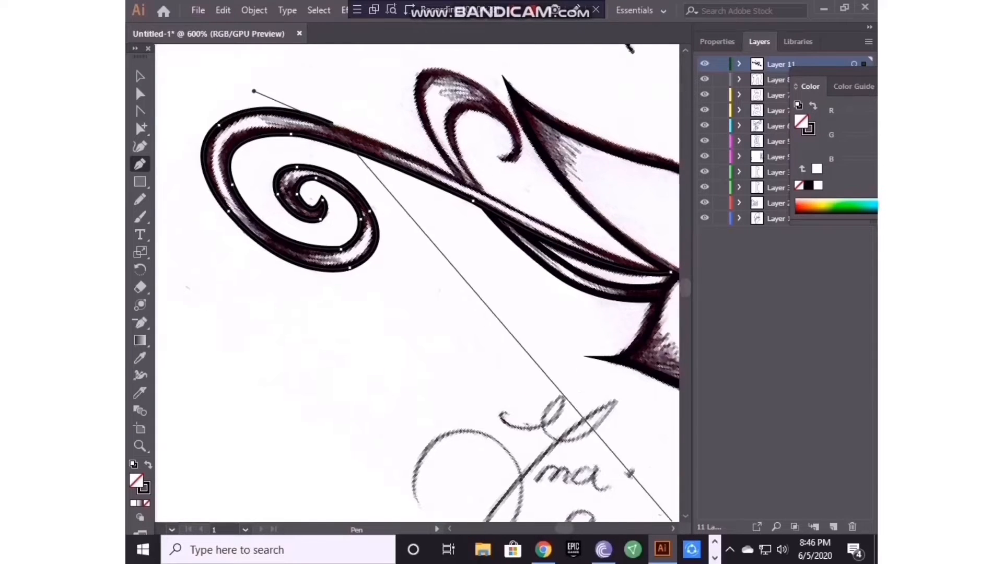
Step: Trace the left stem's upper edge back to the base of the leftmost petal
{"action": "left_click_drag", "start_coordinate": [334, 180], "coordinate": [370, 204]}
{"action": "left_click_drag", "start_coordinate": [434, 231], "coordinate": [567, 263]}
{"action": "left_click", "coordinate": [434, 231]}
{"action": "left_click", "coordinate": [541, 269]}
{"action": "left_click", "coordinate": [223, 10]}
{"action": "left_click", "coordinate": [246, 27]}
{"action": "left_click", "coordinate": [547, 272]}
Step: Trace the outer edge of the small curl above the left stem, from the stem around to the curl's tip
{"action": "scroll", "coordinate": [360, 261], "scroll_direction": "up", "scroll_amount": 1}
{"action": "left_click", "coordinate": [338, 270]}
{"action": "left_click_drag", "start_coordinate": [293, 181], "coordinate": [293, 149]}
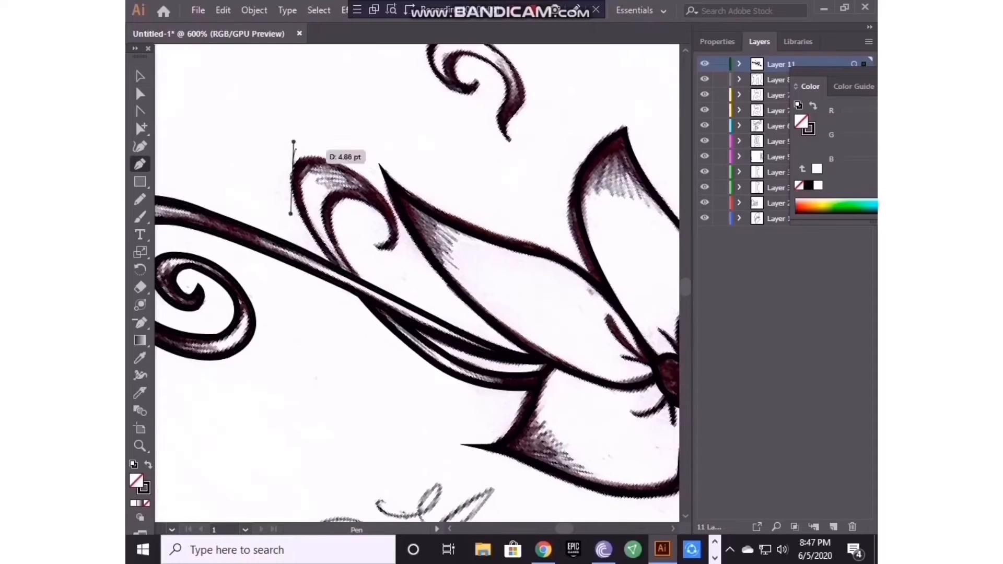
{"action": "key", "text": "ctrl+z"}
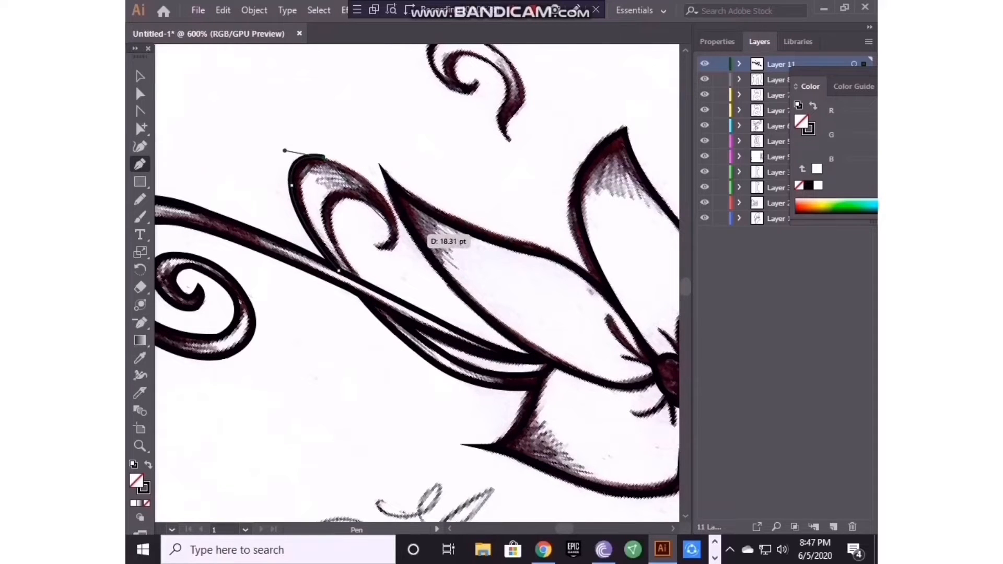
{"action": "left_click_drag", "start_coordinate": [375, 245], "coordinate": [353, 228]}
{"action": "left_click", "coordinate": [375, 245]}
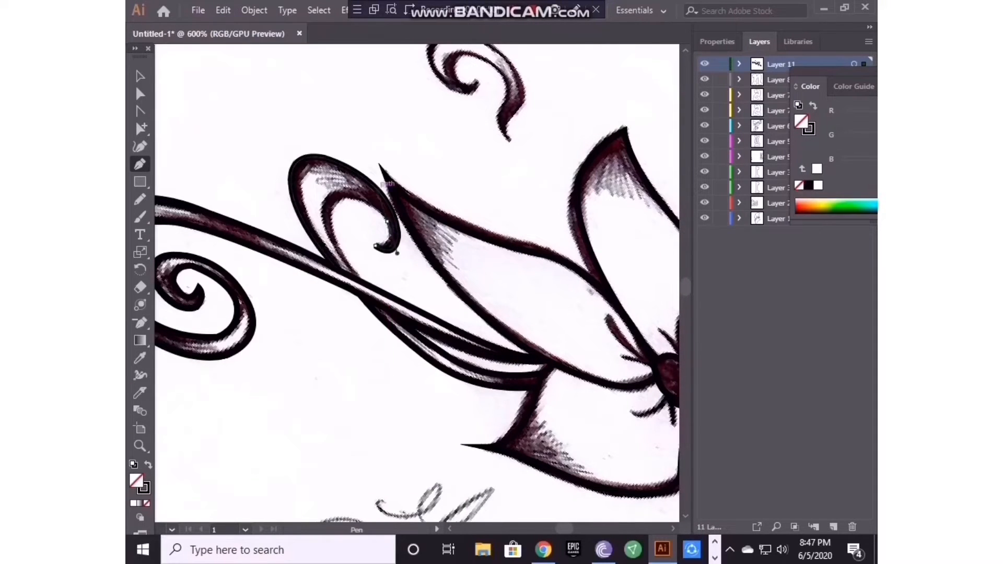
Step: Trace the small curl's inner edge from its tip back to the left stem
{"action": "key", "text": "ctrl+z"}
{"action": "left_click", "coordinate": [339, 245]}
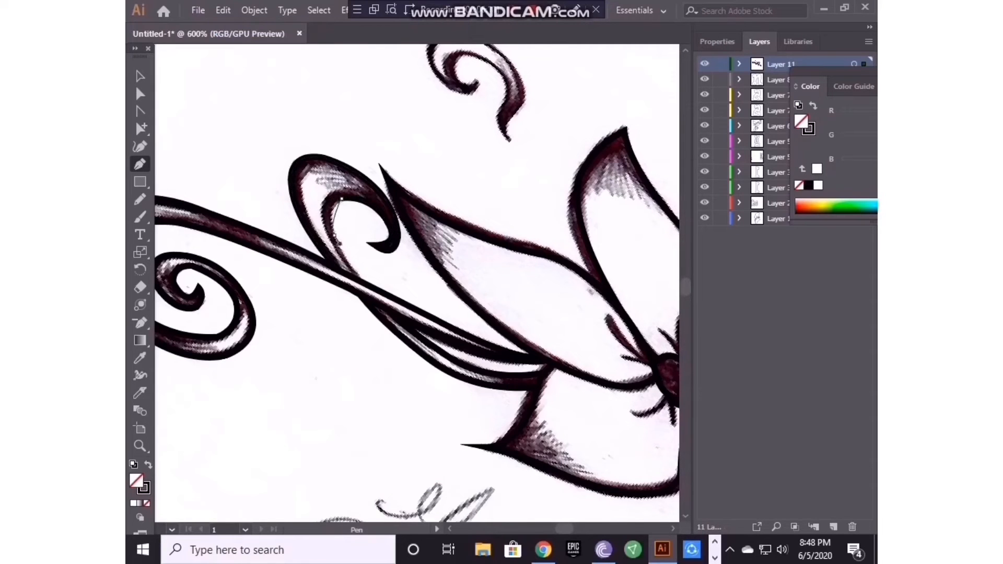
{"action": "left_click", "coordinate": [362, 282]}
{"action": "left_click", "coordinate": [374, 296]}
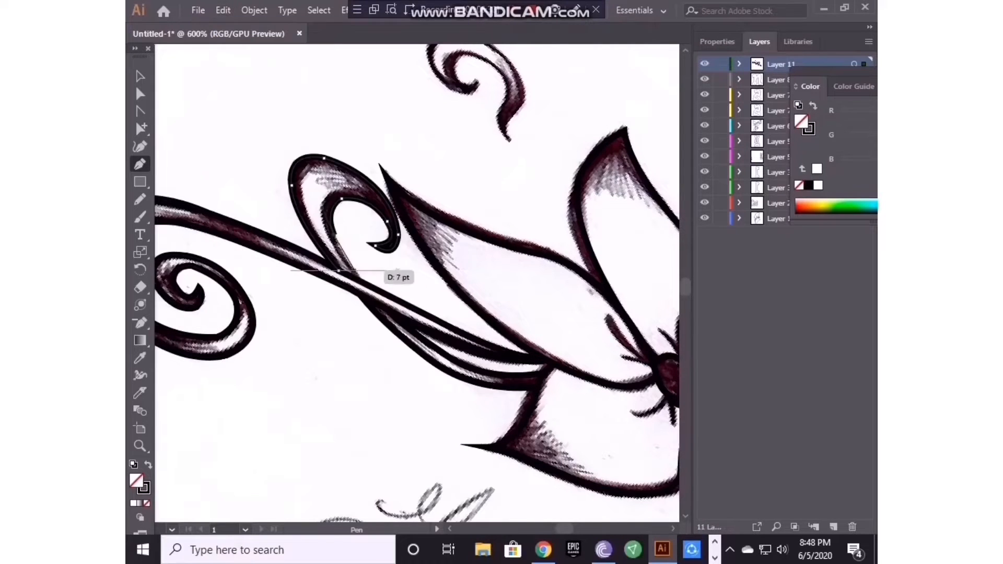
{"action": "key", "text": "ctrl+z"}
{"action": "scroll", "coordinate": [414, 289], "scroll_direction": "down", "scroll_amount": 3}
{"action": "scroll", "coordinate": [393, 289], "scroll_direction": "up", "scroll_amount": 3}
{"action": "key", "text": "v"}
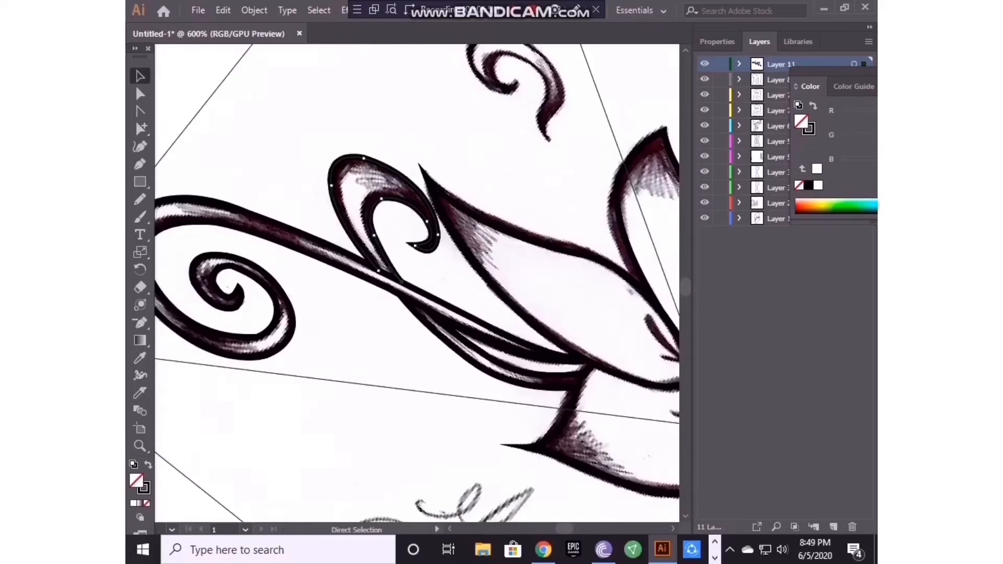
Step: Trace the outline of the small detached swirl above the leftmost petal with the Pen tool
{"action": "key", "text": "p"}
{"action": "scroll", "coordinate": [522, 261], "scroll_direction": "up", "scroll_amount": 3}
{"action": "left_click", "coordinate": [548, 245]}
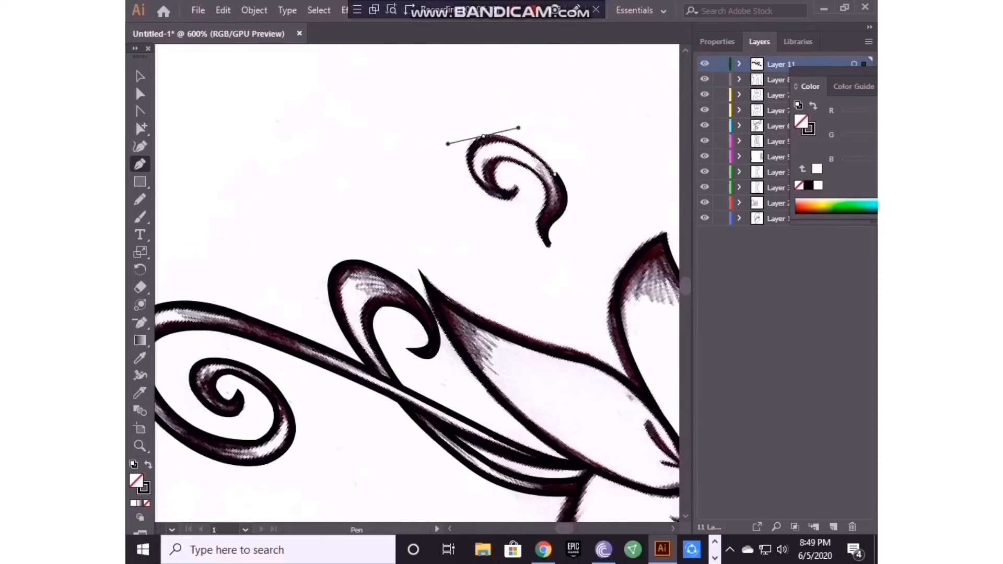
{"action": "left_click", "coordinate": [484, 136]}
{"action": "left_click", "coordinate": [483, 187]}
{"action": "left_click", "coordinate": [223, 11]}
{"action": "left_click_drag", "start_coordinate": [516, 195], "coordinate": [535, 186]}
{"action": "left_click", "coordinate": [261, 28]}
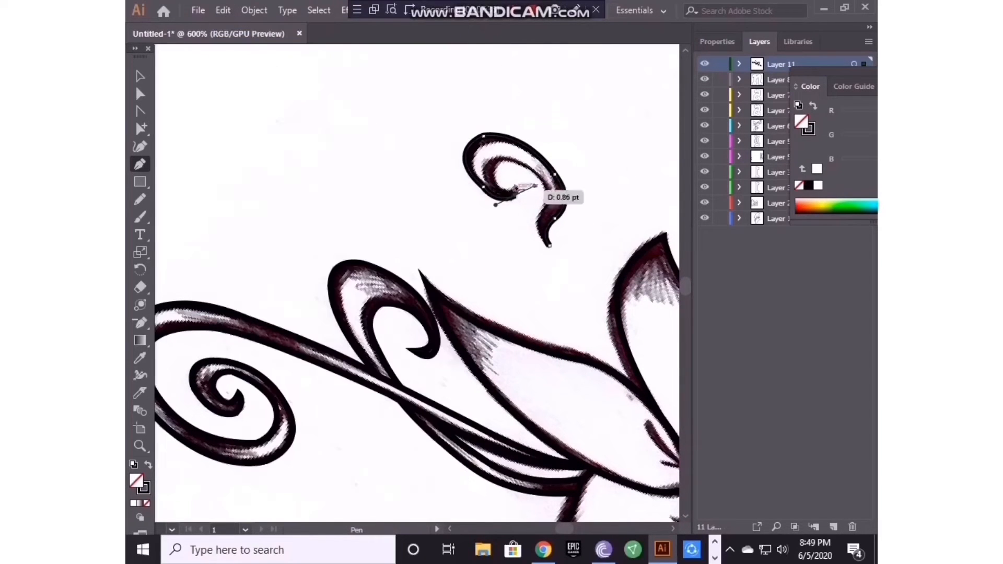
{"action": "left_click_drag", "start_coordinate": [605, 169], "coordinate": [496, 169]}
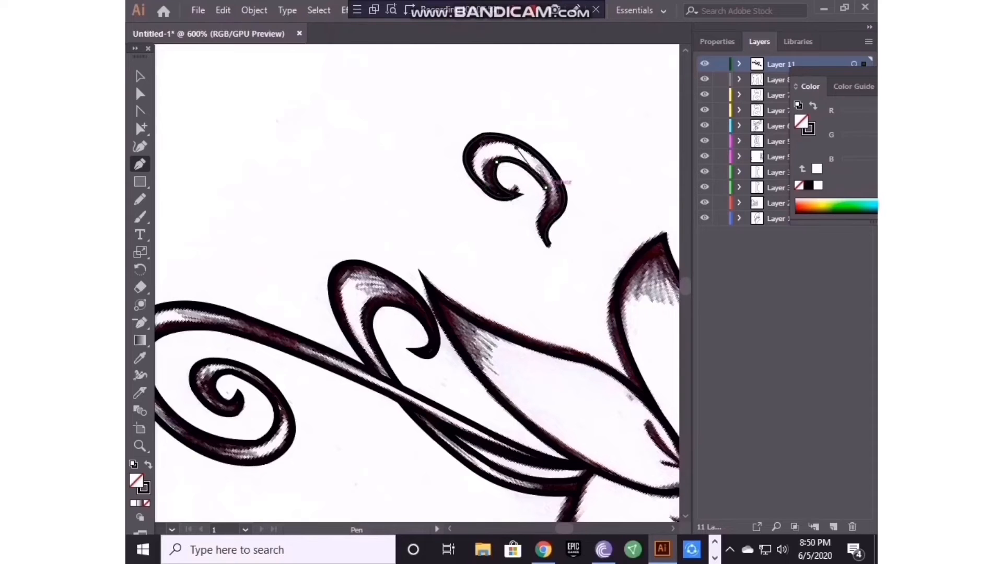
Step: Trace the outline of the small detached swirl below the flower's bottom petal with the Pen tool
{"action": "scroll", "coordinate": [358, 250], "scroll_direction": "down", "scroll_amount": 9}
{"action": "scroll", "coordinate": [358, 251], "scroll_direction": "right", "scroll_amount": 8}
{"action": "scroll", "coordinate": [358, 251], "scroll_direction": "down", "scroll_amount": 3}
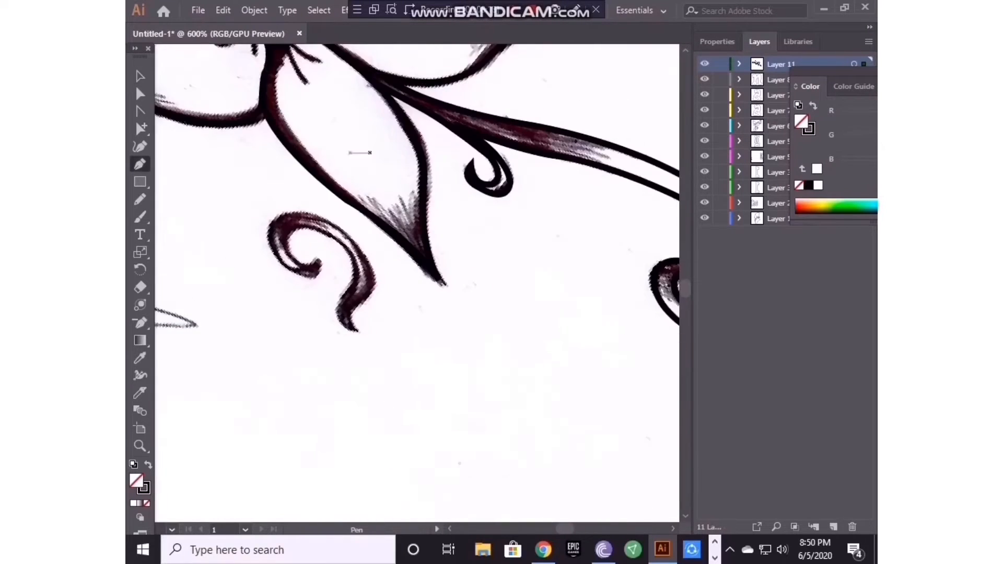
{"action": "left_click", "coordinate": [357, 252]}
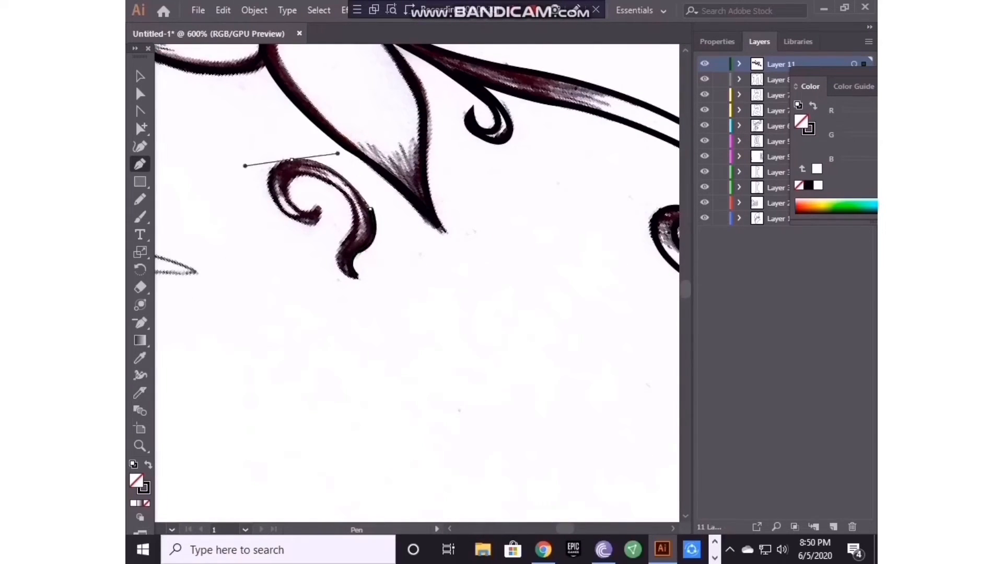
{"action": "left_click_drag", "start_coordinate": [245, 166], "coordinate": [277, 206]}
{"action": "left_click", "coordinate": [291, 160]}
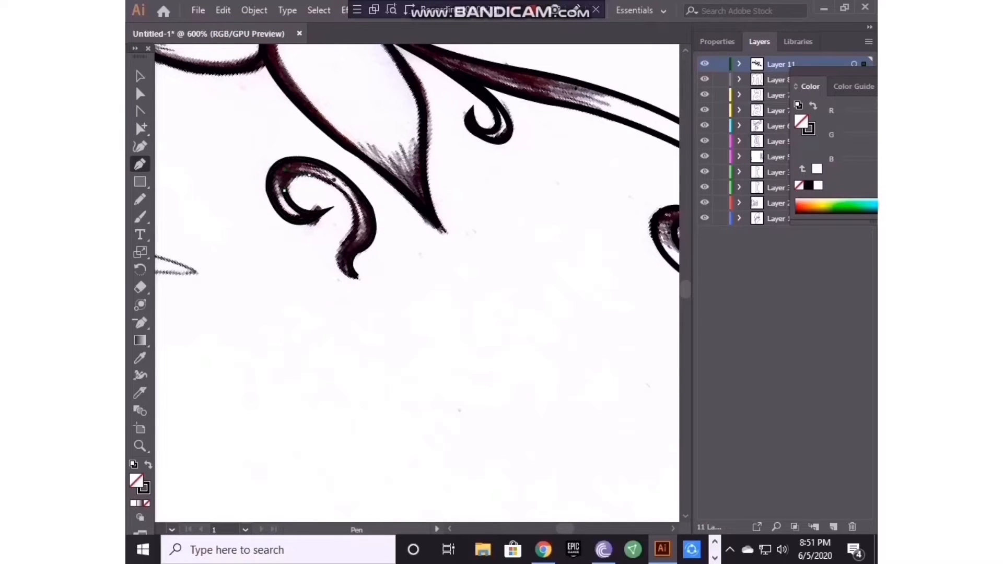
{"action": "left_click_drag", "start_coordinate": [351, 231], "coordinate": [334, 262]}
{"action": "key", "text": "ctrl+minus"}
{"action": "key", "text": "ctrl+minus"}
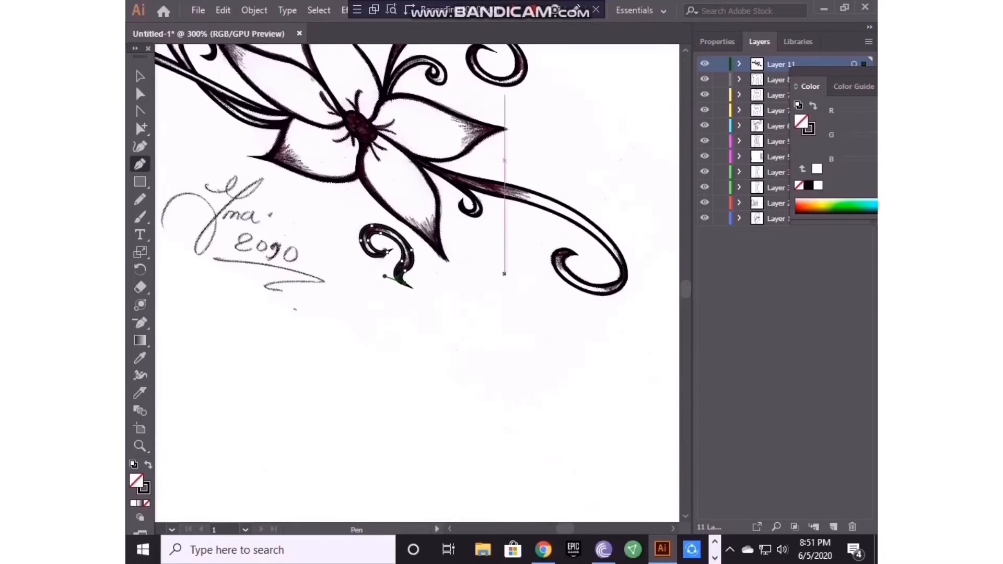
Step: Delete the flower reference image and select the whole traced flower
{"action": "key", "text": "v"}
{"action": "key", "text": "Delete"}
{"action": "key", "text": "ctrl+minus"}
{"action": "key", "text": "ctrl+minus"}
{"action": "key", "text": "ctrl+minus"}
{"action": "key", "text": "ctrl+minus"}
{"action": "key", "text": "ctrl+minus"}
{"action": "scroll", "coordinate": [417, 283], "scroll_direction": "left", "scroll_amount": 5}
{"action": "left_click_drag", "start_coordinate": [644, 291], "coordinate": [501, 225]}
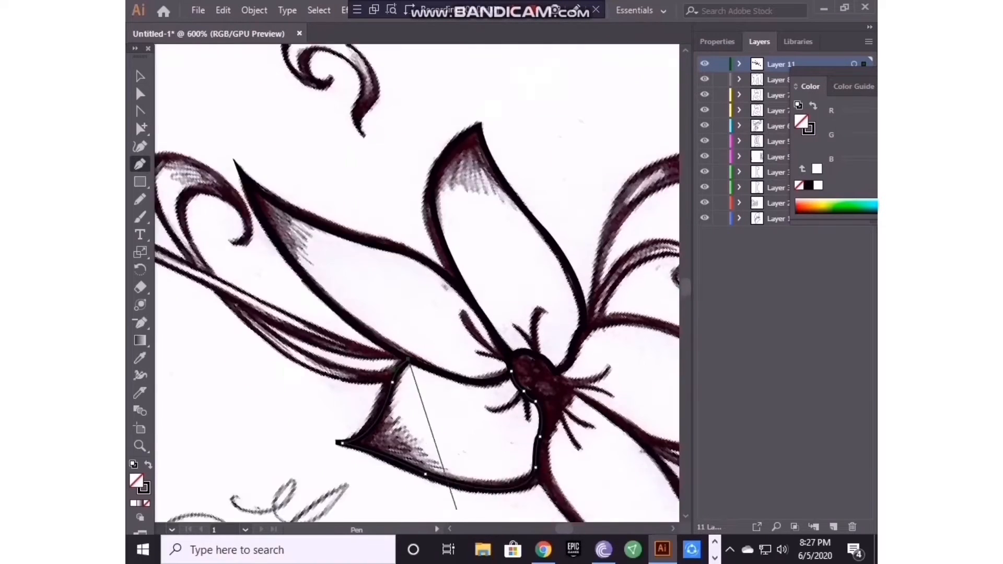
Step: Trace the bottom petal's left edge with the Pen tool from the flower's center down to the petal tip
{"action": "scroll", "coordinate": [418, 282], "scroll_direction": "down", "scroll_amount": 5}
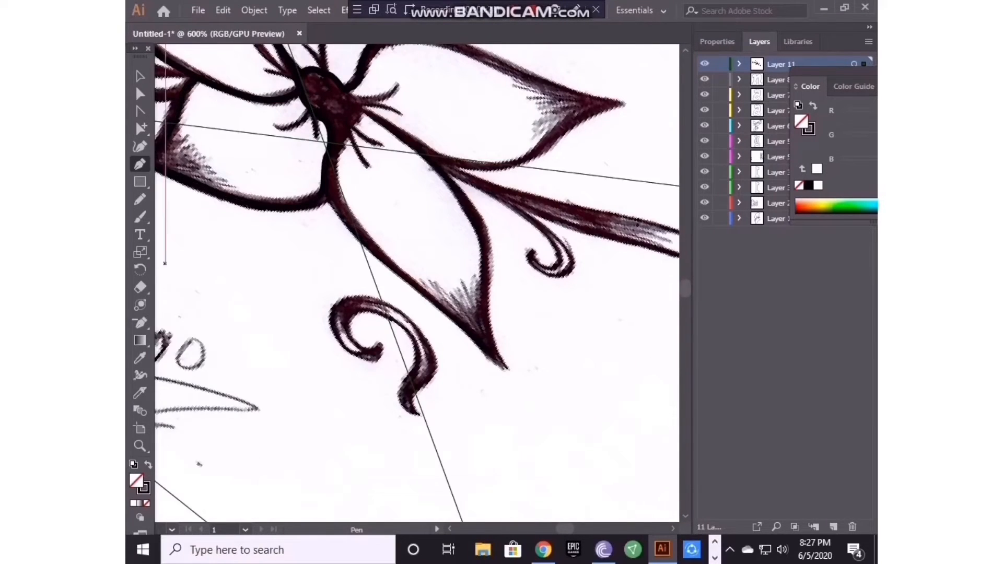
{"action": "left_click", "coordinate": [140, 76]}
{"action": "scroll", "coordinate": [417, 283], "scroll_direction": "up", "scroll_amount": 3}
{"action": "key", "text": "ctrl+plus"}
{"action": "scroll", "coordinate": [417, 283], "scroll_direction": "up", "scroll_amount": 6}
{"action": "key", "text": "p"}
{"action": "scroll", "coordinate": [417, 283], "scroll_direction": "down", "scroll_amount": 5}
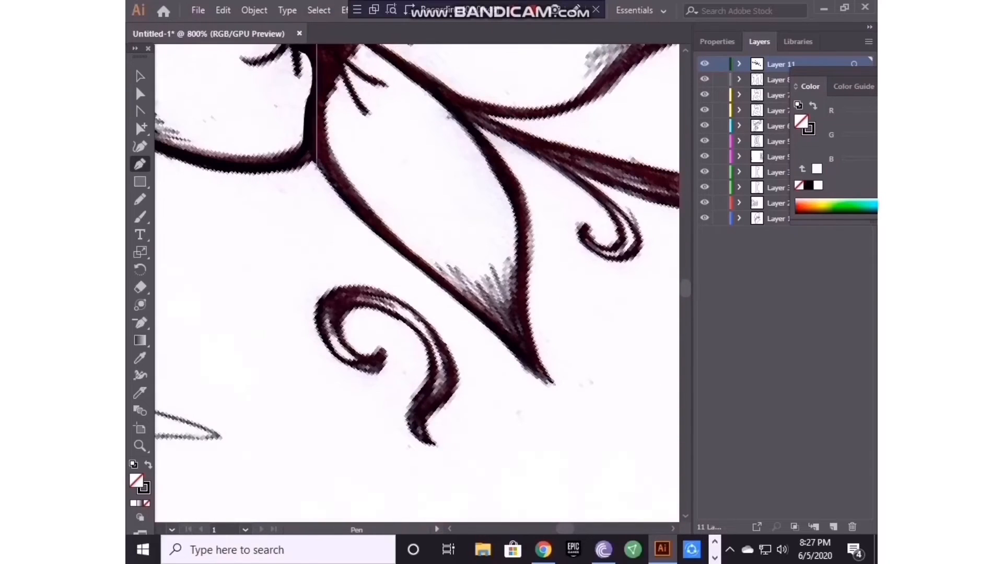
{"action": "left_click", "coordinate": [419, 269]}
{"action": "scroll", "coordinate": [420, 269], "scroll_direction": "down", "scroll_amount": 1}
{"action": "left_click_drag", "start_coordinate": [546, 342], "coordinate": [644, 469]}
{"action": "key", "text": "ctrl+z"}
{"action": "left_click_drag", "start_coordinate": [547, 344], "coordinate": [587, 404]}
{"action": "left_click", "coordinate": [547, 344]}
Step: Trace the bottom petal's right edge from the tip up to the center and continue around the center's lower edge
{"action": "left_click_drag", "start_coordinate": [524, 209], "coordinate": [541, 127]}
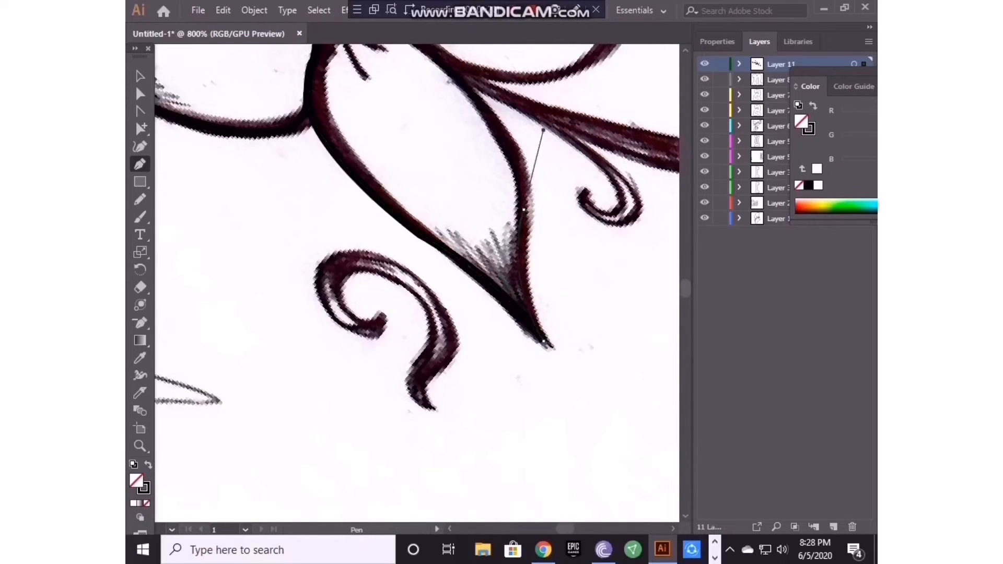
{"action": "left_click", "coordinate": [524, 209]}
{"action": "scroll", "coordinate": [454, 214], "scroll_direction": "up", "scroll_amount": 5}
{"action": "scroll", "coordinate": [357, 172], "scroll_direction": "up", "scroll_amount": 1}
{"action": "left_click_drag", "start_coordinate": [357, 190], "coordinate": [182, 64]}
{"action": "scroll", "coordinate": [366, 189], "scroll_direction": "down", "scroll_amount": 1}
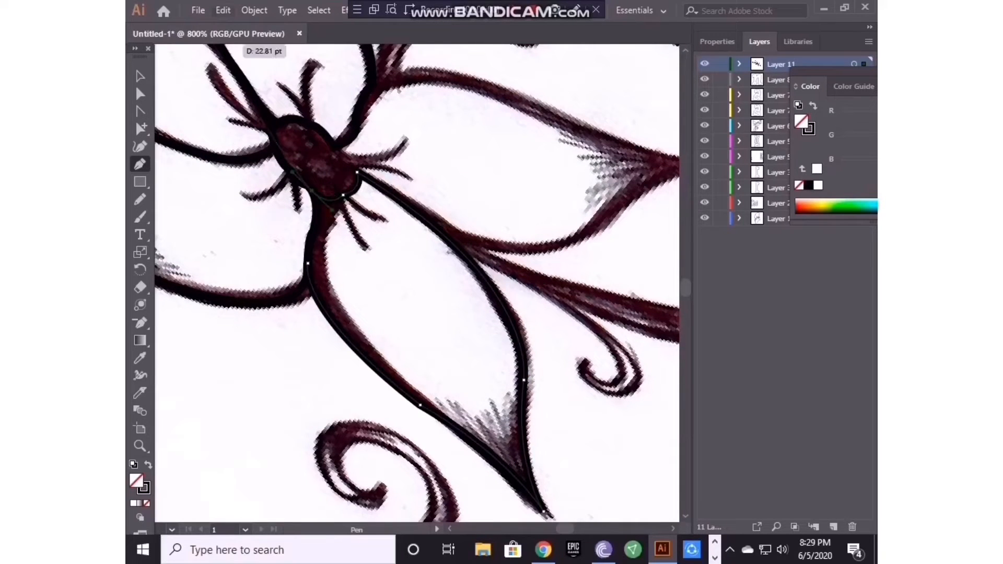
Step: Trace the right petal's lower edge with the Pen tool from the flower's center to the petal tip
{"action": "key", "text": "v"}
{"action": "scroll", "coordinate": [417, 283], "scroll_direction": "up", "scroll_amount": 4}
{"action": "key", "text": "p"}
{"action": "key", "text": "ctrl+minus"}
{"action": "key", "text": "ctrl+minus"}
{"action": "key", "text": "ctrl+minus"}
{"action": "key", "text": "v"}
{"action": "key", "text": "p"}
{"action": "key", "text": "ctrl+plus"}
{"action": "key", "text": "ctrl+plus"}
{"action": "key", "text": "ctrl+plus"}
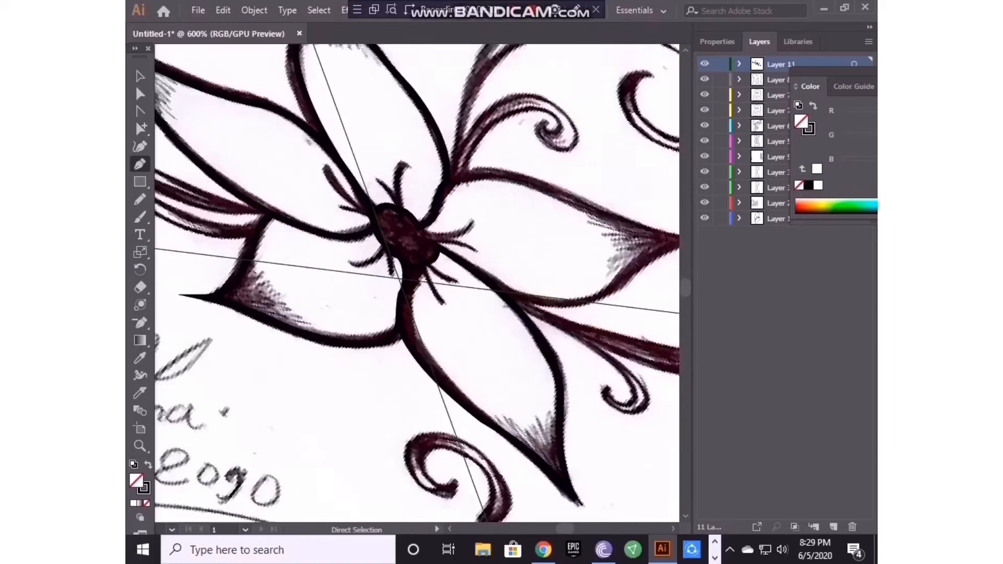
{"action": "key", "text": "ctrl+shift+a"}
{"action": "scroll", "coordinate": [417, 283], "scroll_direction": "up", "scroll_amount": 4}
{"action": "scroll", "coordinate": [631, 512], "scroll_direction": "right", "scroll_amount": 11}
{"action": "scroll", "coordinate": [620, 403], "scroll_direction": "down", "scroll_amount": 3}
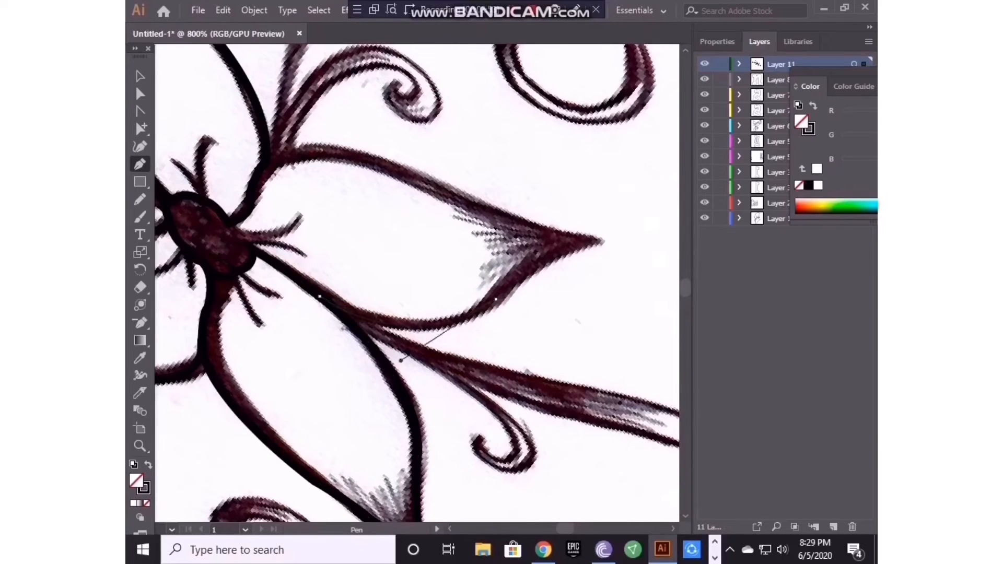
{"action": "left_click_drag", "start_coordinate": [595, 240], "coordinate": [646, 241]}
Step: Trace the right petal's upper edge from the tip back to its base at the upper petal and end the path
{"action": "left_click_drag", "start_coordinate": [401, 170], "coordinate": [307, 116]}
{"action": "left_click", "coordinate": [401, 170]}
{"action": "left_click_drag", "start_coordinate": [267, 159], "coordinate": [212, 188]}
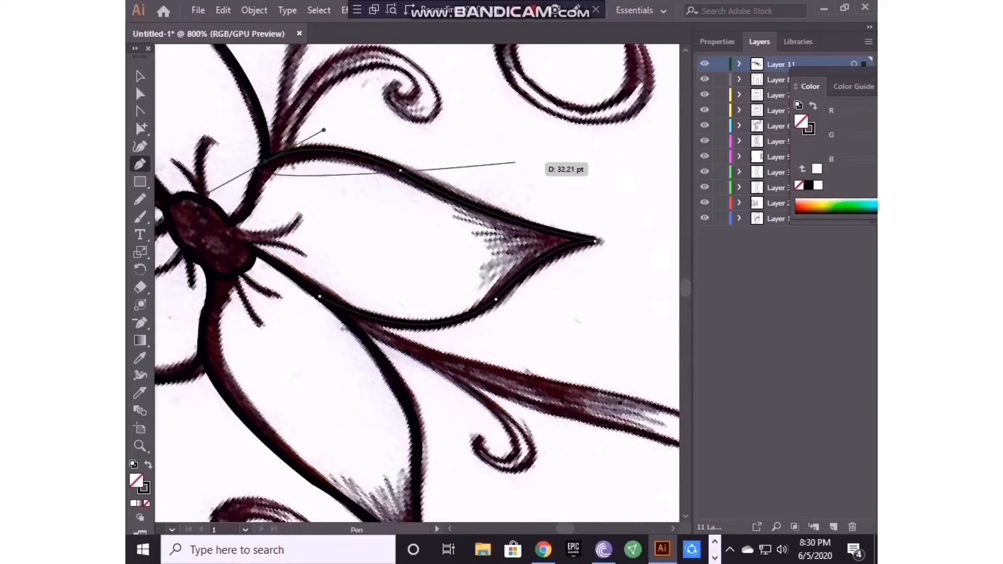
{"action": "key", "text": "v"}
{"action": "key", "text": "ctrl+shift+a"}
Step: Trace the edge of the flower's center between the upper and right petals and end the path
{"action": "scroll", "coordinate": [417, 283], "scroll_direction": "up", "scroll_amount": 5}
{"action": "key", "text": "p"}
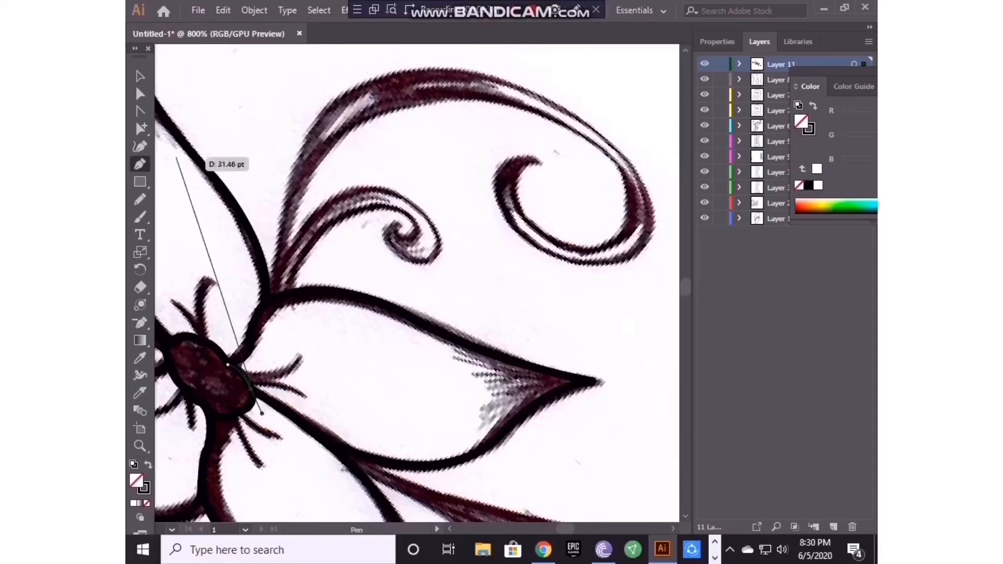
{"action": "left_click", "coordinate": [140, 76]}
{"action": "left_click", "coordinate": [183, 201]}
Step: Trace the inner edge of the small spiral tendril above the right petal, from its base into the curl
{"action": "left_click", "coordinate": [140, 164]}
{"action": "scroll", "coordinate": [211, 469], "scroll_direction": "up", "scroll_amount": 1}
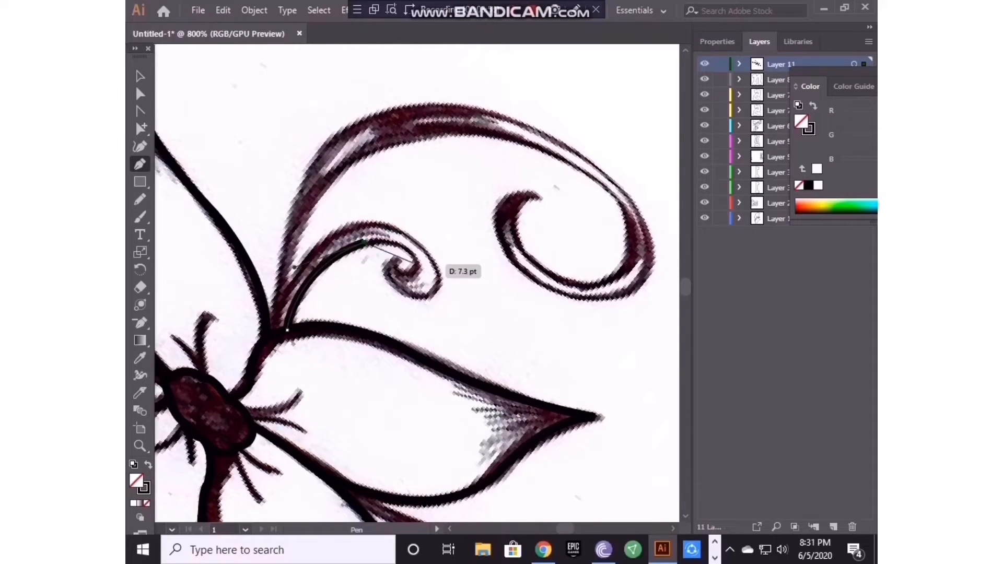
{"action": "left_click_drag", "start_coordinate": [396, 261], "coordinate": [386, 233]}
{"action": "key", "text": "ctrl+z"}
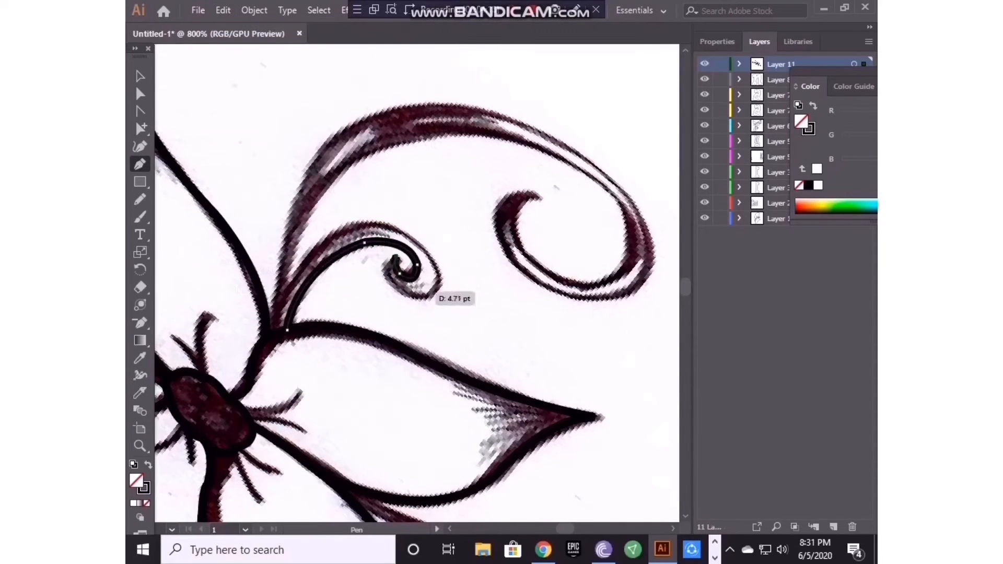
Step: Trace the small tendril's outer edge around the curl and back over the arch to its base, undoing misplaced points
{"action": "left_click_drag", "start_coordinate": [437, 269], "coordinate": [329, 213]}
{"action": "left_click", "coordinate": [223, 10]}
{"action": "left_click", "coordinate": [256, 27]}
{"action": "left_click", "coordinate": [382, 225]}
{"action": "left_click", "coordinate": [223, 10]}
{"action": "left_click", "coordinate": [256, 27]}
{"action": "left_click_drag", "start_coordinate": [274, 334], "coordinate": [249, 445]}
{"action": "left_click", "coordinate": [274, 334]}
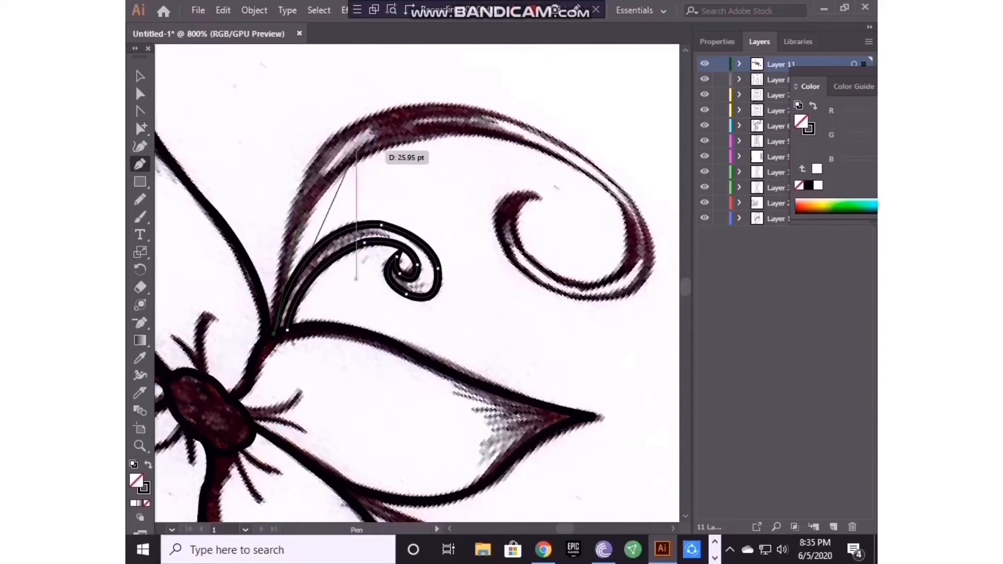
Step: Trace the large upper tendril's inner edge from its base over the arch and into the bottom of the curl
{"action": "mouse_move", "coordinate": [392, 146]}
{"action": "left_mouse_down"}
{"action": "mouse_move", "coordinate": [496, 124]}
{"action": "mouse_move", "coordinate": [508, 105]}
{"action": "left_mouse_up"}
{"action": "left_click", "coordinate": [392, 146]}
{"action": "left_click_drag", "start_coordinate": [595, 181], "coordinate": [609, 253]}
{"action": "left_click", "coordinate": [530, 182]}
{"action": "left_click_drag", "start_coordinate": [555, 269], "coordinate": [532, 329]}
{"action": "left_click", "coordinate": [223, 10]}
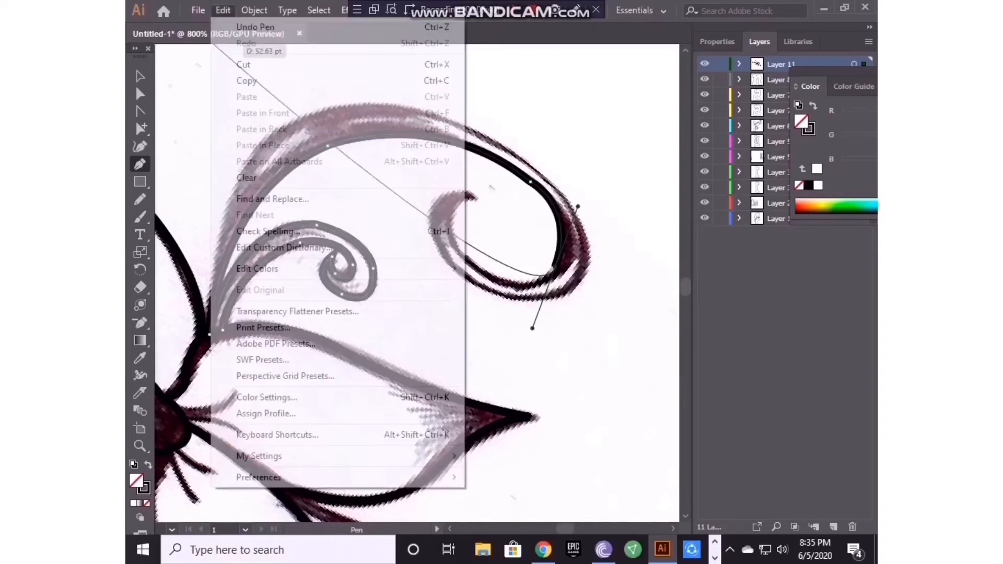
{"action": "left_click", "coordinate": [255, 26]}
{"action": "left_click", "coordinate": [562, 246]}
{"action": "left_click_drag", "start_coordinate": [562, 246], "coordinate": [440, 266]}
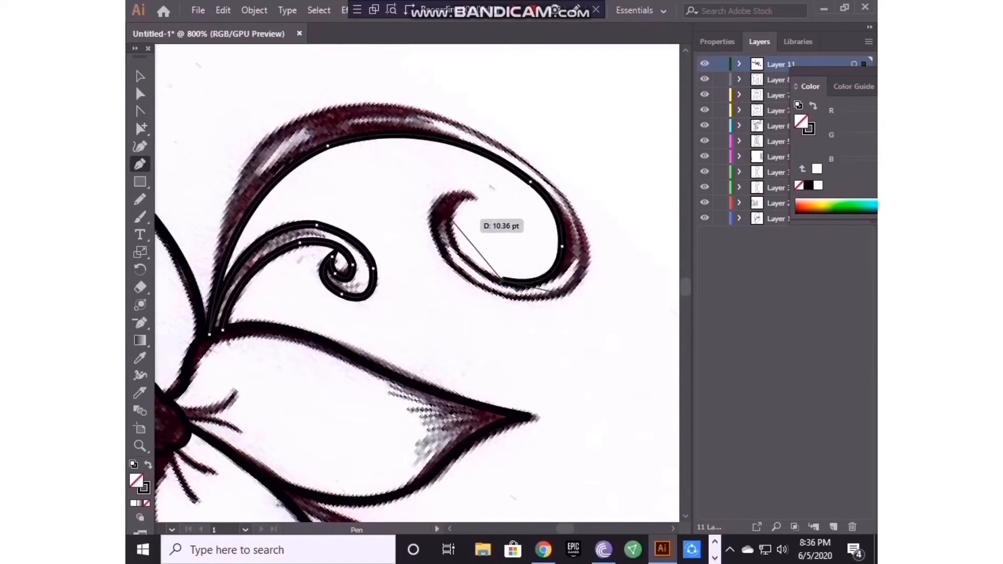
Step: Trace the large tendril's curl up to its pointed tip and back along the curl's outer lower edge
{"action": "left_click_drag", "start_coordinate": [452, 221], "coordinate": [453, 222]}
{"action": "left_click_drag", "start_coordinate": [450, 215], "coordinate": [450, 173]}
{"action": "left_click_drag", "start_coordinate": [430, 222], "coordinate": [424, 266]}
{"action": "left_click", "coordinate": [430, 221]}
{"action": "left_click_drag", "start_coordinate": [515, 299], "coordinate": [602, 318]}
{"action": "left_click", "coordinate": [515, 299]}
Step: Trace the large tendril's outer edge up its far side and over the top of the arch
{"action": "left_click_drag", "start_coordinate": [589, 253], "coordinate": [593, 190]}
{"action": "left_click_drag", "start_coordinate": [507, 148], "coordinate": [392, 89]}
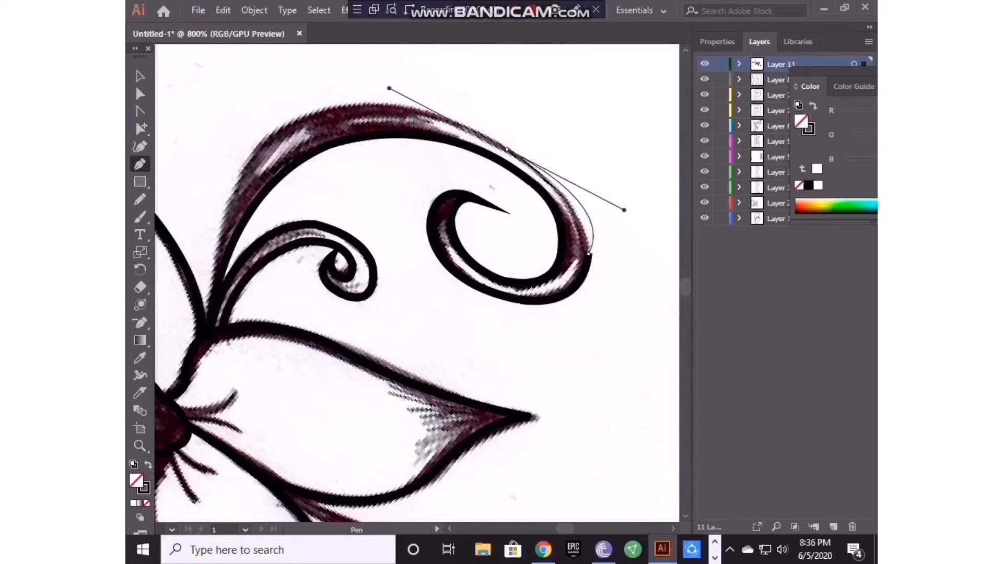
{"action": "left_click", "coordinate": [506, 149]}
{"action": "left_click_drag", "start_coordinate": [275, 134], "coordinate": [170, 211]}
{"action": "left_click", "coordinate": [449, 529]}
{"action": "left_click", "coordinate": [486, 134]}
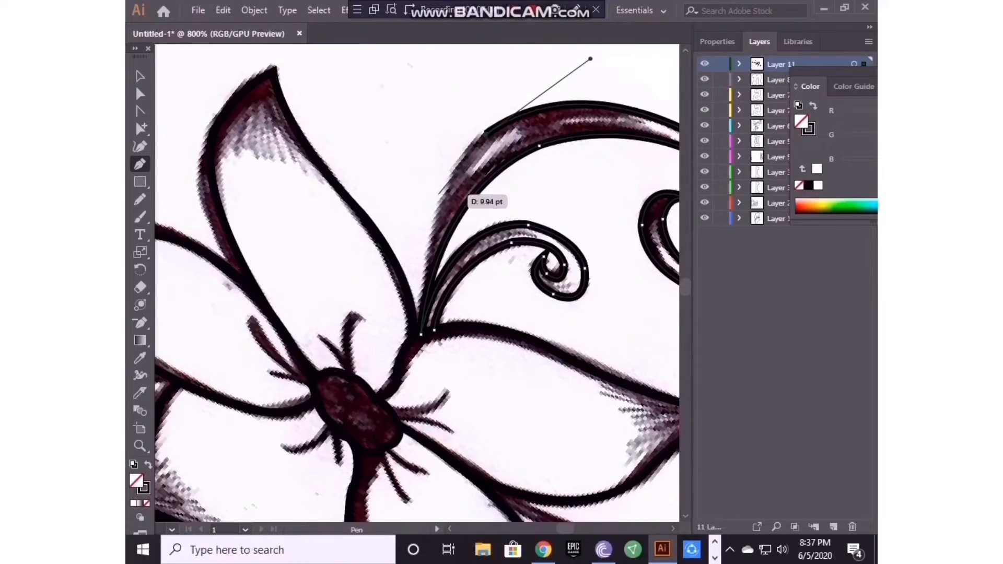
Step: Trace the large tendril's remaining outer edge down to its base beside the upper petal and end the path
{"action": "scroll", "coordinate": [460, 188], "scroll_direction": "down", "scroll_amount": 1}
{"action": "left_click", "coordinate": [223, 11]}
{"action": "left_click", "coordinate": [275, 26]}
{"action": "mouse_move", "coordinate": [413, 303]}
{"action": "left_mouse_down"}
{"action": "mouse_move", "coordinate": [403, 368]}
{"action": "mouse_move", "coordinate": [441, 285]}
{"action": "mouse_move", "coordinate": [473, 273]}
{"action": "left_mouse_up"}
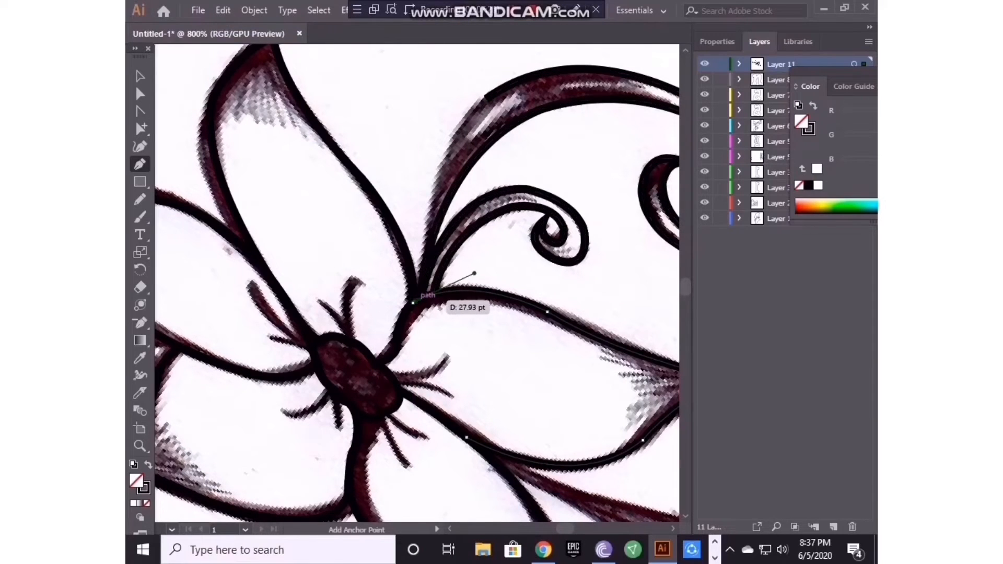
{"action": "left_click_drag", "start_coordinate": [417, 301], "coordinate": [421, 369]}
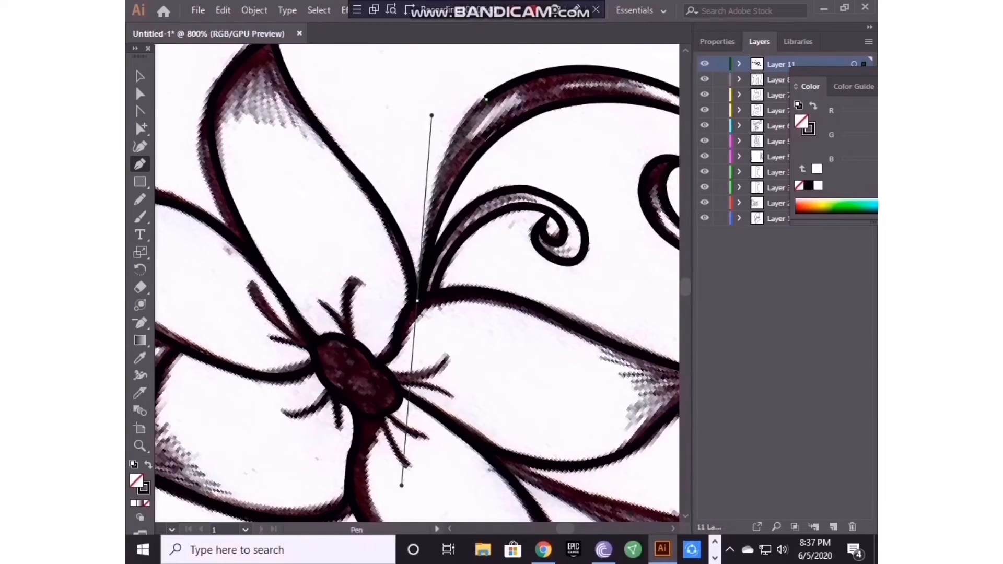
{"action": "left_click_drag", "start_coordinate": [401, 485], "coordinate": [405, 361]}
{"action": "key", "text": "ctrl+minus"}
{"action": "key", "text": "ctrl+minus"}
{"action": "key", "text": "ctrl+minus"}
{"action": "key", "text": "ctrl+plus"}
{"action": "key", "text": "ctrl+plus"}
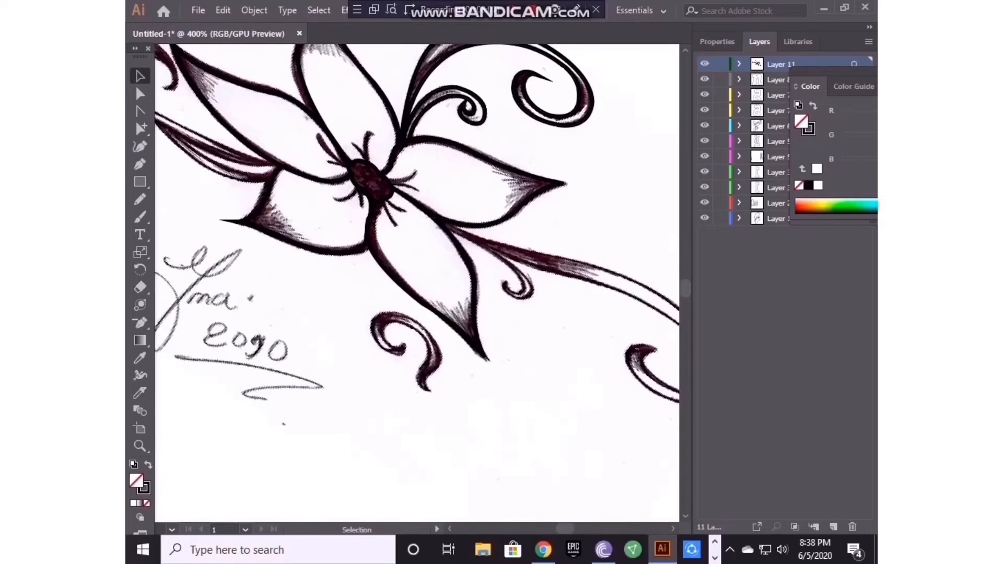
{"action": "key", "text": "ctrl+a"}
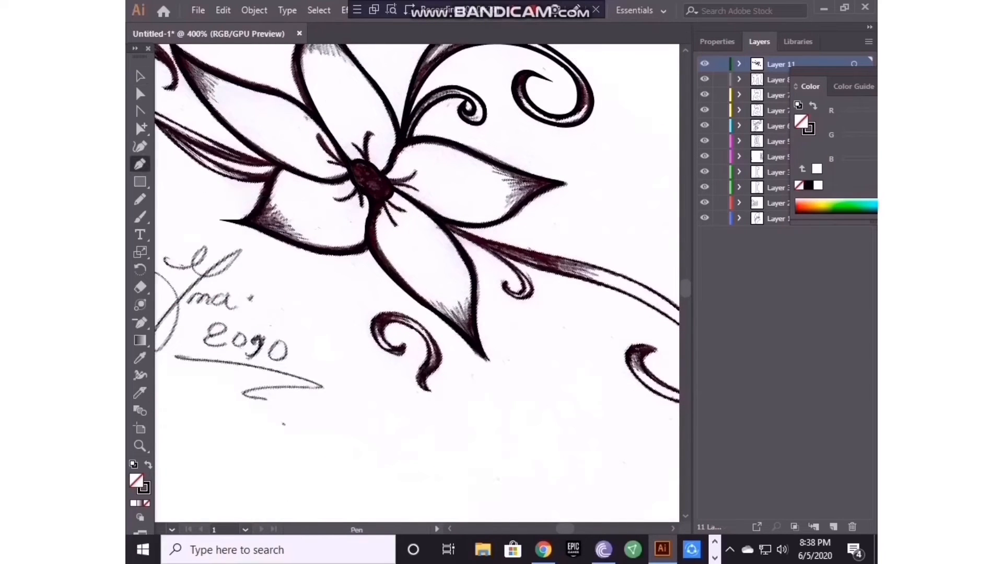
Step: Trace the upper edge of the long tendril below the right petal with the Pen tool, around its far end
{"action": "key", "text": "ctrl+plus"}
{"action": "key", "text": "p"}
{"action": "key", "text": "ctrl+minus"}
{"action": "key", "text": "ctrl+minus"}
{"action": "key", "text": "ctrl+minus"}
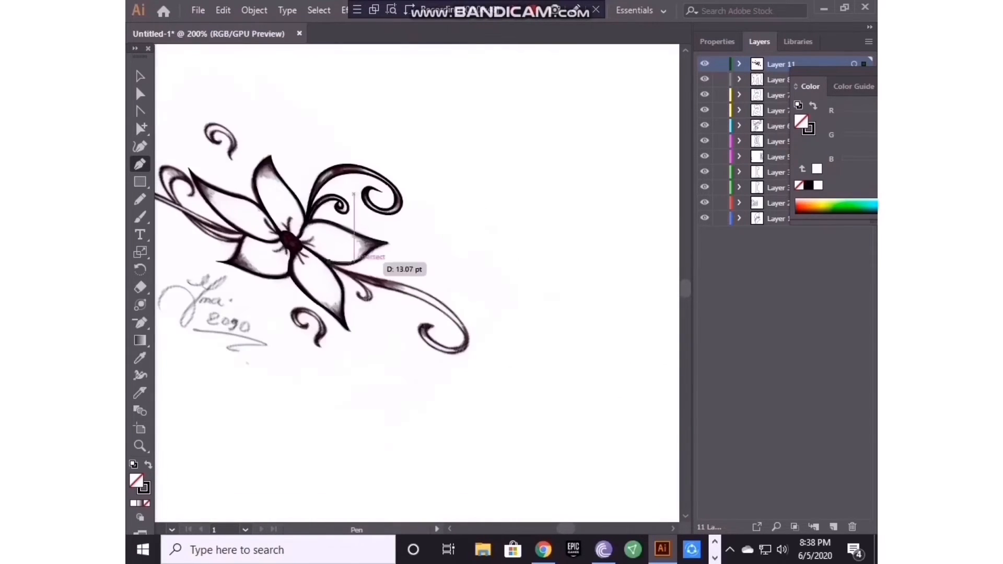
{"action": "key", "text": "ctrl+plus"}
{"action": "key", "text": "ctrl+plus"}
{"action": "key", "text": "ctrl+plus"}
{"action": "key", "text": "ctrl+plus"}
{"action": "key", "text": "ctrl+plus"}
{"action": "scroll", "coordinate": [669, 375], "scroll_direction": "down", "scroll_amount": 3}
{"action": "scroll", "coordinate": [669, 375], "scroll_direction": "right", "scroll_amount": 5}
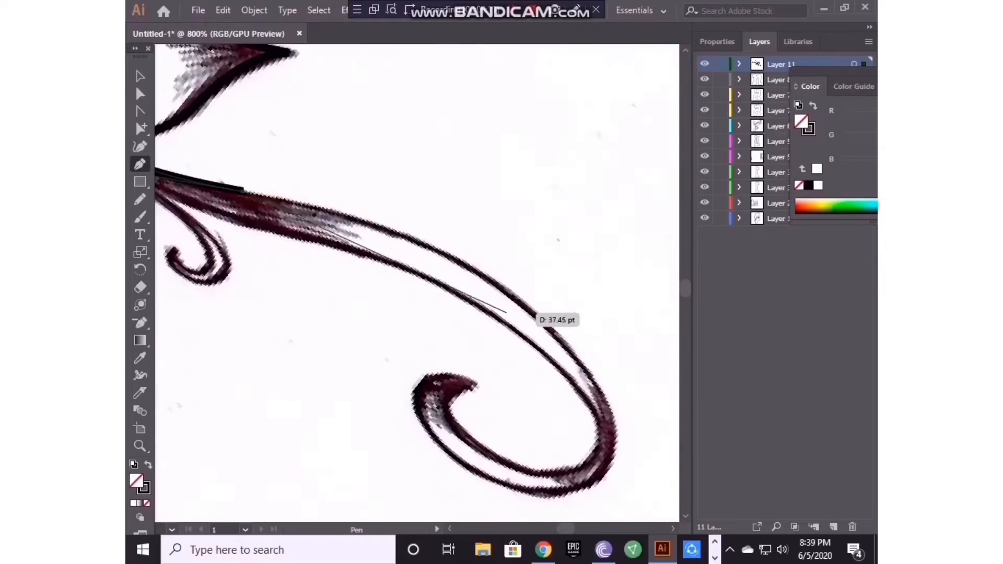
{"action": "mouse_move", "coordinate": [515, 298]}
{"action": "left_mouse_down"}
{"action": "mouse_move", "coordinate": [620, 381]}
{"action": "mouse_move", "coordinate": [608, 452]}
{"action": "left_mouse_up"}
{"action": "scroll", "coordinate": [660, 387], "scroll_direction": "down", "scroll_amount": 1}
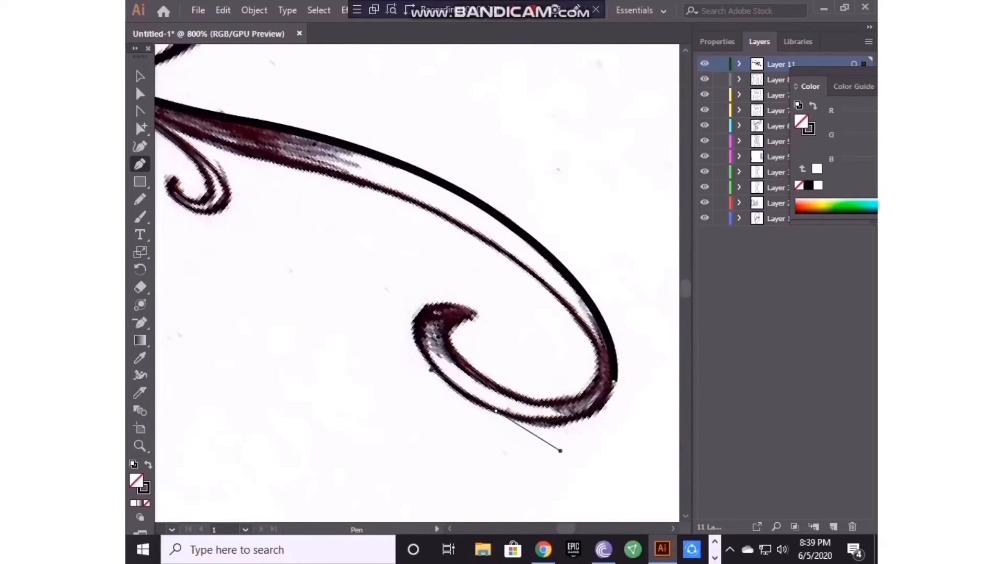
Step: Trace the long lower tendril's curl tip and continue along the curl's inner edge
{"action": "left_click_drag", "start_coordinate": [473, 312], "coordinate": [455, 378]}
{"action": "left_click_drag", "start_coordinate": [548, 432], "coordinate": [638, 340]}
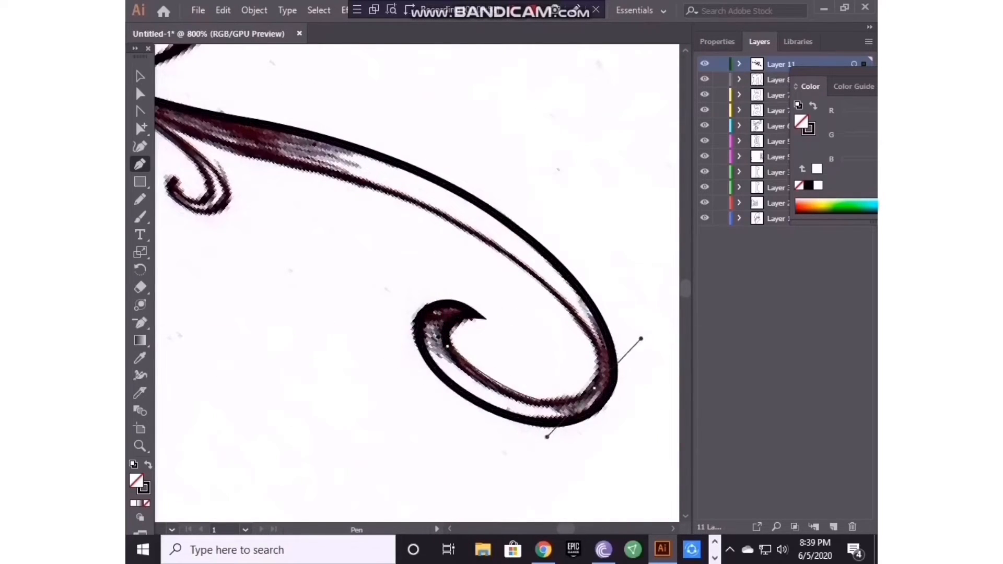
{"action": "scroll", "coordinate": [574, 387], "scroll_direction": "right", "scroll_amount": 2}
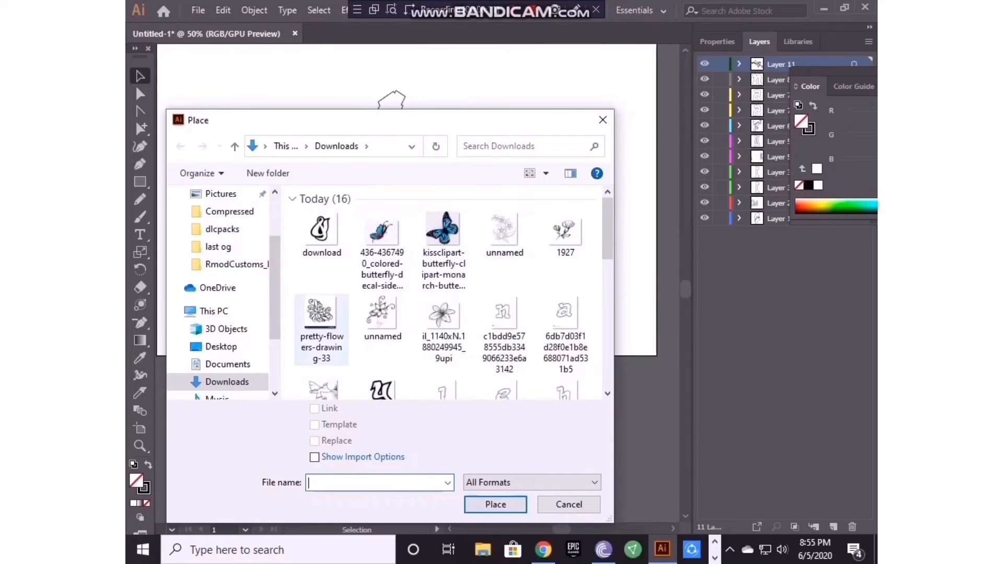
Step: Place the colored butterfly decal image from Downloads and shrink it beside the start of the lettering's first word
{"action": "double_click", "coordinate": [381, 230]}
{"action": "left_click", "coordinate": [204, 58]}
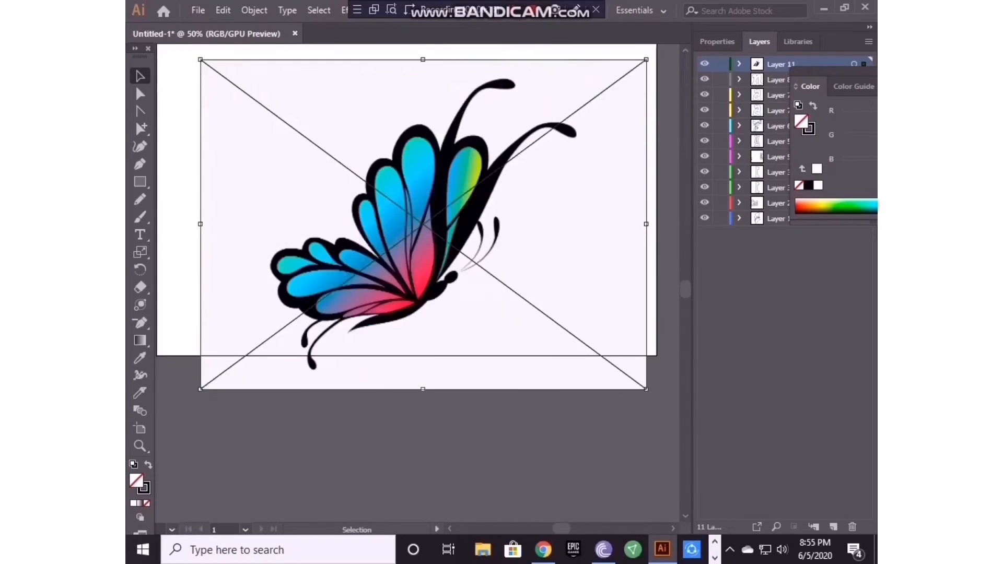
{"action": "left_click_drag", "start_coordinate": [647, 358], "coordinate": [357, 244]}
{"action": "left_click_drag", "start_coordinate": [321, 198], "coordinate": [346, 128]}
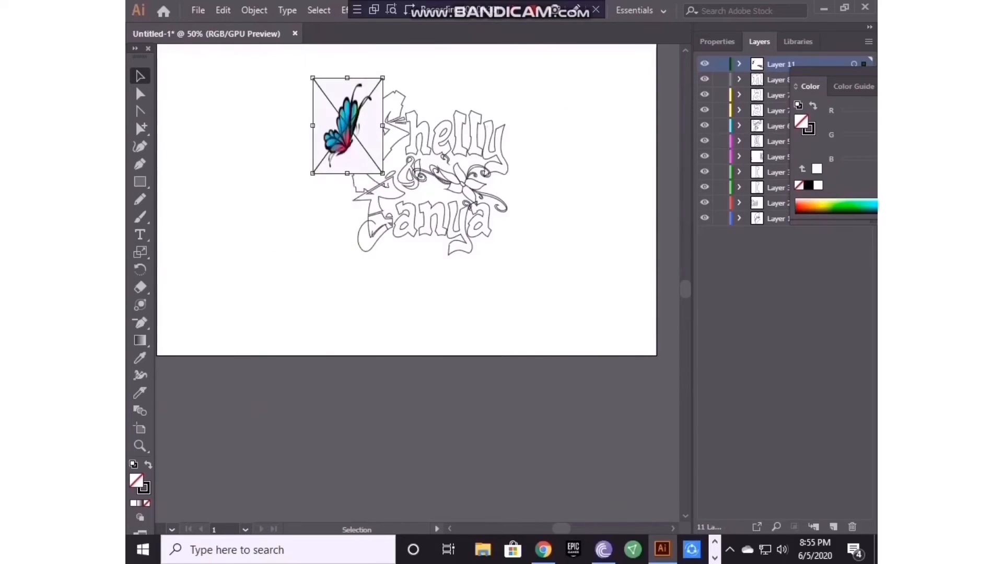
Step: Create a new layer on top for tracing the placed butterfly
{"action": "key", "text": "ctrl+equal"}
{"action": "key", "text": "ctrl+equal"}
{"action": "key", "text": "ctrl+equal"}
{"action": "key", "text": "ctrl+equal"}
{"action": "key", "text": "ctrl+equal"}
{"action": "key", "text": "ctrl+l"}
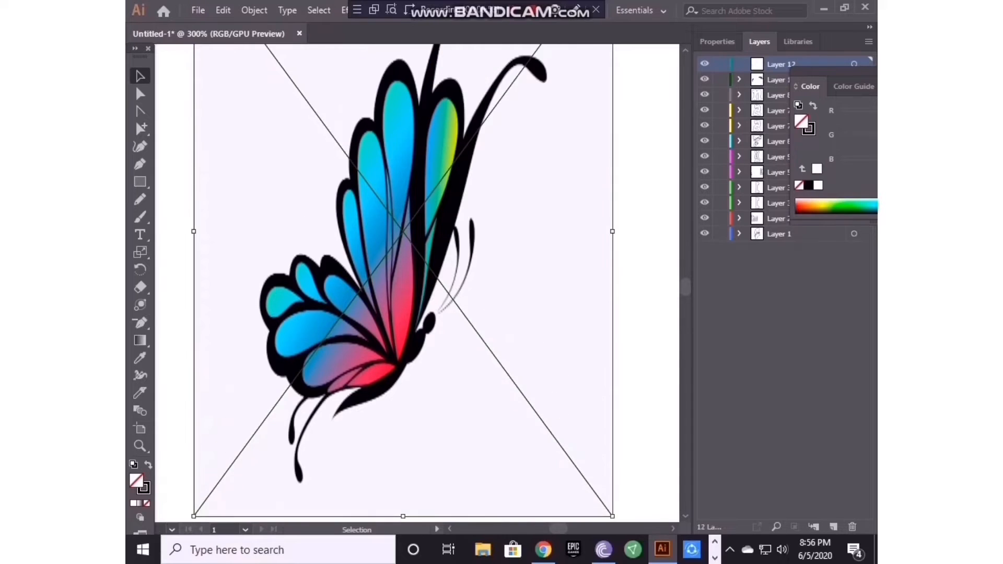
Step: Trace the butterfly's body with the Pen tool from the tail tip along the underside and around the head
{"action": "key", "text": "ctrl+shift+a"}
{"action": "key", "text": "p"}
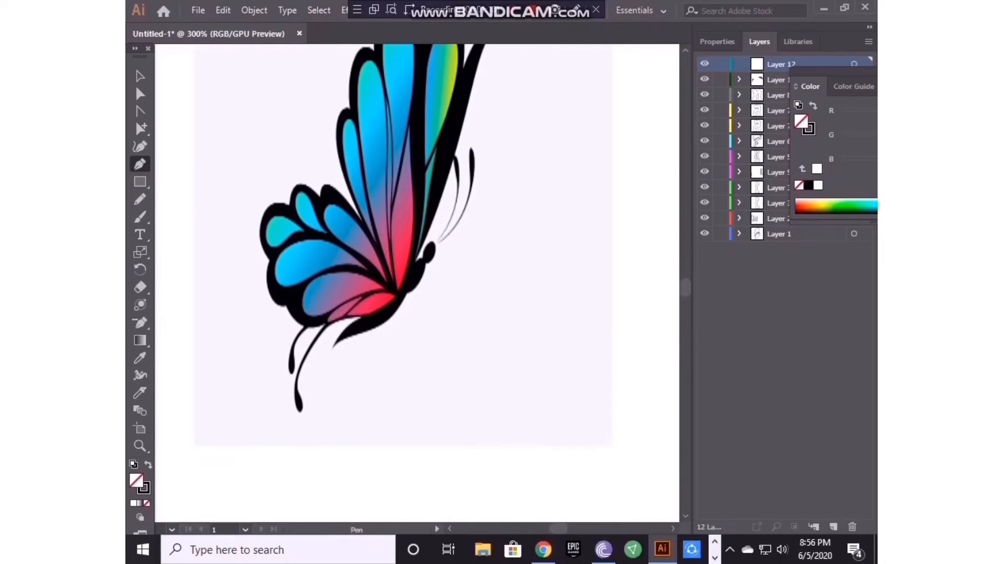
{"action": "key", "text": "ctrl+equal"}
{"action": "key", "text": "ctrl+equal"}
{"action": "key", "text": "ctrl+equal"}
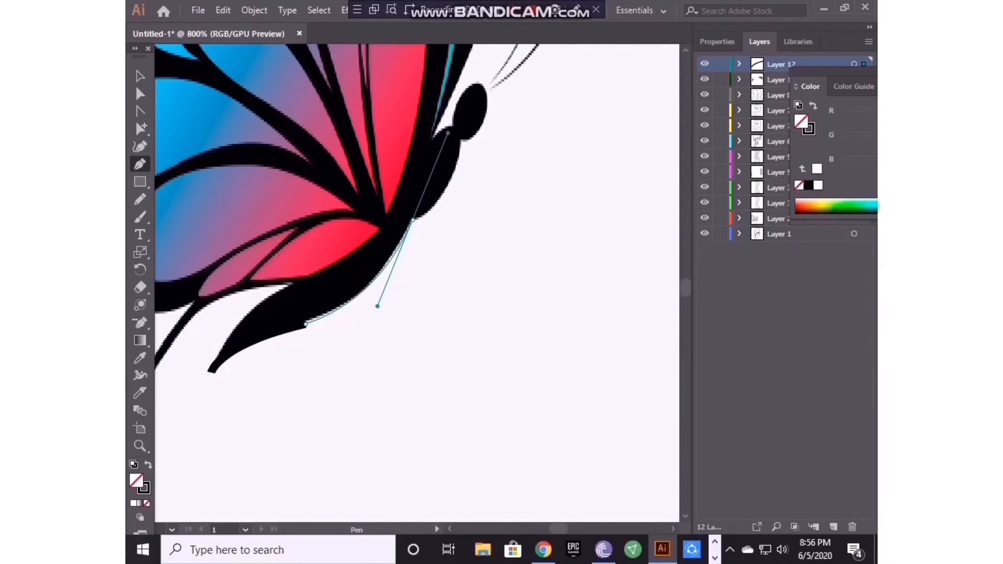
{"action": "scroll", "coordinate": [460, 245], "scroll_direction": "up", "scroll_amount": 3}
{"action": "mouse_move", "coordinate": [462, 246]}
{"action": "left_mouse_down"}
{"action": "mouse_move", "coordinate": [470, 247]}
{"action": "mouse_move", "coordinate": [461, 245]}
{"action": "left_mouse_up"}
{"action": "mouse_move", "coordinate": [487, 193]}
{"action": "left_mouse_down"}
{"action": "mouse_move", "coordinate": [488, 139]}
{"action": "mouse_move", "coordinate": [487, 193]}
{"action": "left_mouse_up"}
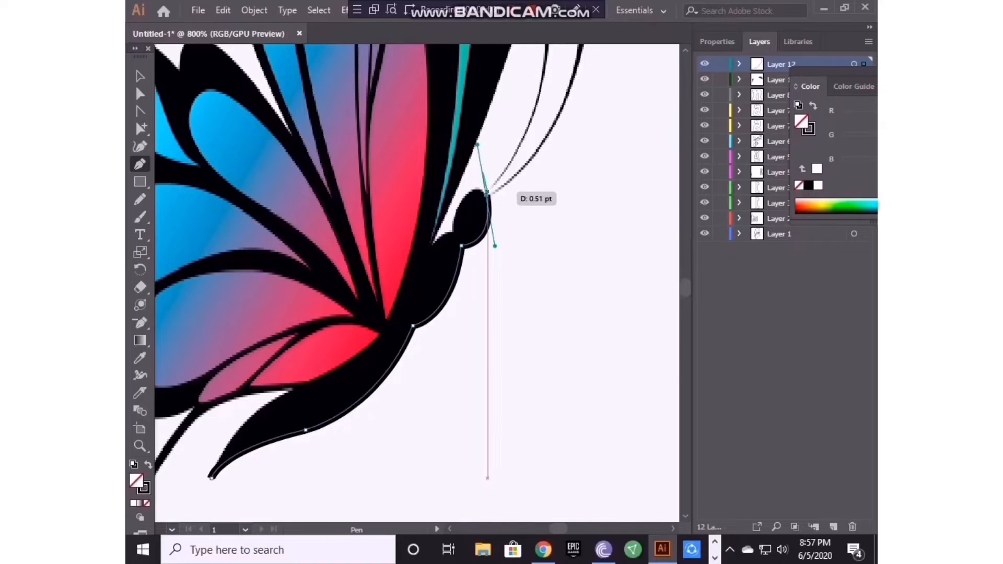
{"action": "left_click", "coordinate": [445, 204]}
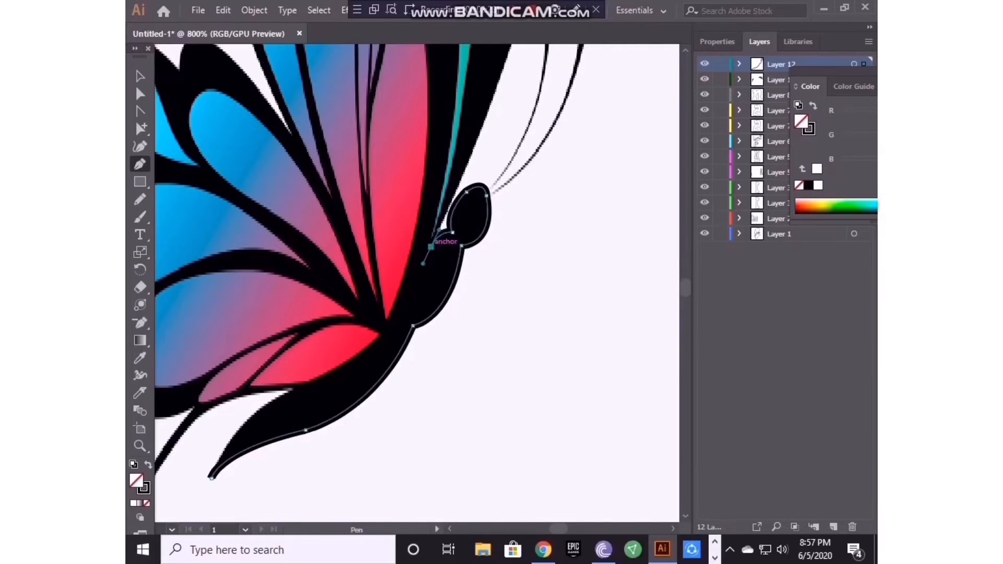
Step: Trace the outer edge of the butterfly's long front wing tail from the head up and around its rounded tip
{"action": "key", "text": "ctrl+minus"}
{"action": "key", "text": "ctrl+minus"}
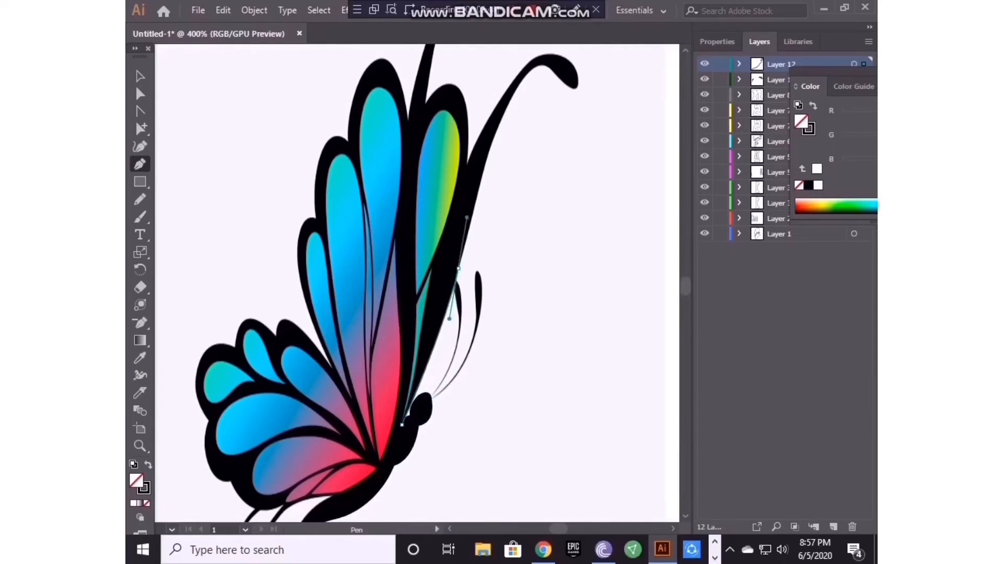
{"action": "scroll", "coordinate": [486, 245], "scroll_direction": "up", "scroll_amount": 2}
{"action": "left_click_drag", "start_coordinate": [483, 248], "coordinate": [487, 219]}
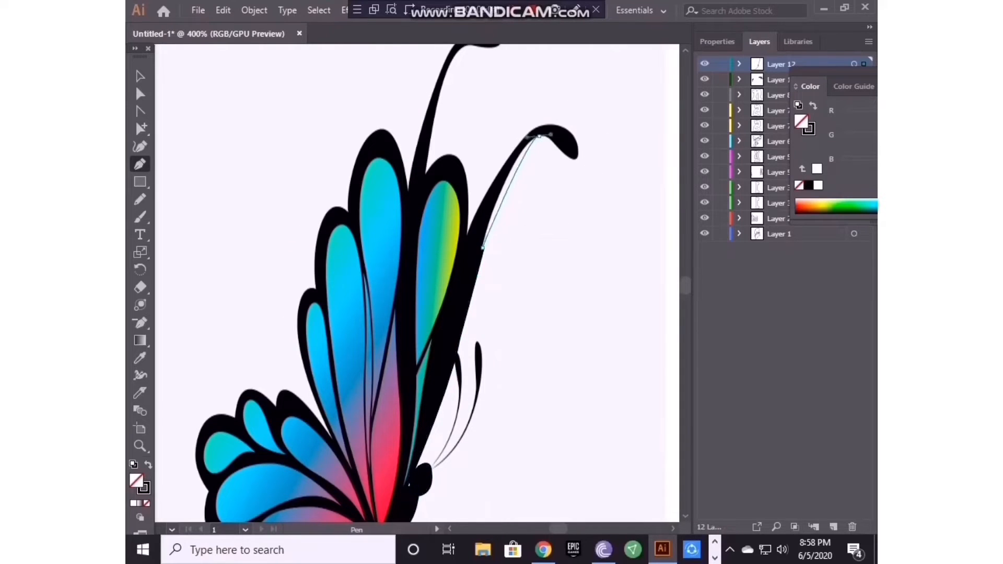
{"action": "left_click_drag", "start_coordinate": [539, 136], "coordinate": [586, 150]}
{"action": "left_click", "coordinate": [564, 157]}
{"action": "left_click_drag", "start_coordinate": [519, 141], "coordinate": [498, 171]}
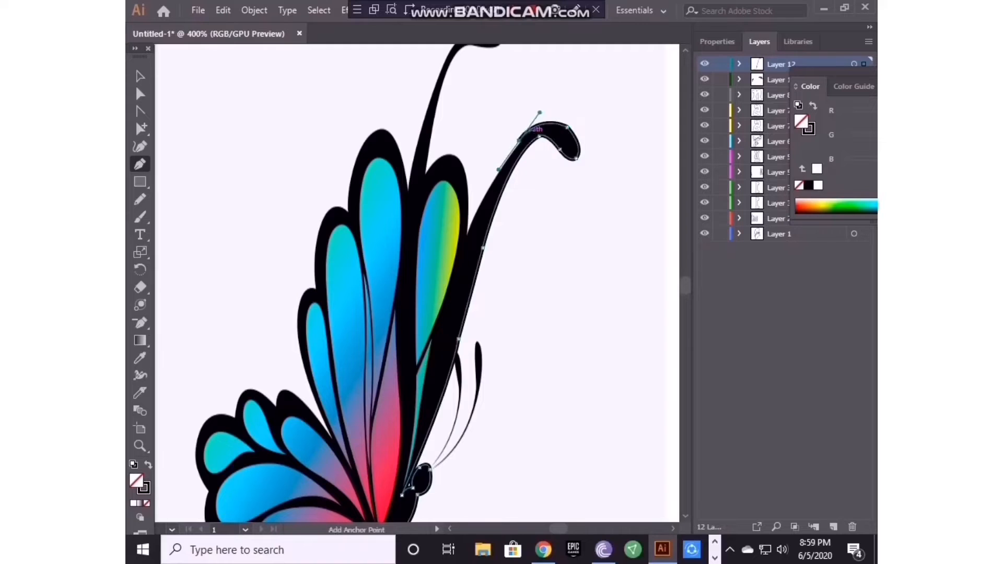
Step: Trace the front wing tail's inner edge down to the notch and over the top of the yellow-green lobe
{"action": "left_click", "coordinate": [519, 141]}
{"action": "left_click_drag", "start_coordinate": [468, 233], "coordinate": [451, 277]}
{"action": "left_click", "coordinate": [468, 232]}
{"action": "left_click_drag", "start_coordinate": [458, 157], "coordinate": [444, 140]}
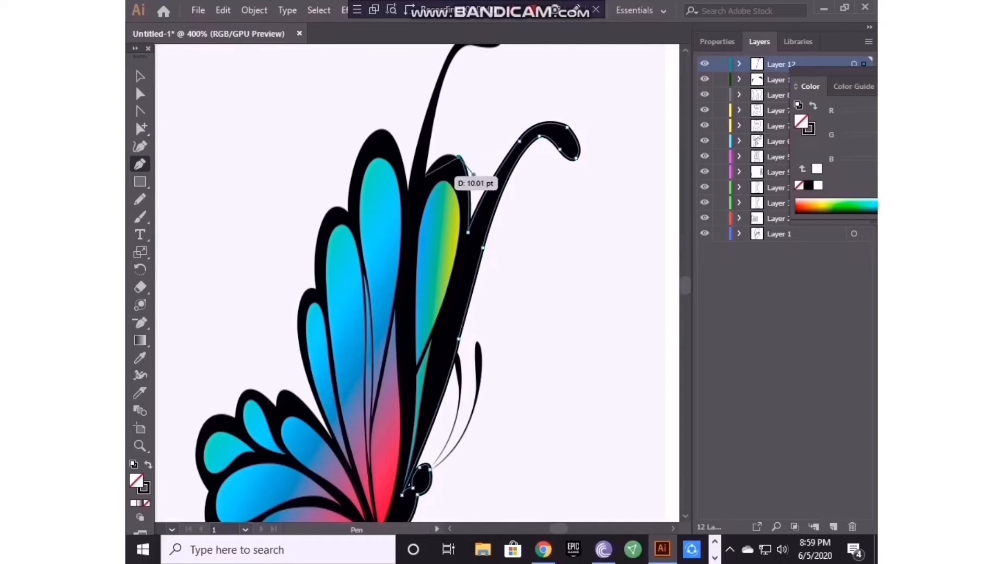
Step: Trace around the rounded tip of the butterfly's rear, upper wing tail
{"action": "scroll", "coordinate": [616, 183], "scroll_direction": "up", "scroll_amount": 5}
{"action": "left_click_drag", "start_coordinate": [472, 202], "coordinate": [452, 199]}
{"action": "key", "text": "z"}
{"action": "key", "text": "p"}
{"action": "left_click", "coordinate": [501, 198]}
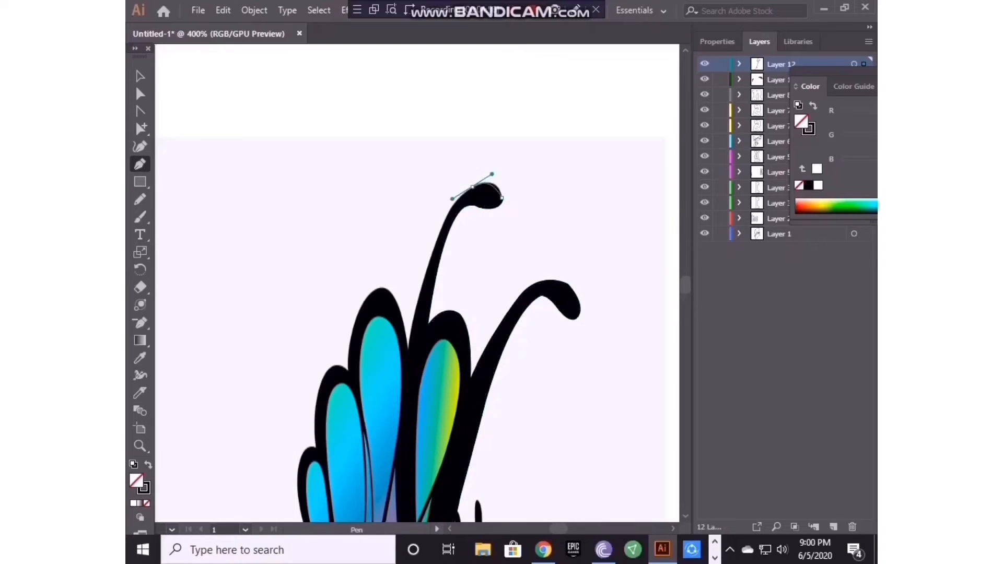
Step: Trace the rear wing tail's far edge down to the notch beside the tallest blue lobe
{"action": "scroll", "coordinate": [452, 209], "scroll_direction": "down", "scroll_amount": 1}
{"action": "left_click", "coordinate": [436, 209]}
{"action": "scroll", "coordinate": [436, 235], "scroll_direction": "down", "scroll_amount": 2}
{"action": "left_click_drag", "start_coordinate": [409, 261], "coordinate": [405, 307]}
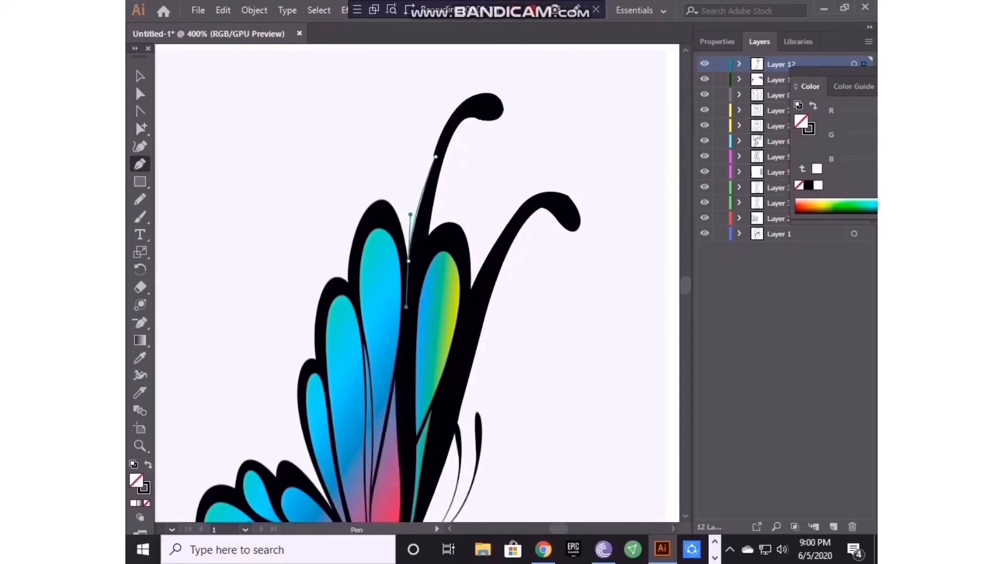
{"action": "left_click", "coordinate": [401, 316]}
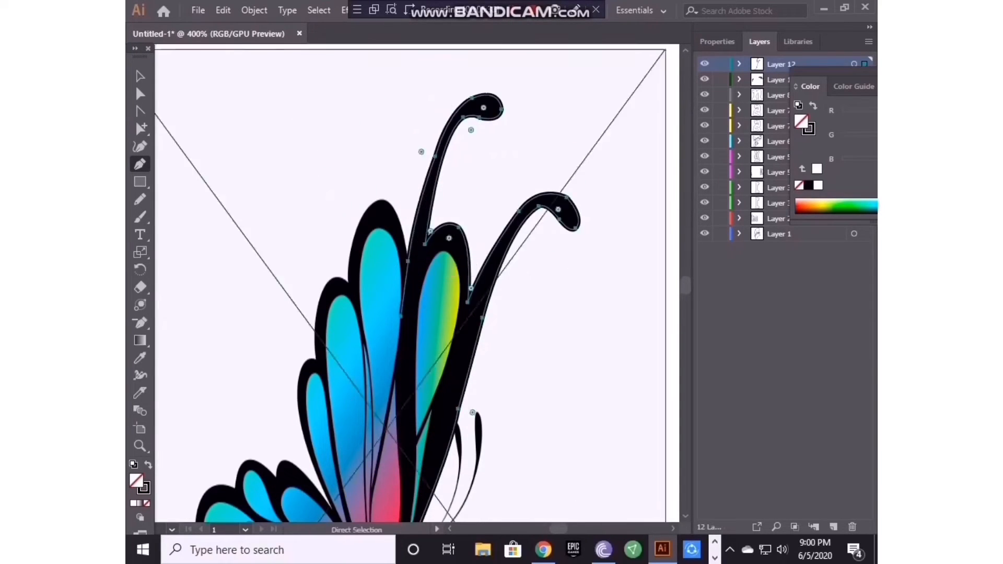
Step: Trace the outer edge of the upper wing's tallest blue lobe and continue over the second lobe
{"action": "left_click_drag", "start_coordinate": [377, 198], "coordinate": [402, 191]}
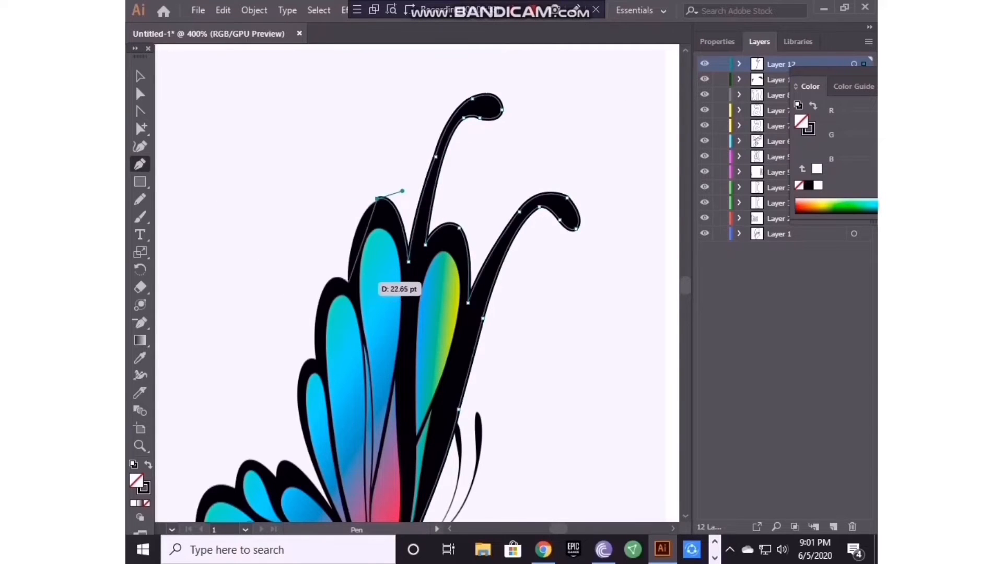
{"action": "left_click_drag", "start_coordinate": [348, 281], "coordinate": [352, 348]}
{"action": "left_click", "coordinate": [349, 281]}
{"action": "scroll", "coordinate": [349, 280], "scroll_direction": "down", "scroll_amount": 2}
{"action": "left_click_drag", "start_coordinate": [316, 246], "coordinate": [304, 293]}
{"action": "left_click", "coordinate": [315, 245]}
{"action": "scroll", "coordinate": [316, 245], "scroll_direction": "down", "scroll_amount": 2}
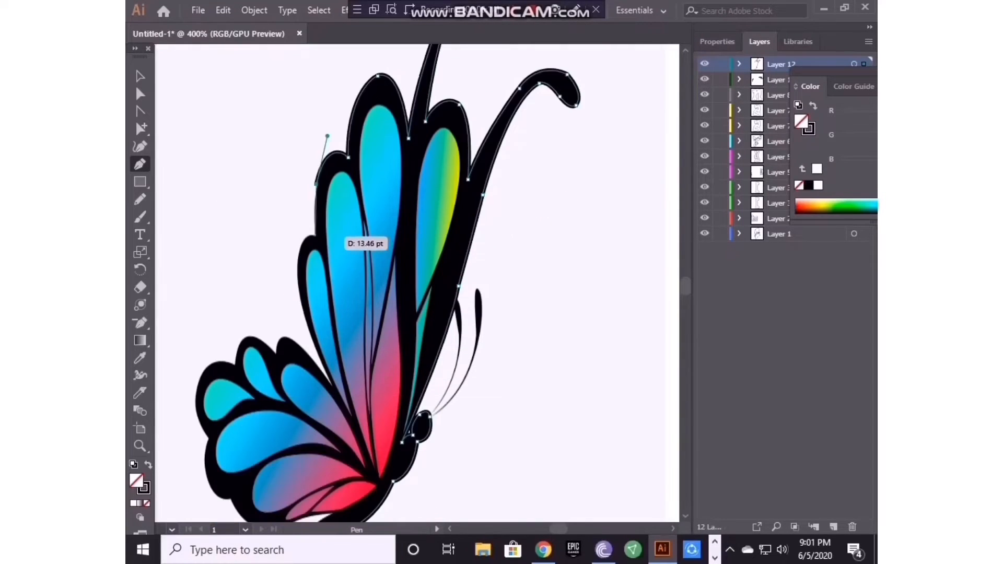
Step: Trace the upper wing's smallest lobe from its top down to the notch with the lower wing
{"action": "left_click_drag", "start_coordinate": [316, 237], "coordinate": [363, 302]}
{"action": "left_click", "coordinate": [297, 274]}
{"action": "scroll", "coordinate": [337, 232], "scroll_direction": "down", "scroll_amount": 3}
{"action": "left_click", "coordinate": [331, 244]}
Step: Trace the outline of the lower wing's first two small lobes and continue around the third
{"action": "left_click_drag", "start_coordinate": [292, 198], "coordinate": [275, 239]}
{"action": "left_click", "coordinate": [292, 199]}
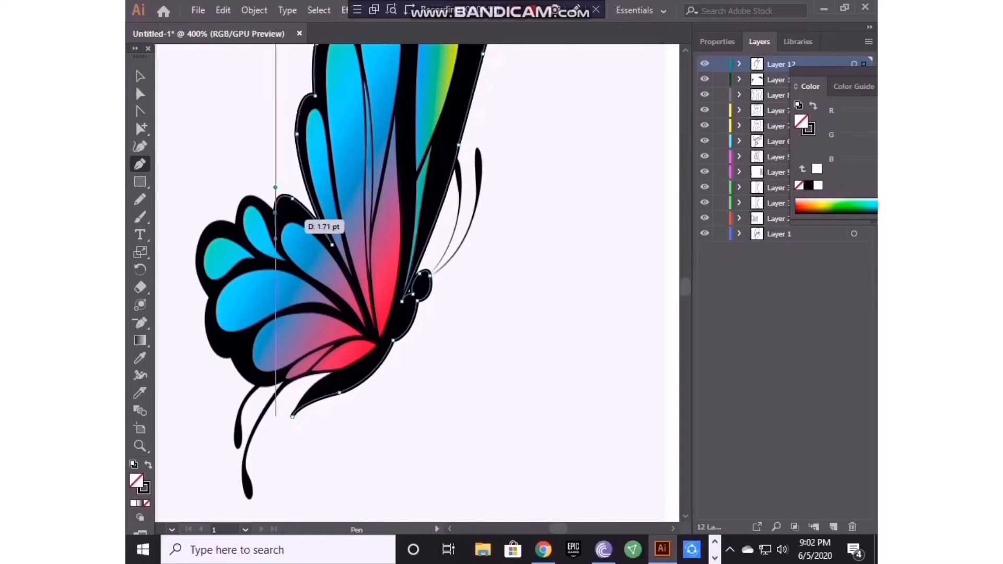
{"action": "left_click", "coordinate": [276, 213]}
{"action": "scroll", "coordinate": [275, 213], "scroll_direction": "left", "scroll_amount": 3}
{"action": "left_click_drag", "start_coordinate": [426, 194], "coordinate": [363, 282]}
{"action": "left_click", "coordinate": [426, 194]}
{"action": "left_click", "coordinate": [412, 224]}
{"action": "left_click", "coordinate": [373, 246]}
Step: Trace the lower wing's outer edge from the third lobe down to its underside, redoing the misplaced points
{"action": "scroll", "coordinate": [372, 246], "scroll_direction": "down", "scroll_amount": 1}
{"action": "left_click_drag", "start_coordinate": [384, 244], "coordinate": [398, 317]}
{"action": "left_click", "coordinate": [384, 245]}
{"action": "left_click", "coordinate": [398, 304]}
{"action": "key", "text": "ctrl+z"}
{"action": "key", "text": "ctrl+z"}
{"action": "key", "text": "ctrl+z"}
{"action": "left_click", "coordinate": [387, 294]}
{"action": "left_click_drag", "start_coordinate": [407, 303], "coordinate": [414, 362]}
{"action": "left_click", "coordinate": [407, 304]}
Step: Trace the short streamer hanging from the lower wing, around its tip and back up to the wing
{"action": "scroll", "coordinate": [445, 355], "scroll_direction": "down", "scroll_amount": 2}
{"action": "left_click", "coordinate": [430, 263]}
{"action": "left_click", "coordinate": [414, 363]}
{"action": "left_click_drag", "start_coordinate": [419, 312], "coordinate": [464, 245]}
{"action": "left_click", "coordinate": [223, 10]}
{"action": "left_click", "coordinate": [254, 27]}
{"action": "left_click", "coordinate": [438, 263]}
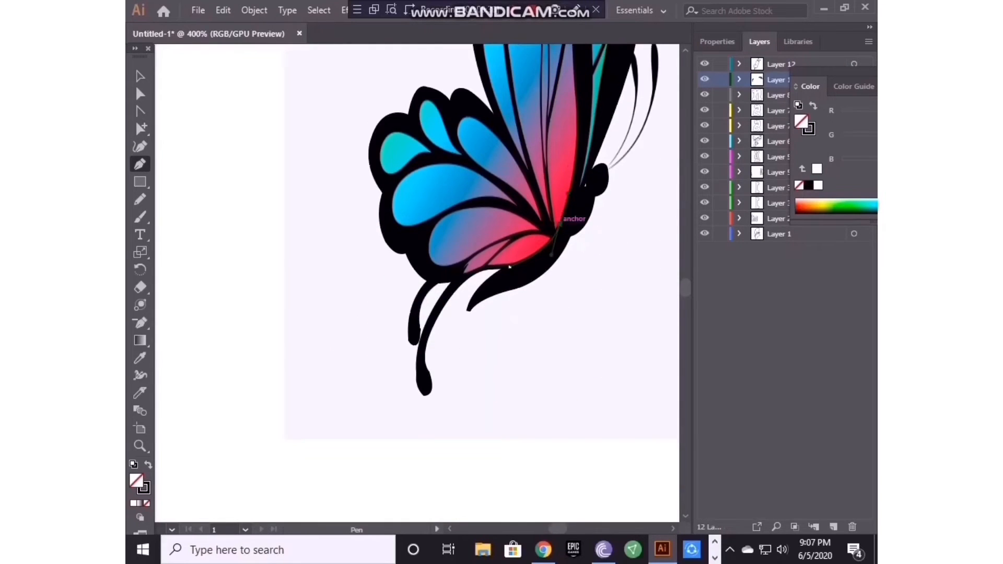
Step: Finish tracing the upper wing's pink cell nearest the body down to the wing base and undo the last action
{"action": "scroll", "coordinate": [509, 267], "scroll_direction": "up", "scroll_amount": 5}
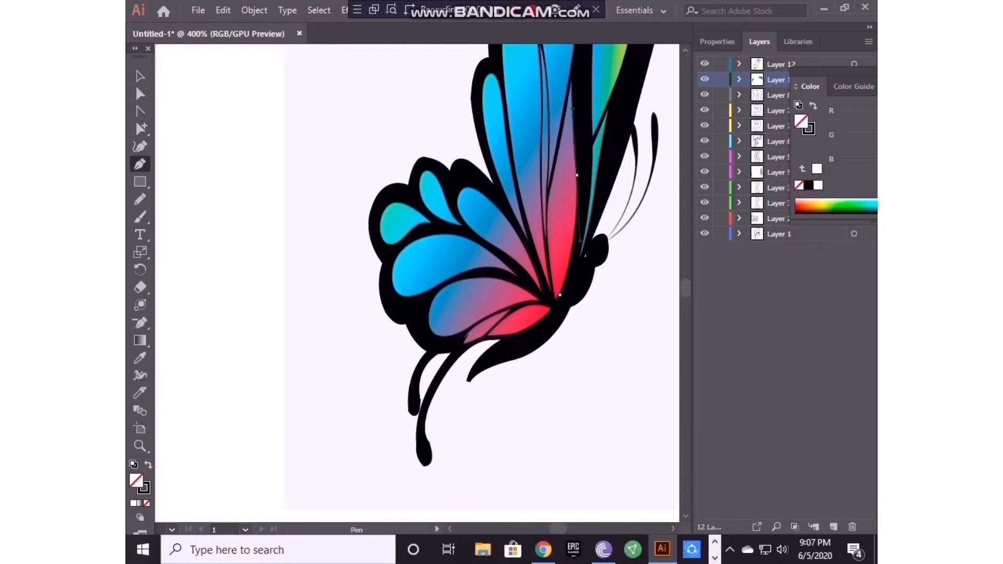
{"action": "scroll", "coordinate": [543, 292], "scroll_direction": "down", "scroll_amount": 2}
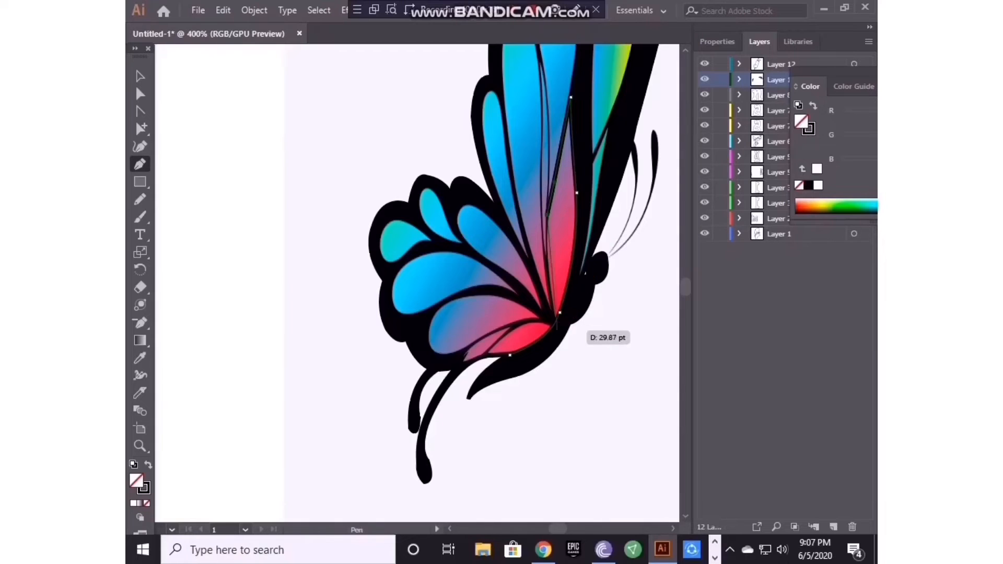
{"action": "left_click_drag", "start_coordinate": [557, 331], "coordinate": [569, 361]}
{"action": "left_click", "coordinate": [140, 76]}
{"action": "left_click", "coordinate": [140, 164]}
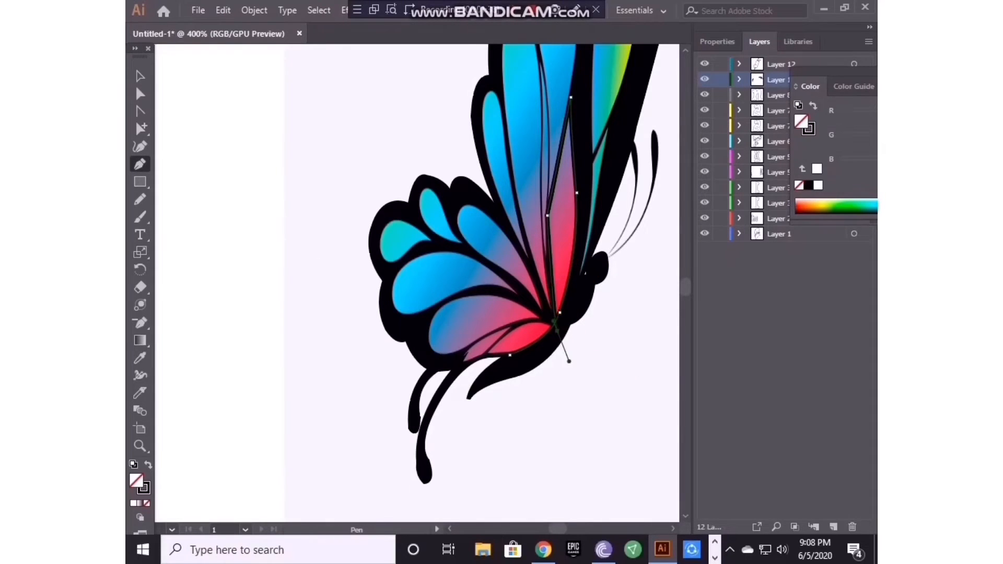
{"action": "left_click", "coordinate": [223, 10]}
{"action": "left_click", "coordinate": [293, 27]}
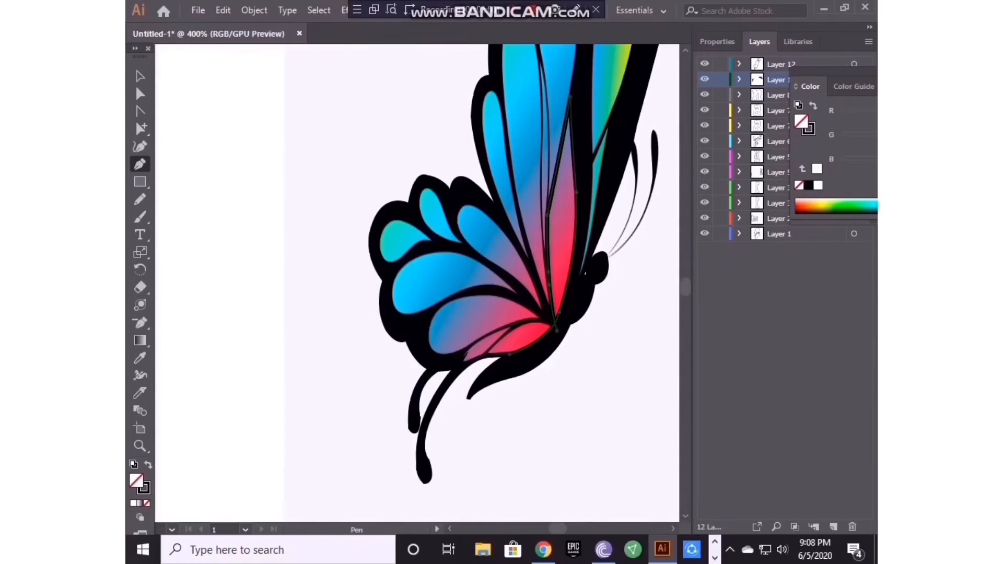
Step: Trace the upper wing's second-tallest cell from its inner edge over the rounded top and back down to the base
{"action": "left_click", "coordinate": [548, 272]}
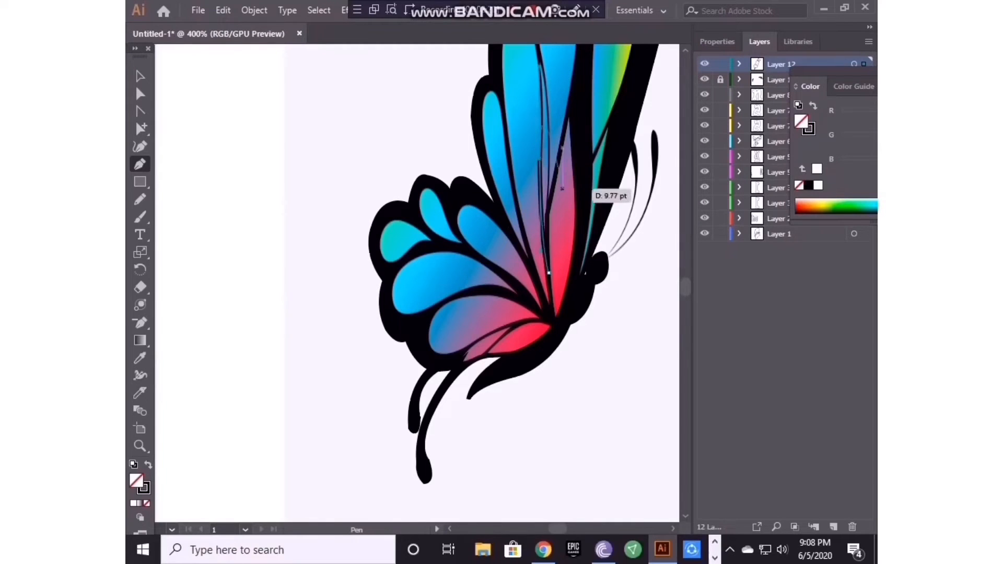
{"action": "scroll", "coordinate": [562, 188], "scroll_direction": "up", "scroll_amount": 3}
{"action": "left_click", "coordinate": [530, 147]}
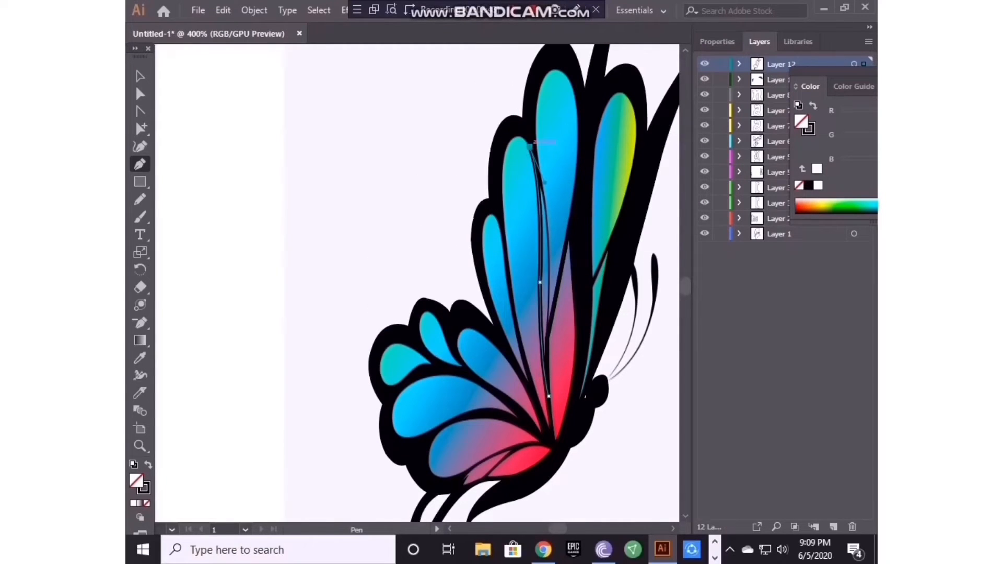
{"action": "left_click_drag", "start_coordinate": [523, 351], "coordinate": [532, 401]}
{"action": "scroll", "coordinate": [538, 313], "scroll_direction": "down", "scroll_amount": 3}
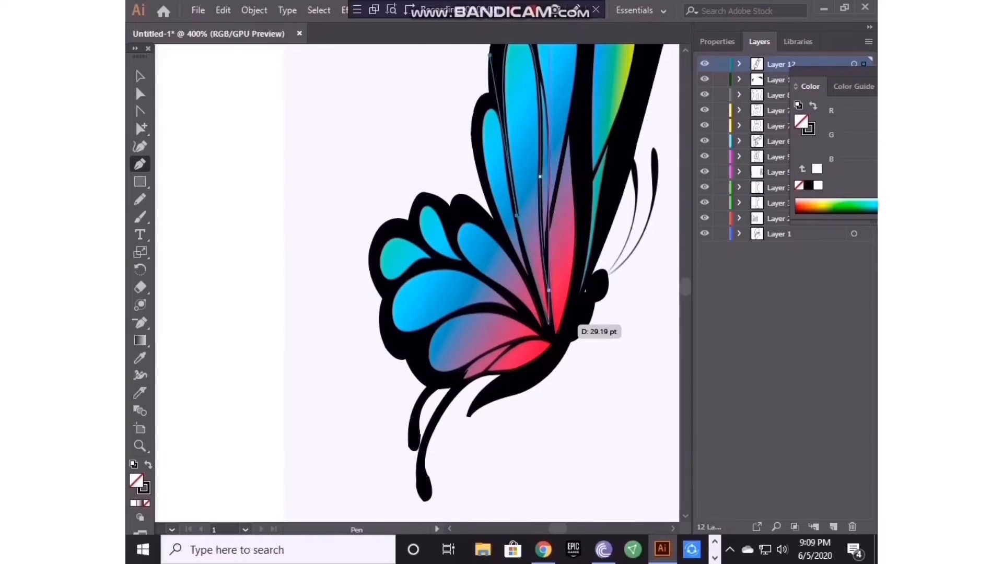
{"action": "left_click", "coordinate": [549, 325]}
{"action": "left_click", "coordinate": [554, 340]}
Step: Trace the small pink cells along the lower wing's underside and begin the purple-pink cell above them
{"action": "left_click", "coordinate": [551, 346]}
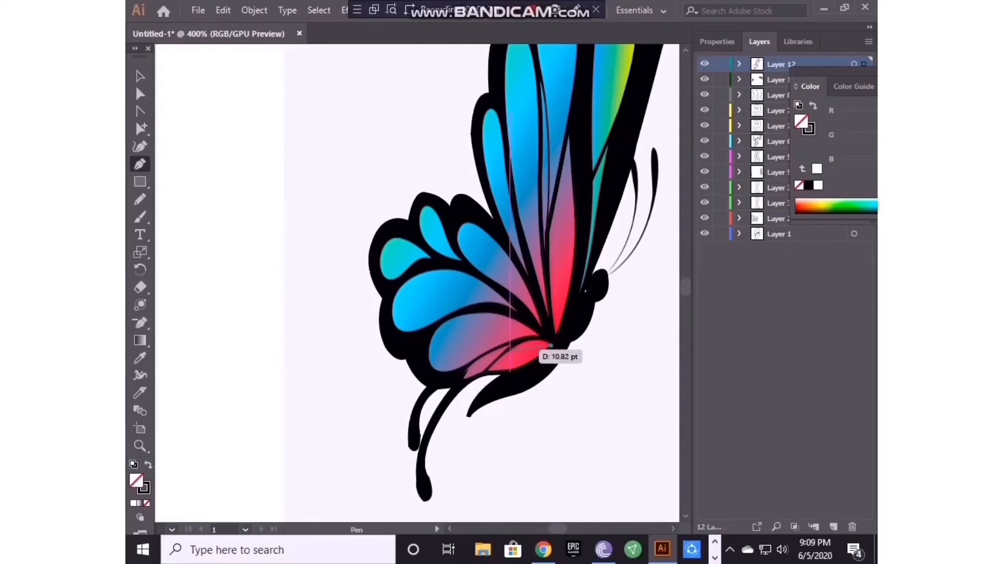
{"action": "left_click_drag", "start_coordinate": [483, 375], "coordinate": [434, 427]}
{"action": "left_click", "coordinate": [483, 374]}
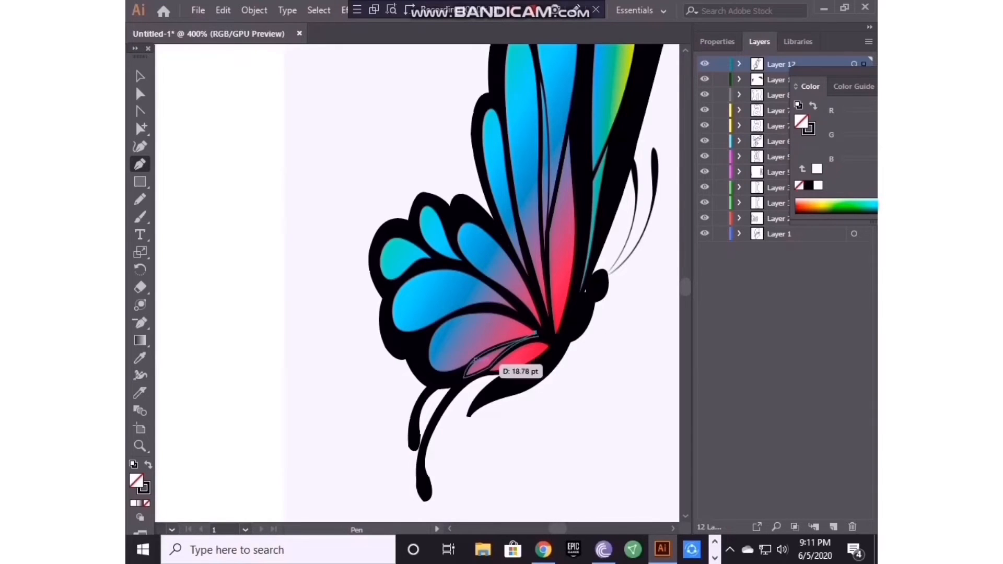
{"action": "left_click_drag", "start_coordinate": [476, 358], "coordinate": [468, 265]}
{"action": "left_click_drag", "start_coordinate": [538, 377], "coordinate": [575, 376]}
Step: Trace the lower wing's large blue cell around its rounded outer end and back to its inner tip
{"action": "key", "text": "v"}
{"action": "left_click_drag", "start_coordinate": [435, 321], "coordinate": [378, 362]}
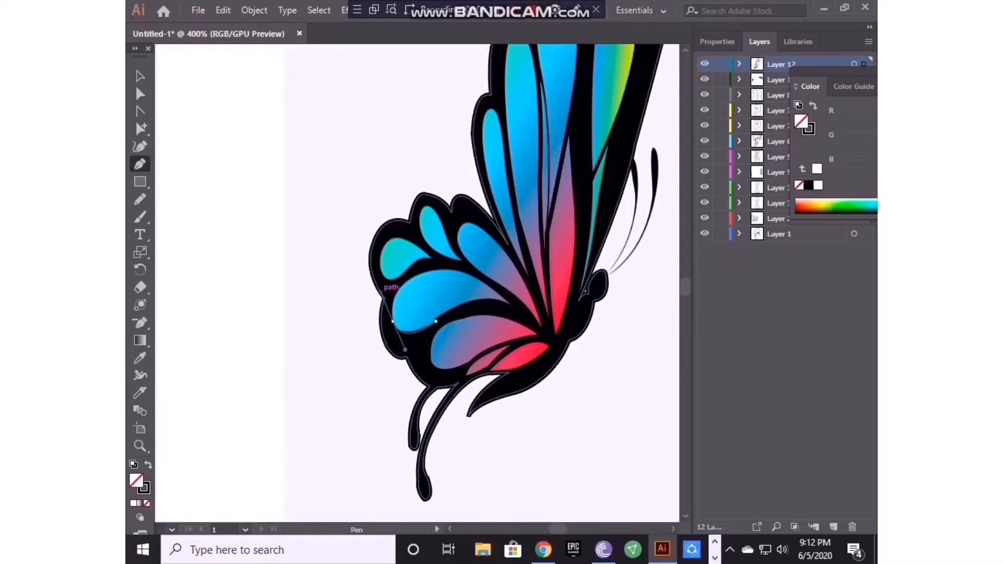
{"action": "left_click_drag", "start_coordinate": [429, 272], "coordinate": [481, 262]}
{"action": "left_click_drag", "start_coordinate": [517, 313], "coordinate": [563, 367]}
{"action": "key", "text": "v"}
{"action": "key", "text": "p"}
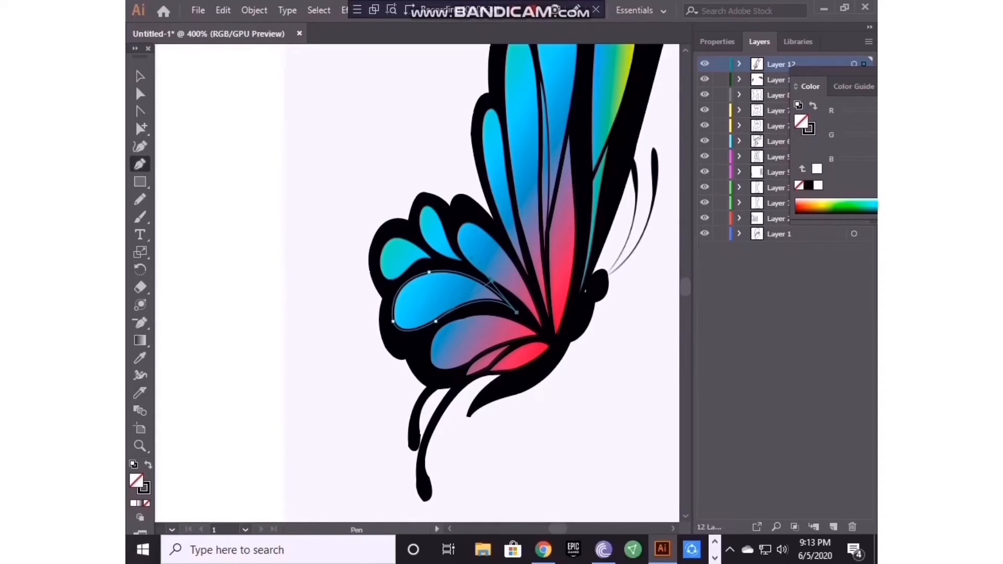
Step: Trace the lower wing's blue-pink cell below the third small lobe and undo the stray point placed outside the wing
{"action": "left_click_drag", "start_coordinate": [543, 331], "coordinate": [520, 282]}
{"action": "left_click", "coordinate": [488, 278]}
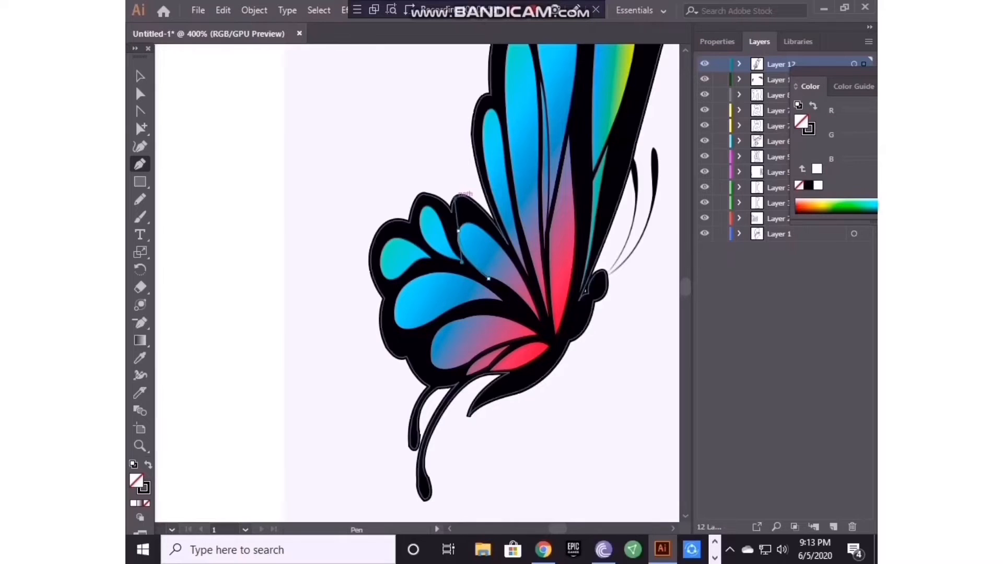
{"action": "left_click_drag", "start_coordinate": [458, 230], "coordinate": [461, 204]}
{"action": "left_click", "coordinate": [458, 231]}
{"action": "left_click_drag", "start_coordinate": [543, 331], "coordinate": [557, 366]}
{"action": "left_click", "coordinate": [562, 403]}
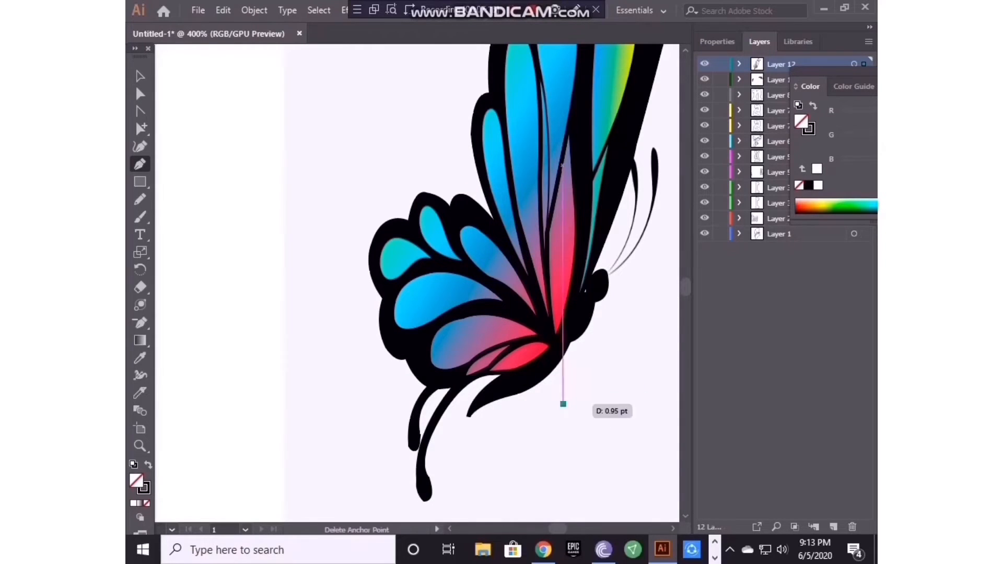
{"action": "key", "text": "ctrl+z"}
Step: Trace the upper wing's smallest narrow blue cell around its top and down to its pointed end, redoing the misplaced point
{"action": "scroll", "coordinate": [539, 262], "scroll_direction": "up", "scroll_amount": 2}
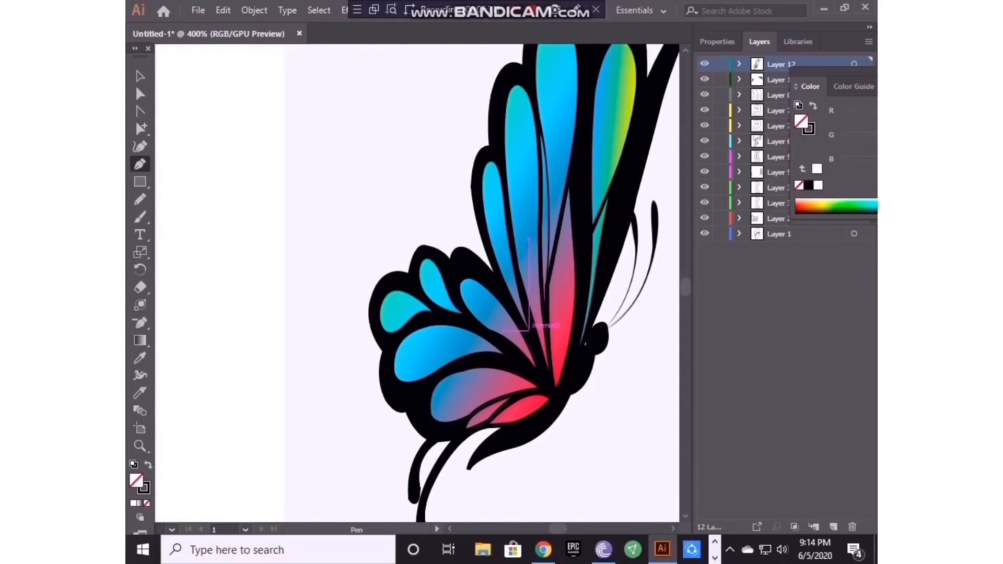
{"action": "left_click_drag", "start_coordinate": [491, 154], "coordinate": [495, 96]}
{"action": "left_click", "coordinate": [483, 167]}
{"action": "key", "text": "ctrl+z"}
{"action": "left_click_drag", "start_coordinate": [501, 187], "coordinate": [505, 226]}
{"action": "left_click_drag", "start_coordinate": [501, 187], "coordinate": [510, 189]}
{"action": "left_click_drag", "start_coordinate": [528, 332], "coordinate": [555, 392]}
{"action": "left_click", "coordinate": [140, 76]}
{"action": "left_click", "coordinate": [140, 165]}
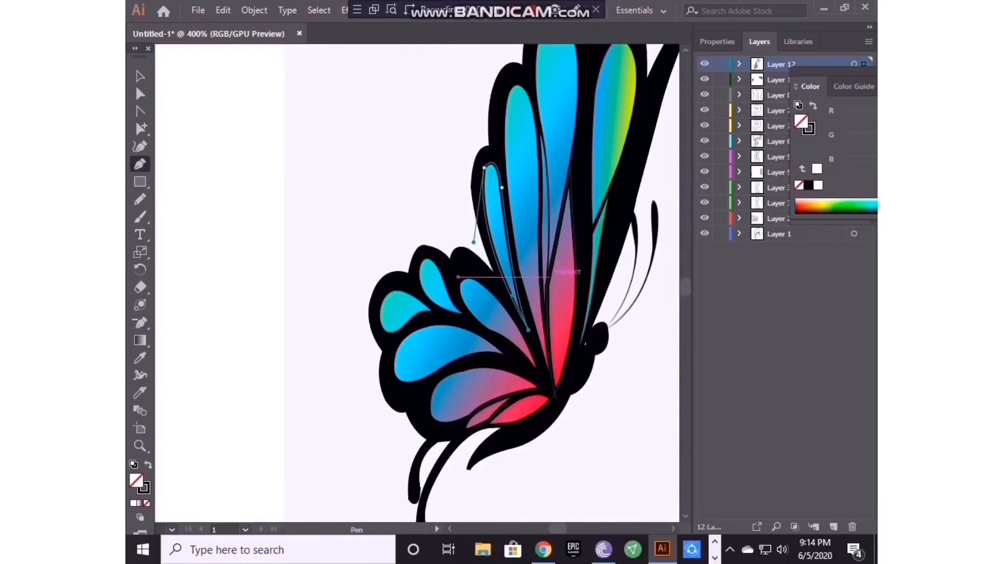
Step: Trace the upper wing's tallest blue cell up its inner side, over the rounded top and down the opposite edge
{"action": "left_click", "coordinate": [547, 286]}
{"action": "scroll", "coordinate": [569, 230], "scroll_direction": "up", "scroll_amount": 3}
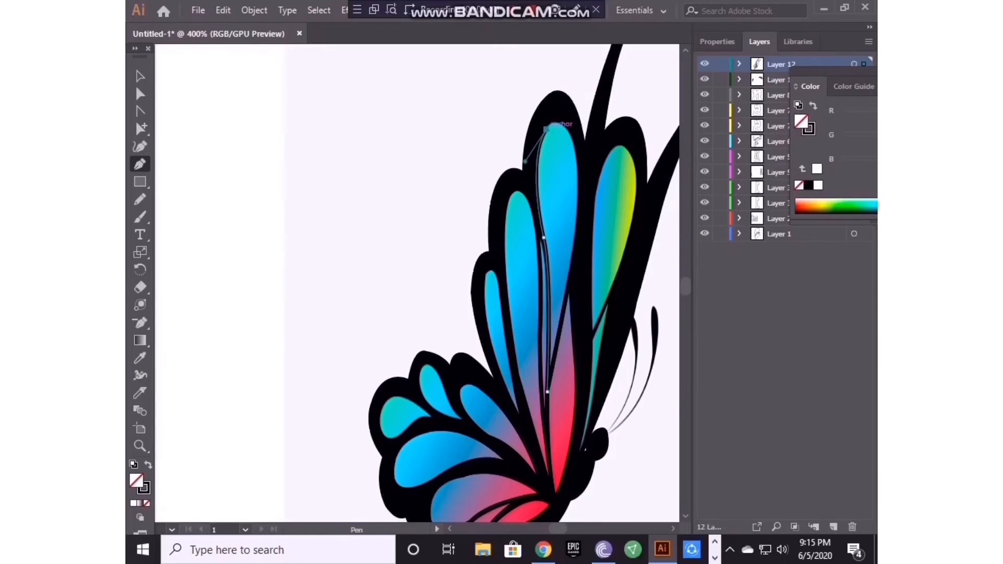
{"action": "left_click_drag", "start_coordinate": [573, 143], "coordinate": [584, 178]}
{"action": "left_click", "coordinate": [572, 142]}
{"action": "left_click_drag", "start_coordinate": [570, 273], "coordinate": [556, 368]}
{"action": "left_click", "coordinate": [140, 76]}
{"action": "scroll", "coordinate": [470, 209], "scroll_direction": "down", "scroll_amount": 1}
{"action": "left_click", "coordinate": [140, 164]}
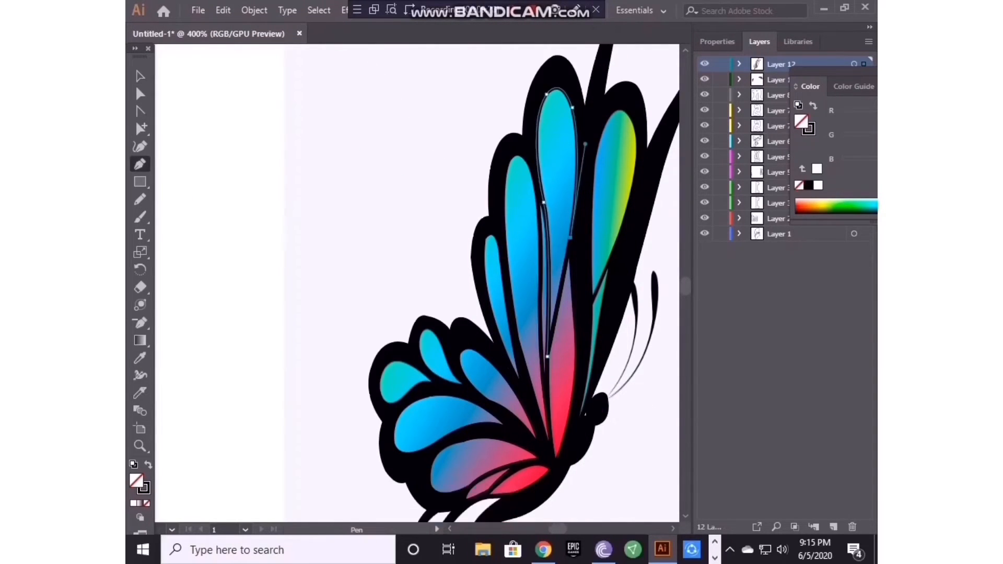
Step: Trace the thin green sliver between the butterfly's head and the yellow-green cell as a closed shape
{"action": "left_click", "coordinate": [578, 424]}
{"action": "left_click", "coordinate": [594, 357]}
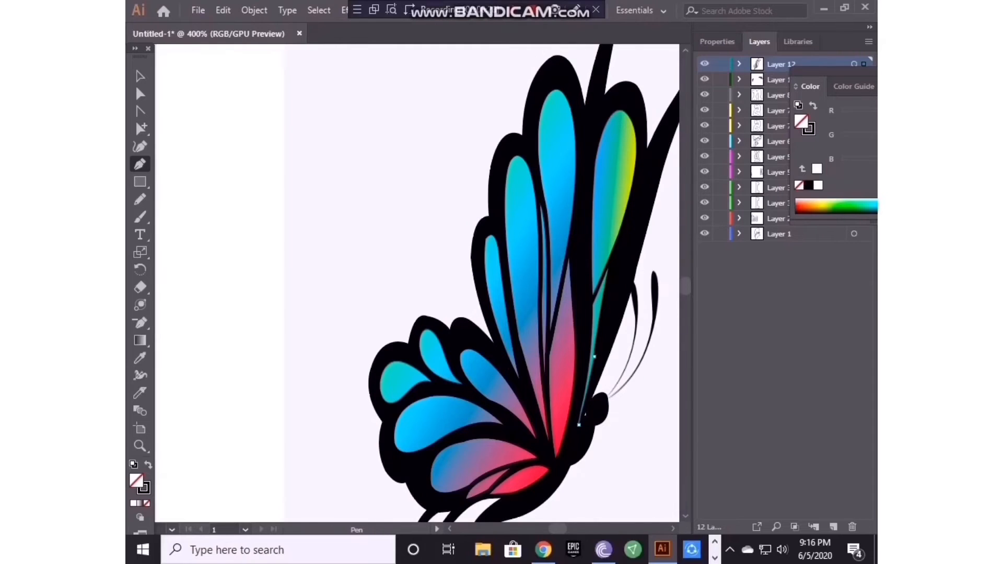
{"action": "left_click", "coordinate": [593, 299]}
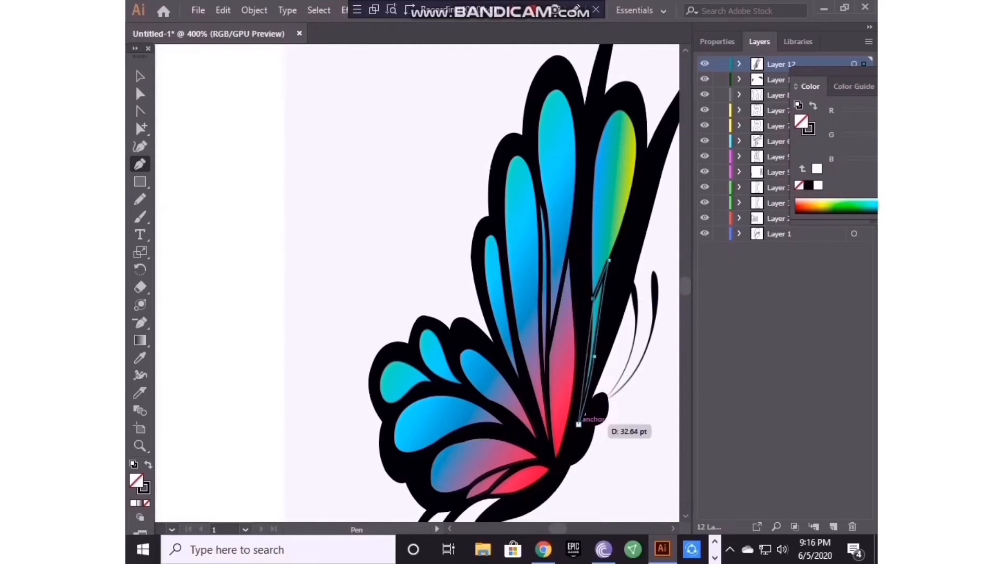
{"action": "left_click_drag", "start_coordinate": [578, 425], "coordinate": [563, 477]}
{"action": "left_click", "coordinate": [140, 76]}
{"action": "left_click", "coordinate": [140, 164]}
Step: Add two new layers, make the lower of them active and lock the layer directly beneath it
{"action": "left_click", "coordinate": [608, 259]}
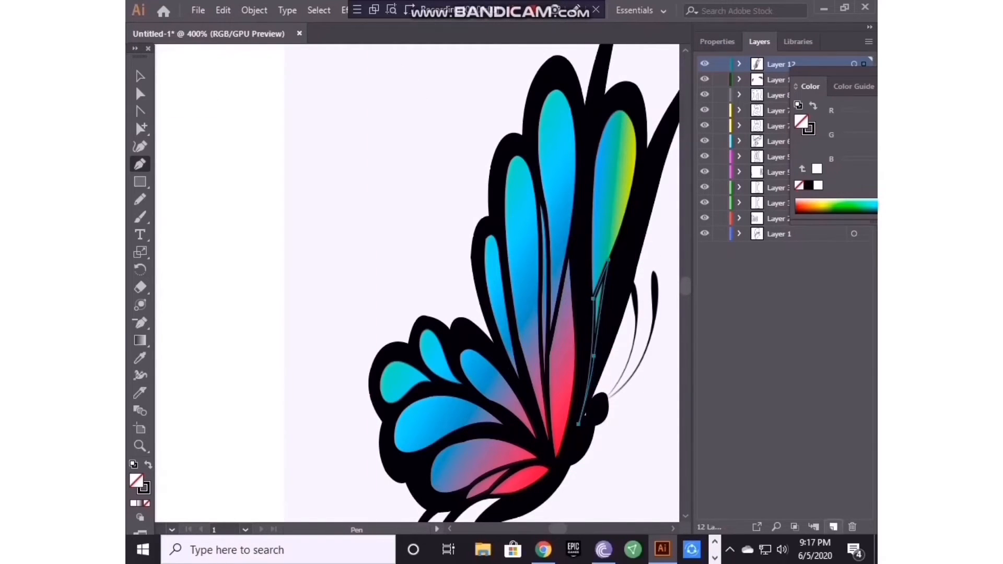
{"action": "left_click", "coordinate": [833, 527]}
{"action": "left_click", "coordinate": [833, 527]}
{"action": "left_click", "coordinate": [778, 95]}
{"action": "left_click", "coordinate": [779, 80]}
{"action": "left_click", "coordinate": [721, 95]}
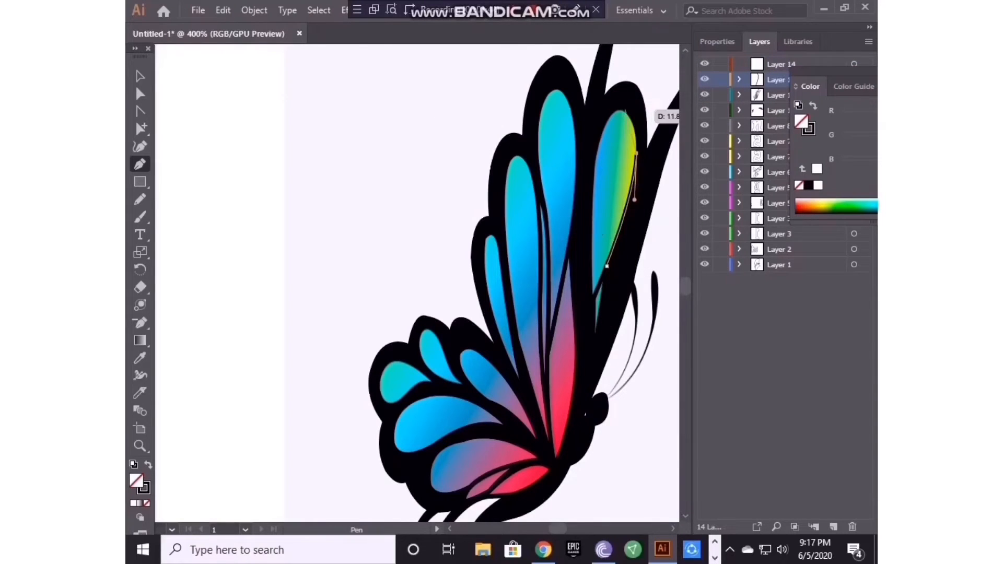
Step: Trace the upper wing's yellow-green cell down its long inner edge to the pointed lower end
{"action": "left_click_drag", "start_coordinate": [594, 178], "coordinate": [597, 274]}
{"action": "left_click", "coordinate": [594, 178]}
{"action": "scroll", "coordinate": [595, 188], "scroll_direction": "down", "scroll_amount": 3}
{"action": "scroll", "coordinate": [597, 273], "scroll_direction": "up", "scroll_amount": 6}
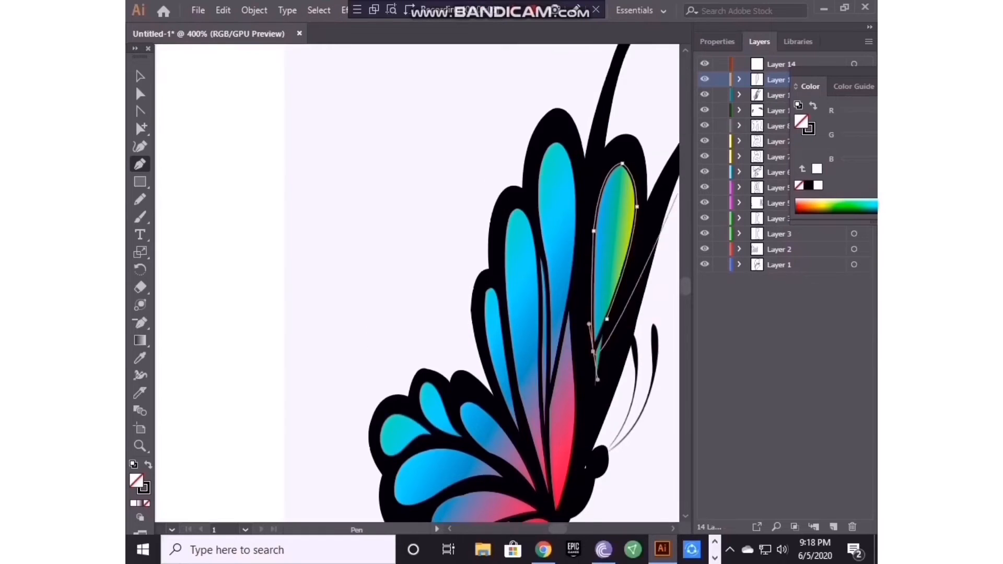
{"action": "scroll", "coordinate": [597, 273], "scroll_direction": "down", "scroll_amount": 10}
{"action": "scroll", "coordinate": [502, 114], "scroll_direction": "down", "scroll_amount": 3}
Step: Trace the small blue teardrop cell in the lower wing's second lobe
{"action": "key", "text": "ctrl+equal"}
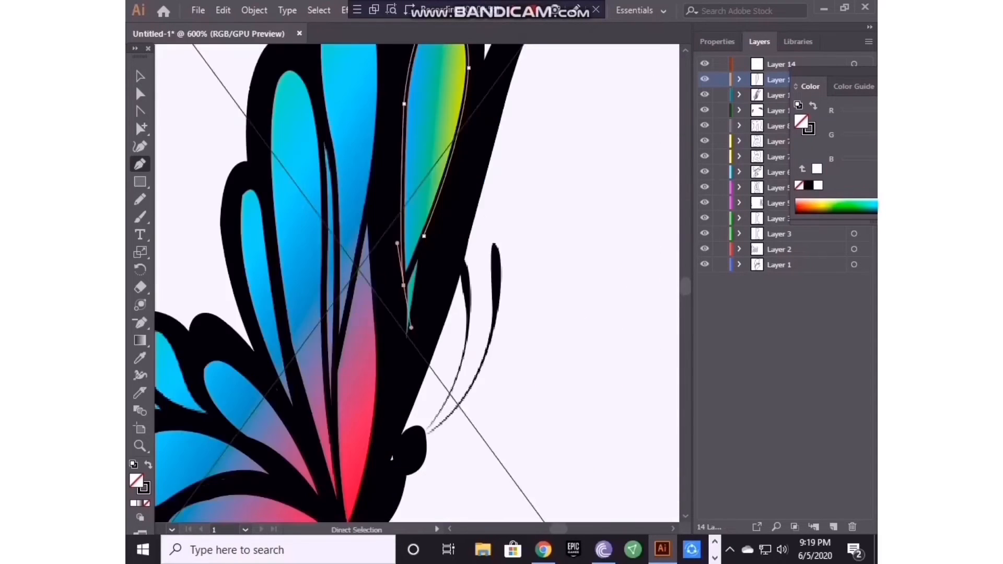
{"action": "scroll", "coordinate": [526, 322], "scroll_direction": "left", "scroll_amount": 10}
{"action": "scroll", "coordinate": [526, 322], "scroll_direction": "down", "scroll_amount": 4}
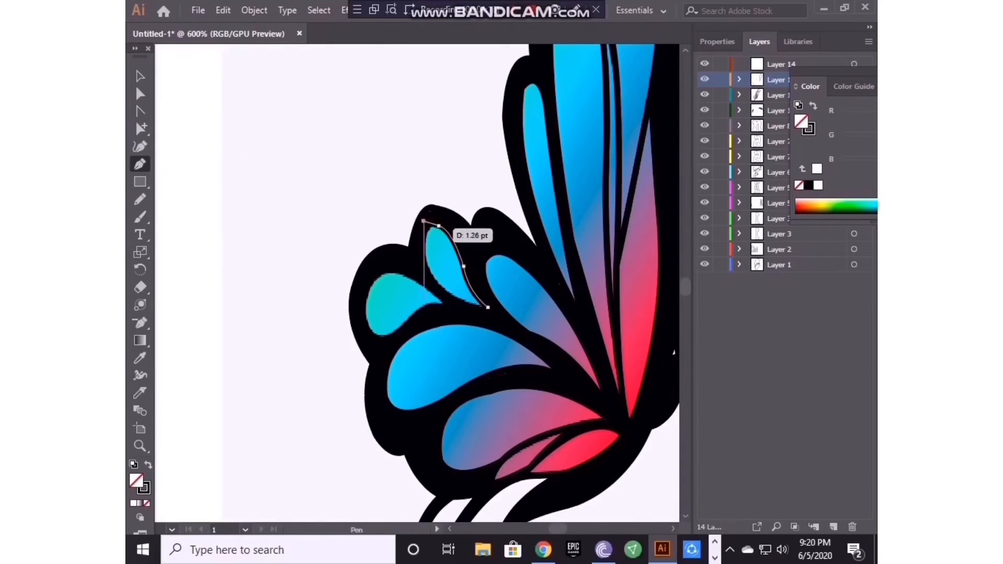
{"action": "left_click_drag", "start_coordinate": [439, 226], "coordinate": [454, 230]}
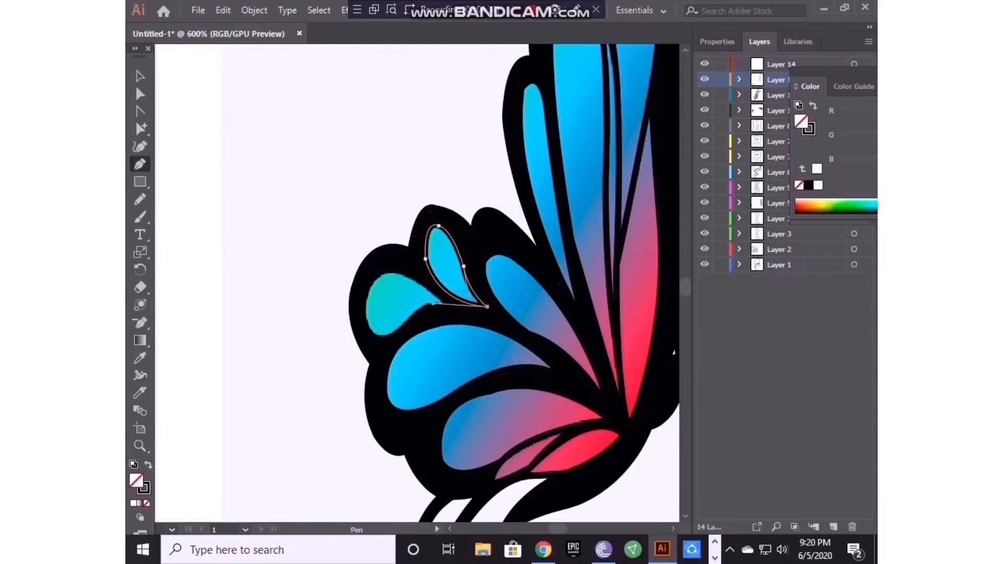
Step: Trace the teal cell in the lower wing's outermost small lobe as a closed teardrop
{"action": "left_click_drag", "start_coordinate": [418, 306], "coordinate": [443, 303]}
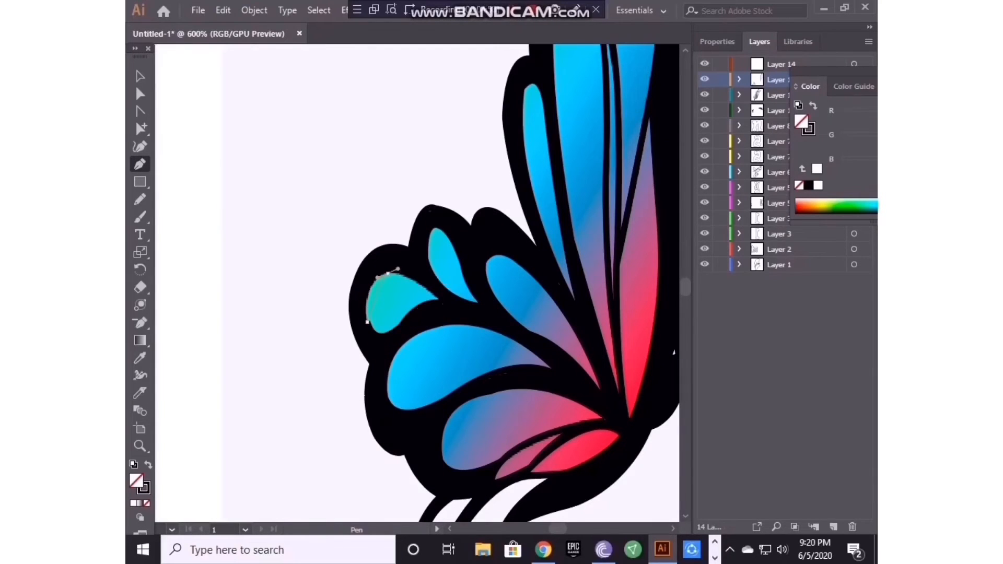
{"action": "left_click_drag", "start_coordinate": [387, 273], "coordinate": [404, 267]}
{"action": "left_click_drag", "start_coordinate": [442, 304], "coordinate": [459, 332]}
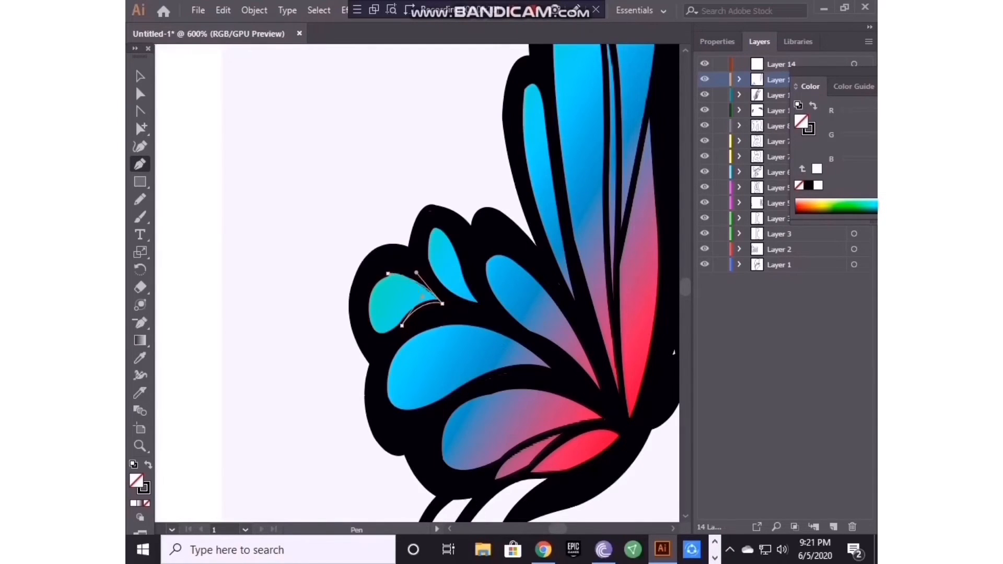
{"action": "left_click_drag", "start_coordinate": [369, 308], "coordinate": [367, 277]}
{"action": "left_click", "coordinate": [388, 273]}
Step: Trace the butterfly's inner antenna from the head up around its tip and back, finishing the path
{"action": "scroll", "coordinate": [395, 275], "scroll_direction": "down", "scroll_amount": 5}
{"action": "scroll", "coordinate": [402, 278], "scroll_direction": "up", "scroll_amount": 4}
{"action": "scroll", "coordinate": [597, 300], "scroll_direction": "up", "scroll_amount": 2}
{"action": "left_click_drag", "start_coordinate": [598, 300], "coordinate": [472, 438]}
{"action": "left_click", "coordinate": [427, 444]}
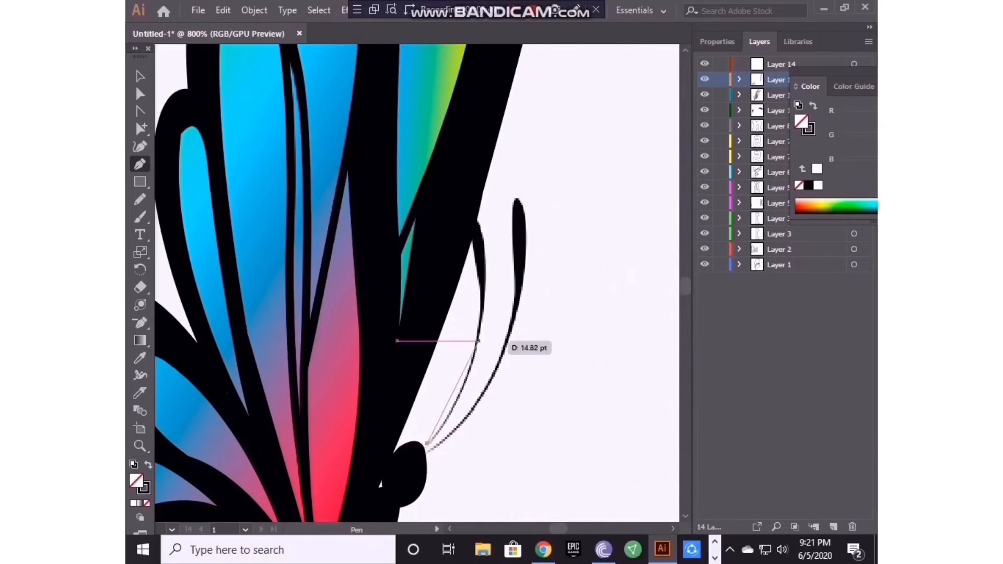
{"action": "left_click_drag", "start_coordinate": [479, 319], "coordinate": [494, 274]}
{"action": "left_click", "coordinate": [480, 319]}
{"action": "left_click", "coordinate": [472, 241]}
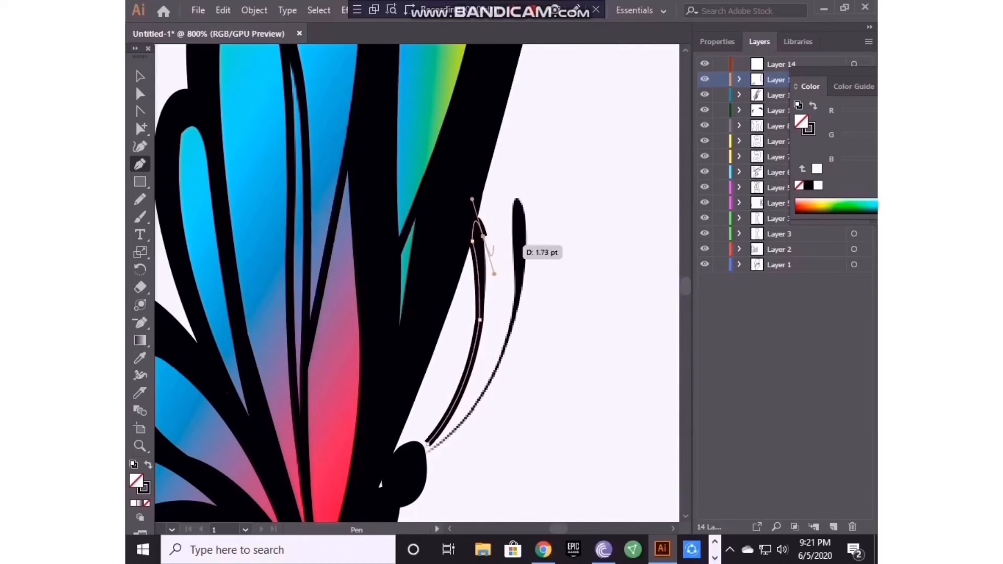
{"action": "left_click_drag", "start_coordinate": [427, 444], "coordinate": [357, 500]}
{"action": "left_click", "coordinate": [487, 439], "text": "ctrl"}
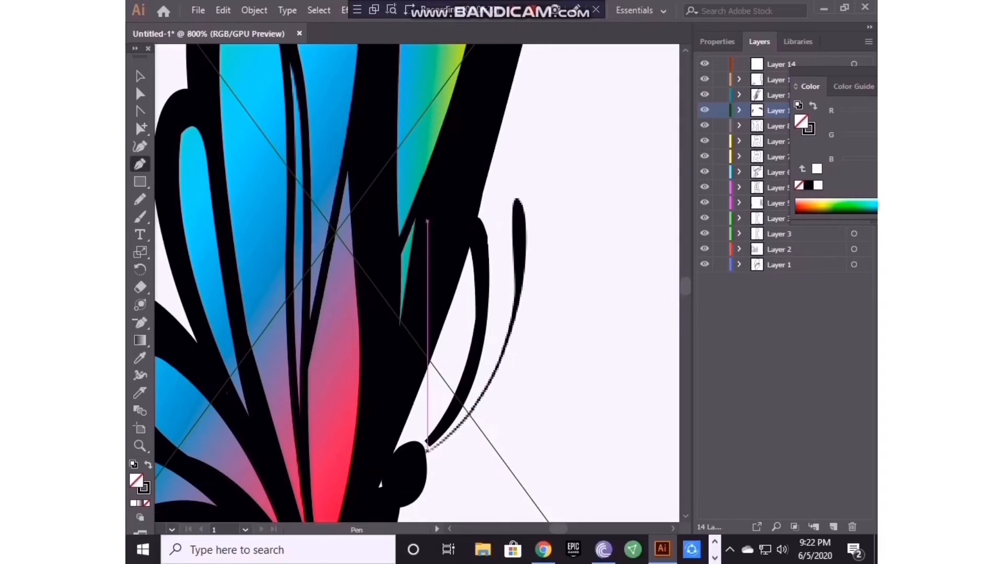
Step: Trace the butterfly's outer antenna from the head up around its rounded tip and back to the head
{"action": "left_click", "coordinate": [431, 449]}
{"action": "left_click_drag", "start_coordinate": [514, 280], "coordinate": [524, 150]}
{"action": "left_click", "coordinate": [515, 280]}
{"action": "left_click_drag", "start_coordinate": [514, 204], "coordinate": [522, 183]}
{"action": "left_click", "coordinate": [522, 184]}
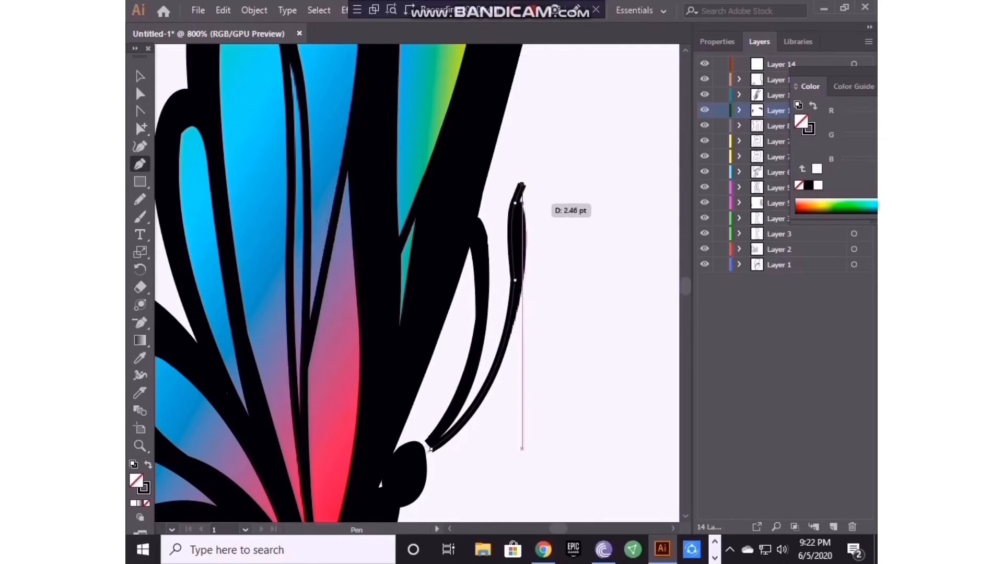
{"action": "left_click", "coordinate": [526, 221]}
{"action": "left_click_drag", "start_coordinate": [432, 449], "coordinate": [318, 473]}
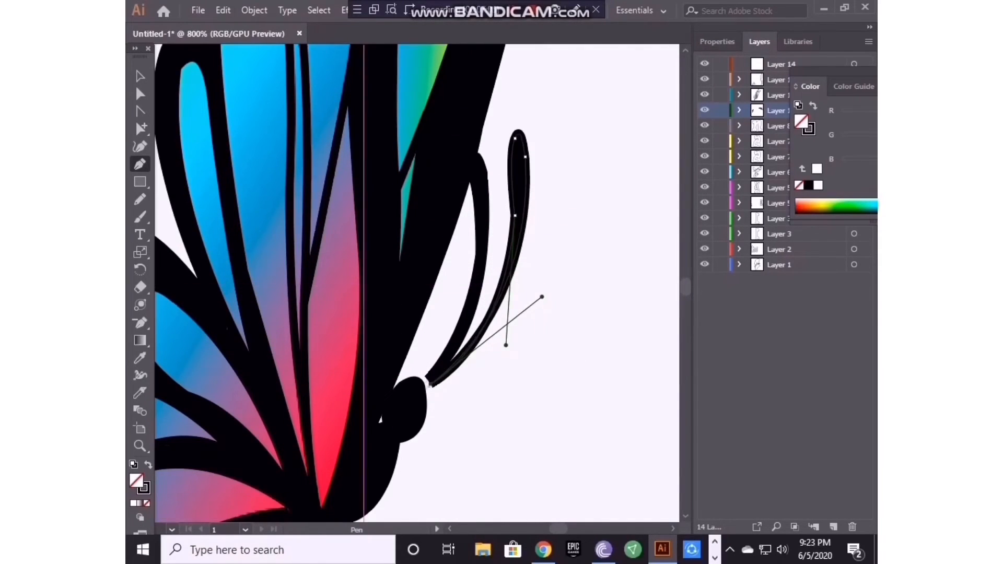
Step: Select the butterfly reference image behind the tracing and delete it
{"action": "key", "text": "v"}
{"action": "left_click", "coordinate": [523, 392]}
{"action": "key", "text": "ctrl+minus"}
{"action": "key", "text": "ctrl+minus"}
{"action": "key", "text": "ctrl+minus"}
{"action": "key", "text": "ctrl+minus"}
{"action": "key", "text": "ctrl+minus"}
{"action": "key", "text": "ctrl+minus"}
{"action": "key", "text": "Delete"}
Step: Select the whole traced butterfly, shift it slightly and deselect it
{"action": "left_click_drag", "start_coordinate": [314, 180], "coordinate": [466, 406]}
{"action": "mouse_move", "coordinate": [399, 307]}
{"action": "left_mouse_down"}
{"action": "mouse_move", "coordinate": [494, 206]}
{"action": "mouse_move", "coordinate": [543, 93]}
{"action": "mouse_move", "coordinate": [403, 294]}
{"action": "left_mouse_up"}
{"action": "key", "text": "ctrl+minus"}
{"action": "key", "text": "ctrl+minus"}
{"action": "left_click", "coordinate": [345, 361]}
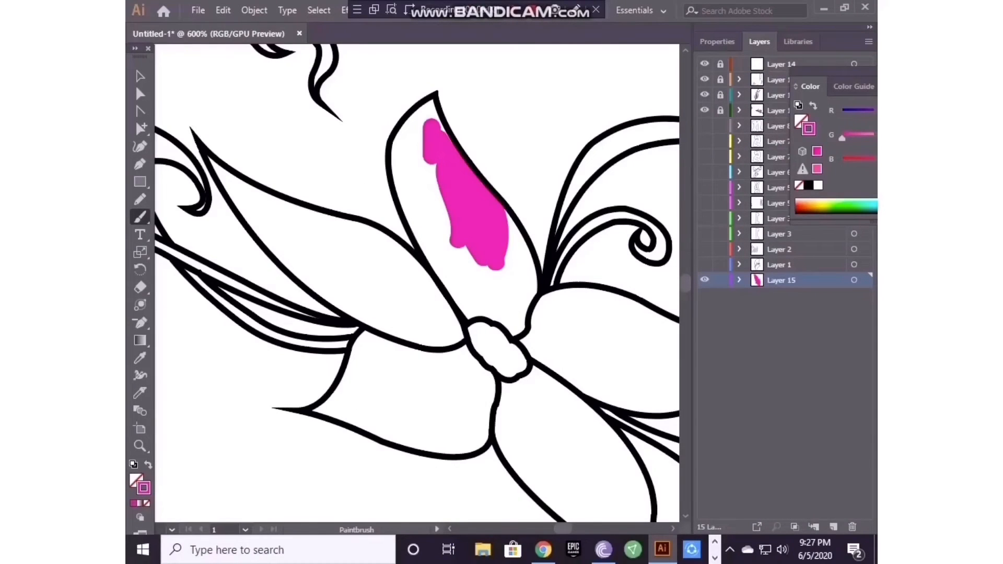
Step: Fill the flower's upper petal with magenta Paintbrush strokes on Layer 15, covering it up to the black outline
{"action": "mouse_move", "coordinate": [434, 107]}
{"action": "left_mouse_down"}
{"action": "mouse_move", "coordinate": [401, 144]}
{"action": "mouse_move", "coordinate": [418, 197]}
{"action": "left_mouse_up"}
{"action": "left_click_drag", "start_coordinate": [433, 180], "coordinate": [496, 285]}
{"action": "scroll", "coordinate": [454, 209], "scroll_direction": "down", "scroll_amount": 3}
{"action": "left_click_drag", "start_coordinate": [410, 156], "coordinate": [472, 241]}
{"action": "scroll", "coordinate": [456, 197], "scroll_direction": "down", "scroll_amount": 1}
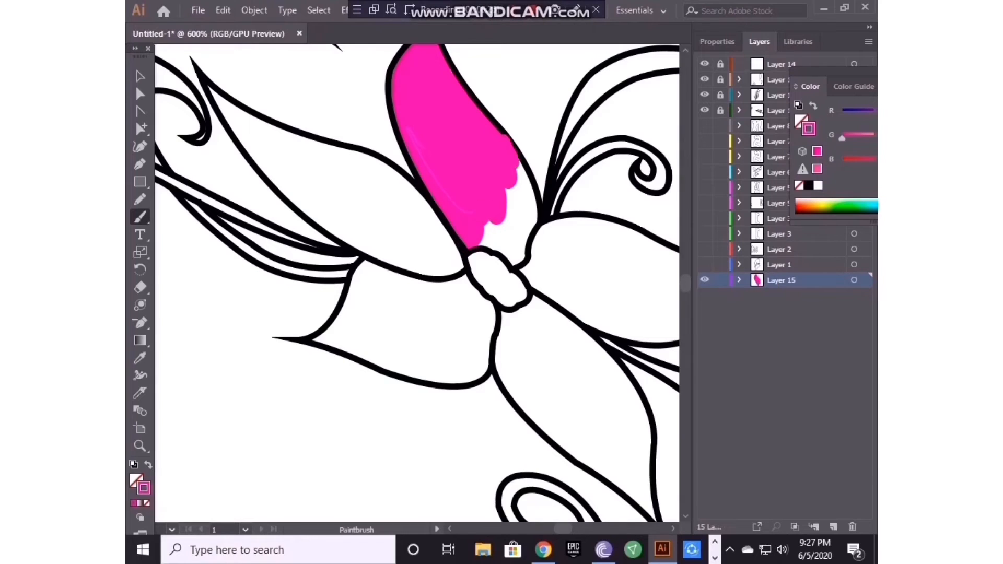
{"action": "left_click_drag", "start_coordinate": [514, 162], "coordinate": [494, 246]}
{"action": "scroll", "coordinate": [444, 127], "scroll_direction": "up", "scroll_amount": 3}
{"action": "scroll", "coordinate": [448, 225], "scroll_direction": "down", "scroll_amount": 2}
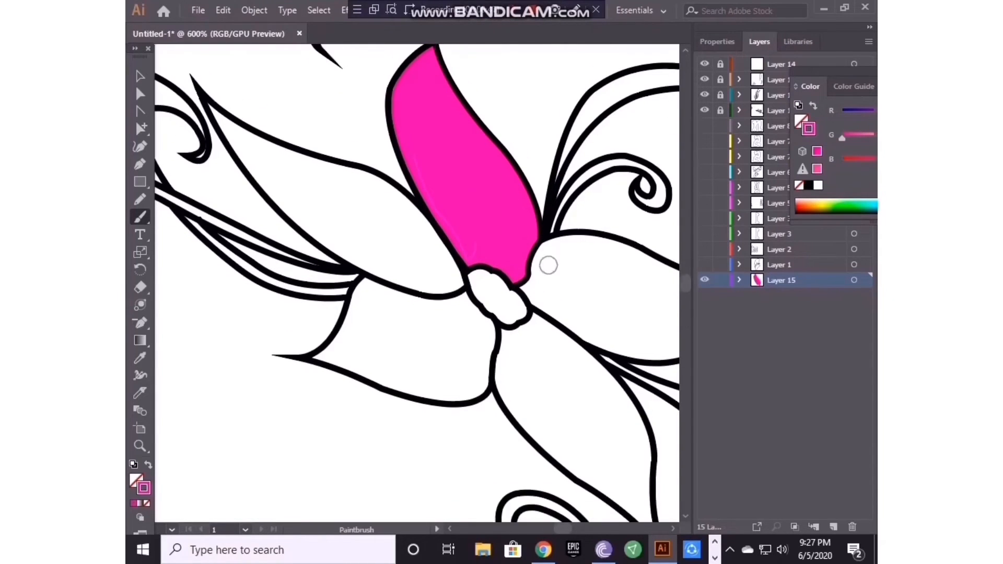
Step: Fill the flower's right petal with magenta Paintbrush strokes up to its black outline
{"action": "scroll", "coordinate": [549, 264], "scroll_direction": "right", "scroll_amount": 7}
{"action": "left_click_drag", "start_coordinate": [412, 276], "coordinate": [535, 266]}
{"action": "left_click_drag", "start_coordinate": [428, 276], "coordinate": [507, 291]}
{"action": "left_click_drag", "start_coordinate": [413, 295], "coordinate": [548, 319]}
{"action": "mouse_move", "coordinate": [428, 261]}
{"action": "left_mouse_down"}
{"action": "mouse_move", "coordinate": [580, 292]}
{"action": "mouse_move", "coordinate": [543, 314]}
{"action": "left_mouse_up"}
Step: Paint the flower's lower-right petal magenta with the Paintbrush, from the centre down towards its tip
{"action": "scroll", "coordinate": [522, 288], "scroll_direction": "down", "scroll_amount": 1}
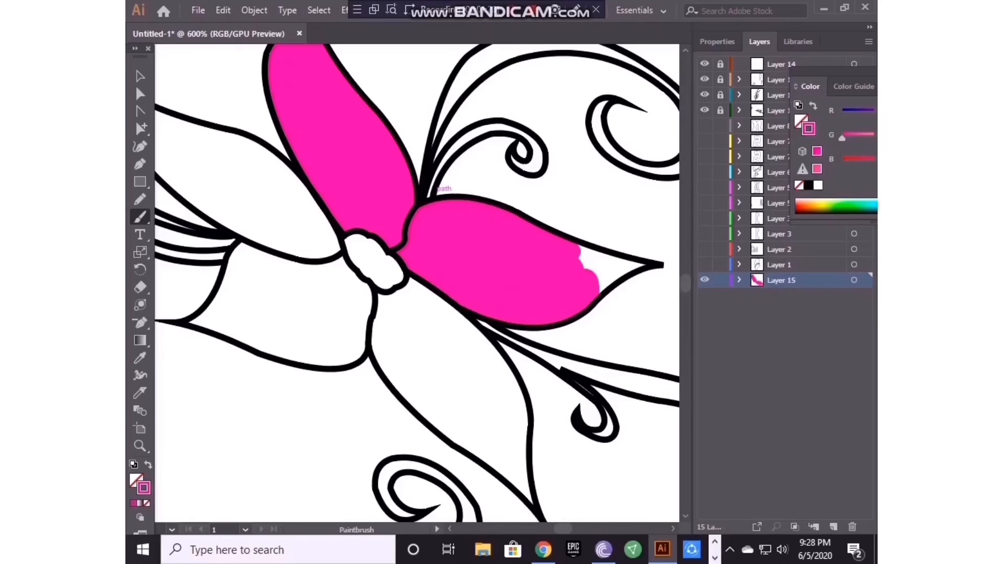
{"action": "scroll", "coordinate": [591, 246], "scroll_direction": "down", "scroll_amount": 3}
{"action": "left_click_drag", "start_coordinate": [410, 233], "coordinate": [443, 303]}
{"action": "left_click_drag", "start_coordinate": [444, 250], "coordinate": [486, 320]}
{"action": "scroll", "coordinate": [444, 262], "scroll_direction": "down", "scroll_amount": 5}
{"action": "left_click_drag", "start_coordinate": [401, 146], "coordinate": [388, 220]}
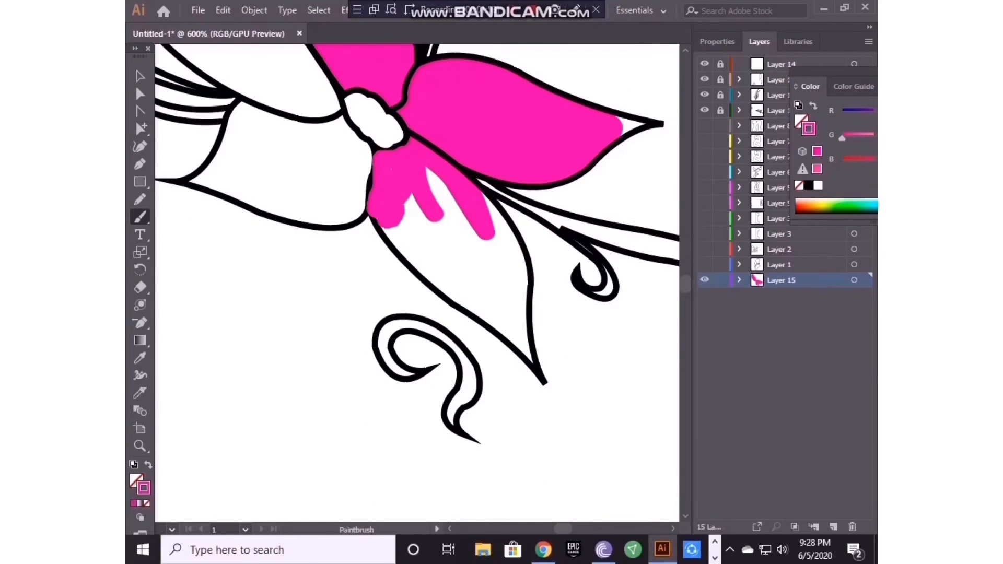
{"action": "left_click_drag", "start_coordinate": [412, 182], "coordinate": [446, 230]}
{"action": "scroll", "coordinate": [491, 177], "scroll_direction": "down", "scroll_amount": 1}
{"action": "scroll", "coordinate": [493, 173], "scroll_direction": "down", "scroll_amount": 2}
{"action": "left_click_drag", "start_coordinate": [488, 117], "coordinate": [494, 158]}
{"action": "mouse_move", "coordinate": [496, 136]}
{"action": "left_mouse_down"}
{"action": "mouse_move", "coordinate": [510, 196]}
{"action": "mouse_move", "coordinate": [457, 154]}
{"action": "mouse_move", "coordinate": [510, 141]}
{"action": "mouse_move", "coordinate": [522, 195]}
{"action": "left_mouse_up"}
{"action": "key", "text": "ctrl+z"}
{"action": "mouse_move", "coordinate": [461, 151]}
{"action": "left_mouse_down"}
{"action": "mouse_move", "coordinate": [491, 228]}
{"action": "mouse_move", "coordinate": [514, 241]}
{"action": "left_mouse_up"}
{"action": "scroll", "coordinate": [498, 180], "scroll_direction": "down", "scroll_amount": 1}
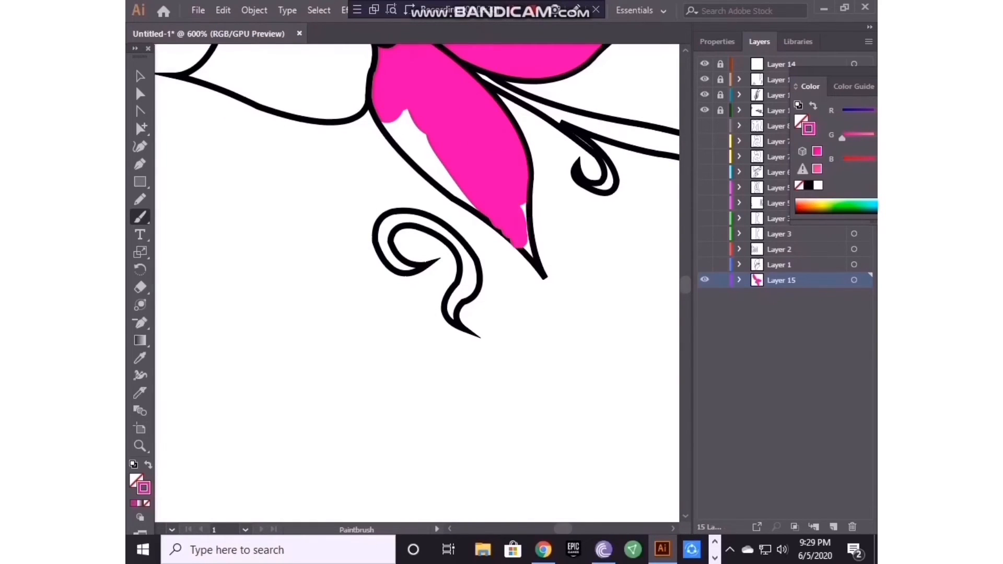
Step: Cover the flower's lower-left petal with magenta Paintbrush strokes out to its pointed corner
{"action": "scroll", "coordinate": [512, 345], "scroll_direction": "up", "scroll_amount": 12}
{"action": "scroll", "coordinate": [512, 345], "scroll_direction": "left", "scroll_amount": 11}
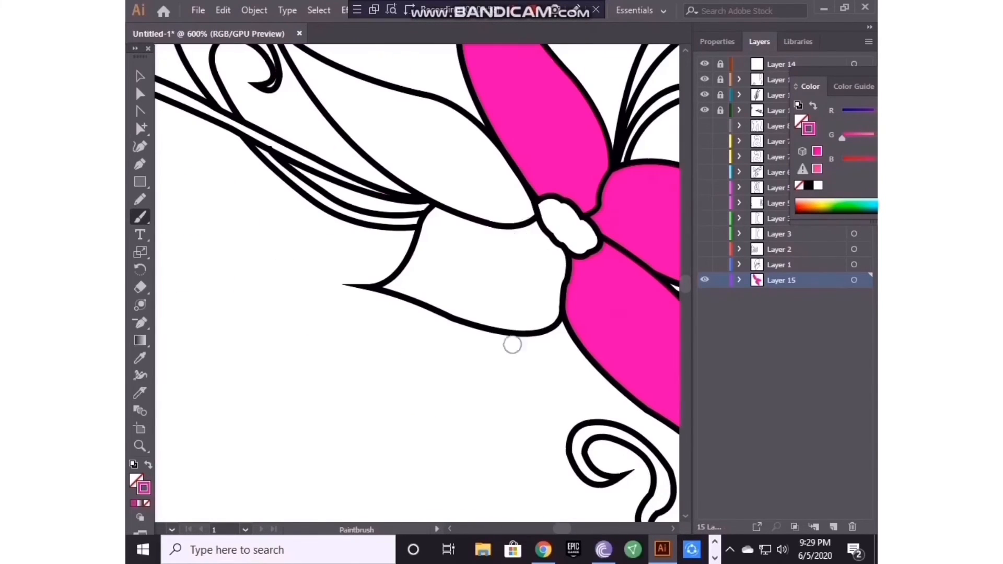
{"action": "left_click_drag", "start_coordinate": [548, 257], "coordinate": [555, 312]}
{"action": "mouse_move", "coordinate": [548, 318]}
{"action": "left_mouse_down"}
{"action": "mouse_move", "coordinate": [483, 315]}
{"action": "mouse_move", "coordinate": [454, 273]}
{"action": "mouse_move", "coordinate": [506, 285]}
{"action": "left_mouse_up"}
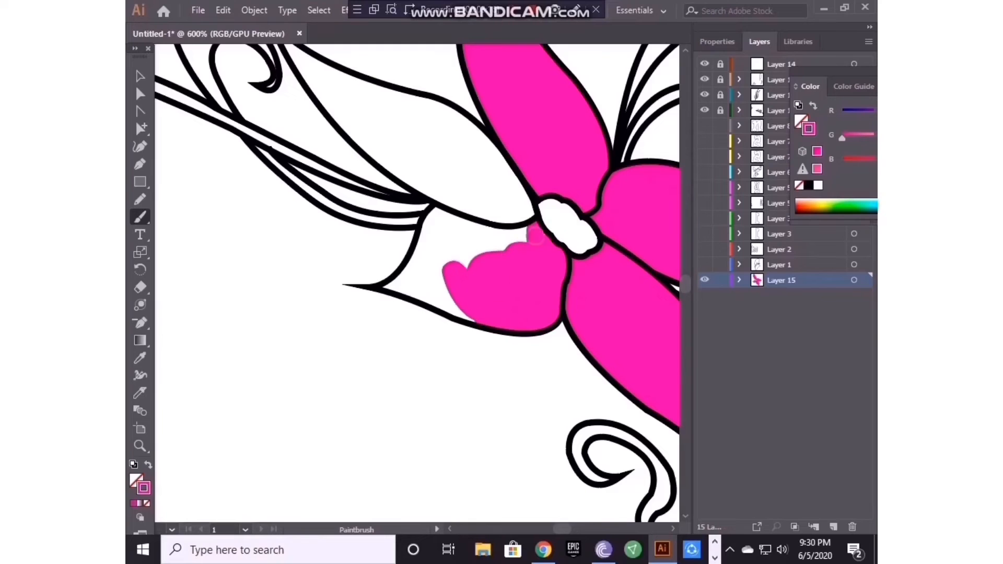
{"action": "left_click_drag", "start_coordinate": [532, 237], "coordinate": [436, 217]}
{"action": "mouse_move", "coordinate": [512, 214]}
{"action": "left_mouse_down"}
{"action": "mouse_move", "coordinate": [483, 209]}
{"action": "mouse_move", "coordinate": [483, 164]}
{"action": "left_mouse_up"}
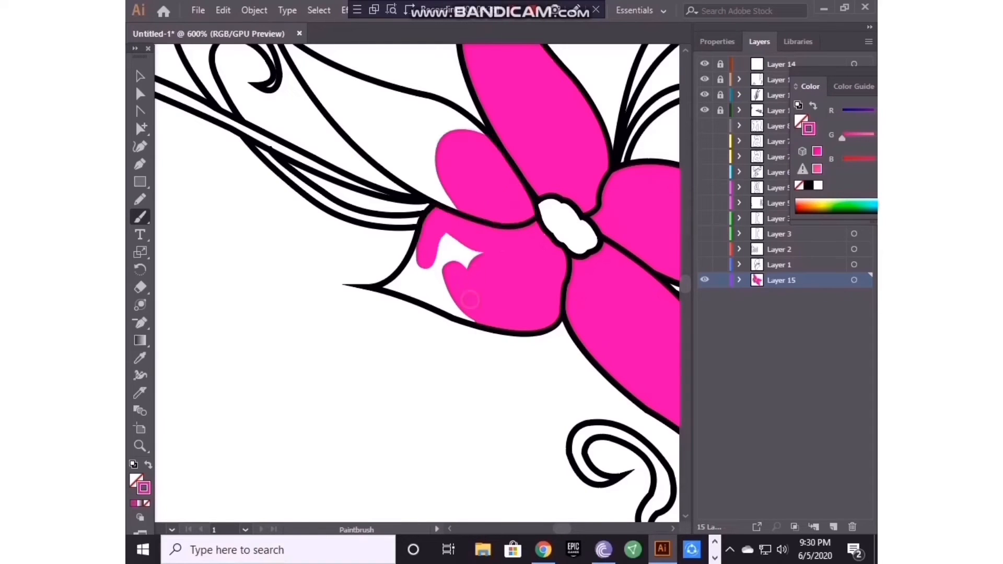
{"action": "left_click_drag", "start_coordinate": [395, 285], "coordinate": [414, 290]}
Step: Fill the flower's upper-left petal with magenta Paintbrush strokes from the base towards its narrow tip
{"action": "scroll", "coordinate": [497, 219], "scroll_direction": "up", "scroll_amount": 8}
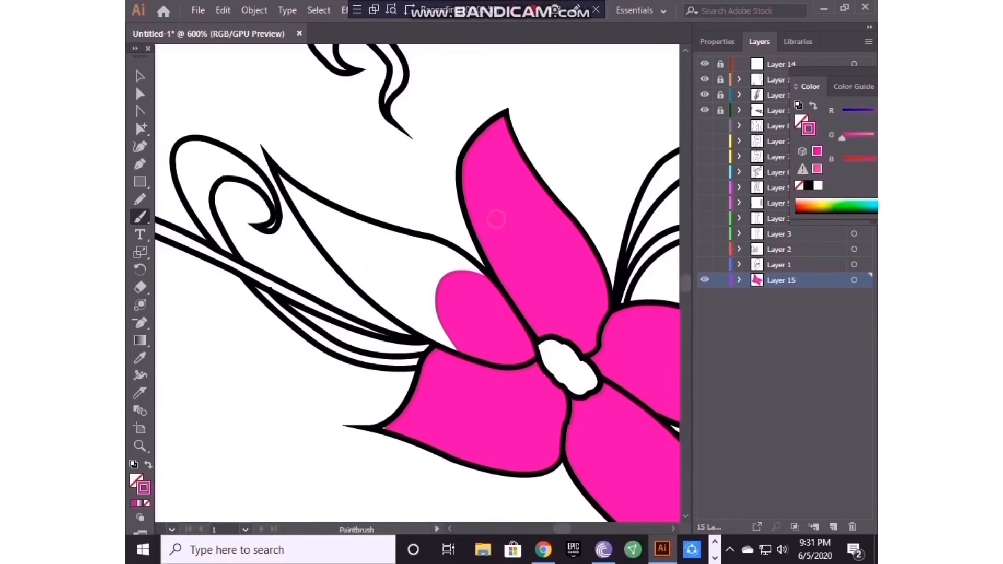
{"action": "left_click_drag", "start_coordinate": [341, 234], "coordinate": [432, 305]}
{"action": "left_click_drag", "start_coordinate": [436, 270], "coordinate": [398, 242]}
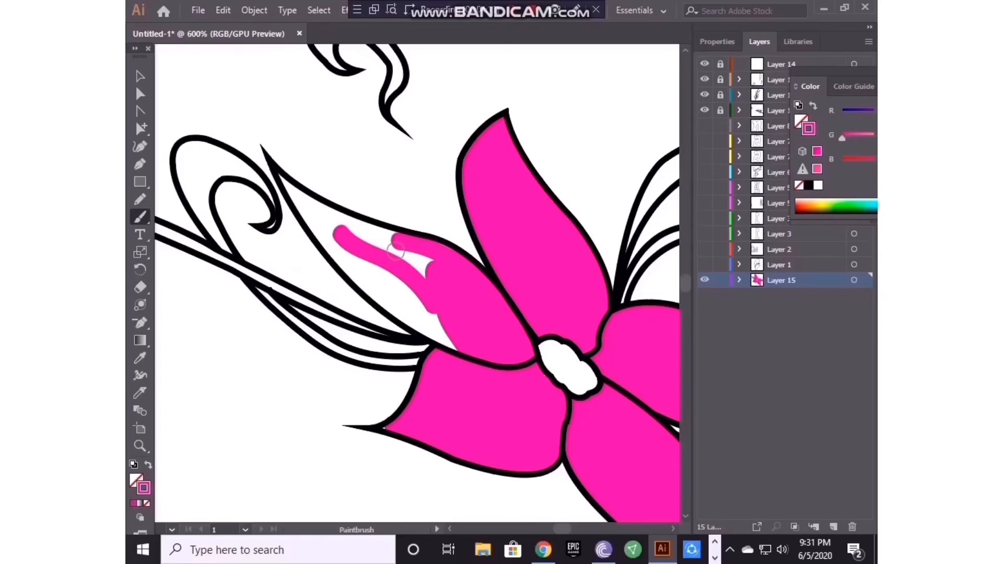
{"action": "left_click_drag", "start_coordinate": [395, 239], "coordinate": [347, 228]}
{"action": "scroll", "coordinate": [376, 251], "scroll_direction": "down", "scroll_amount": 2}
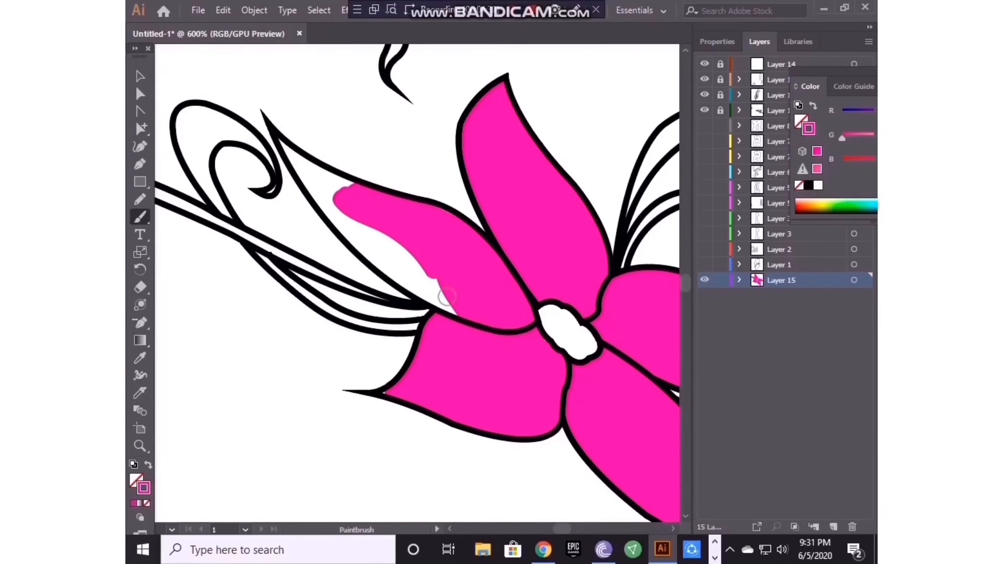
{"action": "left_click_drag", "start_coordinate": [451, 309], "coordinate": [339, 213]}
{"action": "scroll", "coordinate": [355, 245], "scroll_direction": "up", "scroll_amount": 2}
{"action": "left_click_drag", "start_coordinate": [377, 280], "coordinate": [299, 197]}
Step: Reduce the Paintbrush's Edit Selected Paths distance to 2 pixels
{"action": "double_click", "coordinate": [140, 218]}
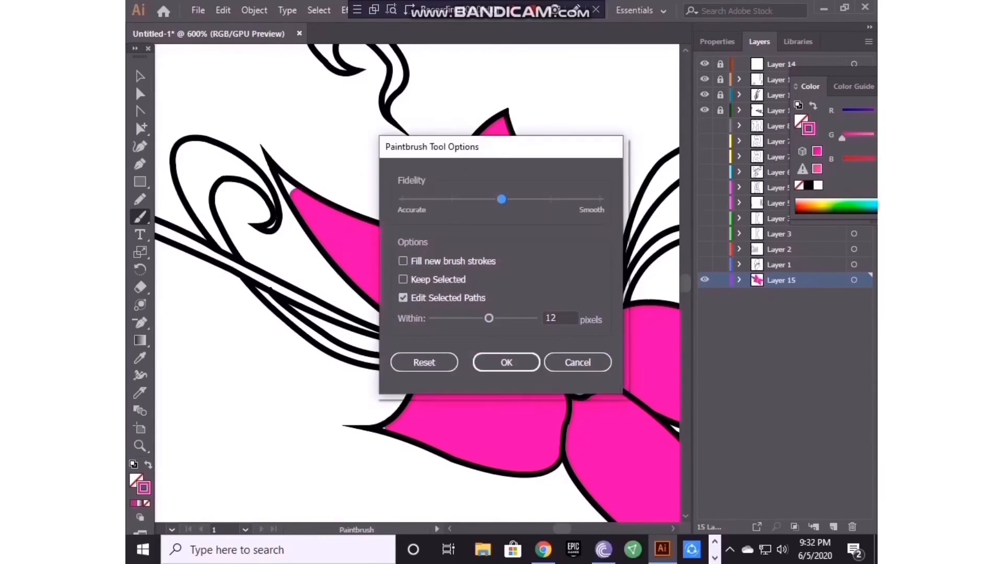
{"action": "left_click", "coordinate": [505, 361]}
{"action": "left_click_drag", "start_coordinate": [489, 318], "coordinate": [449, 318]}
{"action": "double_click", "coordinate": [140, 219]}
{"action": "left_click", "coordinate": [506, 362]}
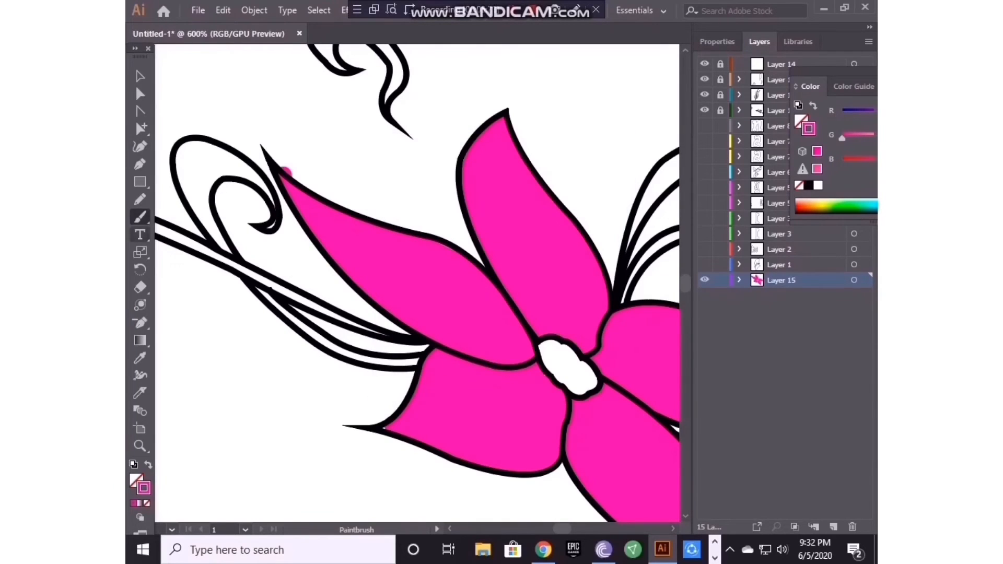
{"action": "double_click", "coordinate": [140, 217]}
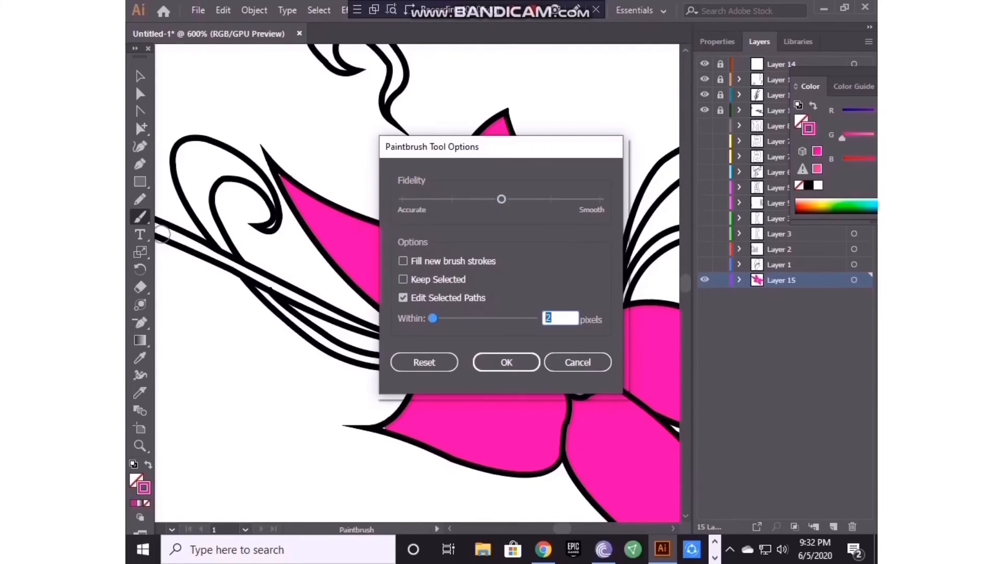
{"action": "left_click", "coordinate": [505, 361]}
Step: Switch to the Blob Brush and set its size to 3 pt
{"action": "right_click", "coordinate": [140, 217]}
{"action": "left_click", "coordinate": [209, 236]}
{"action": "double_click", "coordinate": [140, 217]}
{"action": "left_click_drag", "start_coordinate": [376, 329], "coordinate": [371, 329]}
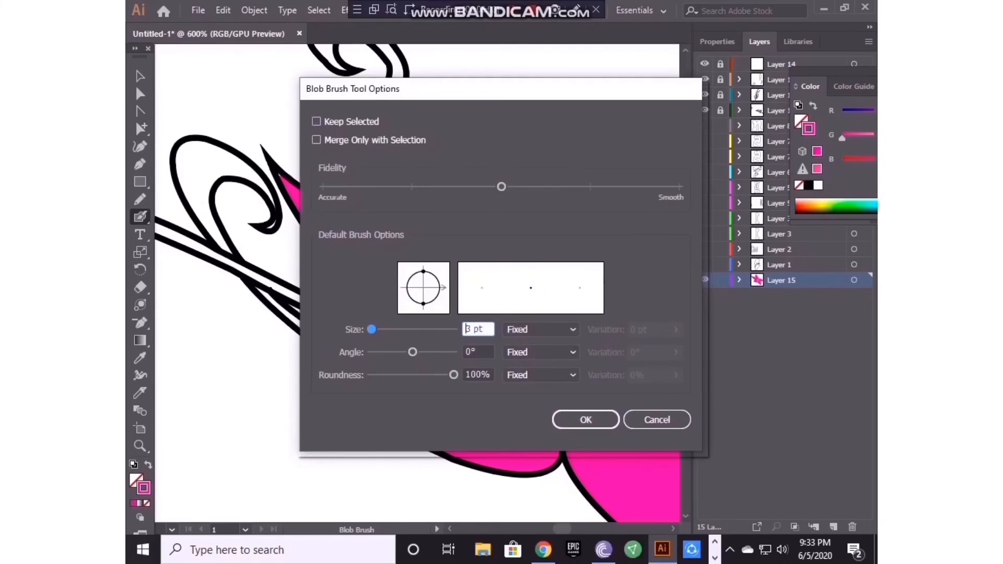
{"action": "left_click", "coordinate": [585, 419]}
Step: Reduce the Blob Brush size to 1 pt for detail work at the upper-left petal's tip
{"action": "left_click", "coordinate": [140, 288]}
{"action": "key", "text": "ctrl+equal"}
{"action": "key", "text": "ctrl+equal"}
{"action": "key", "text": "ctrl+equal"}
{"action": "key", "text": "ctrl+equal"}
{"action": "key", "text": "ctrl+equal"}
{"action": "scroll", "coordinate": [354, 223], "scroll_direction": "up", "scroll_amount": 8}
{"action": "double_click", "coordinate": [140, 217]}
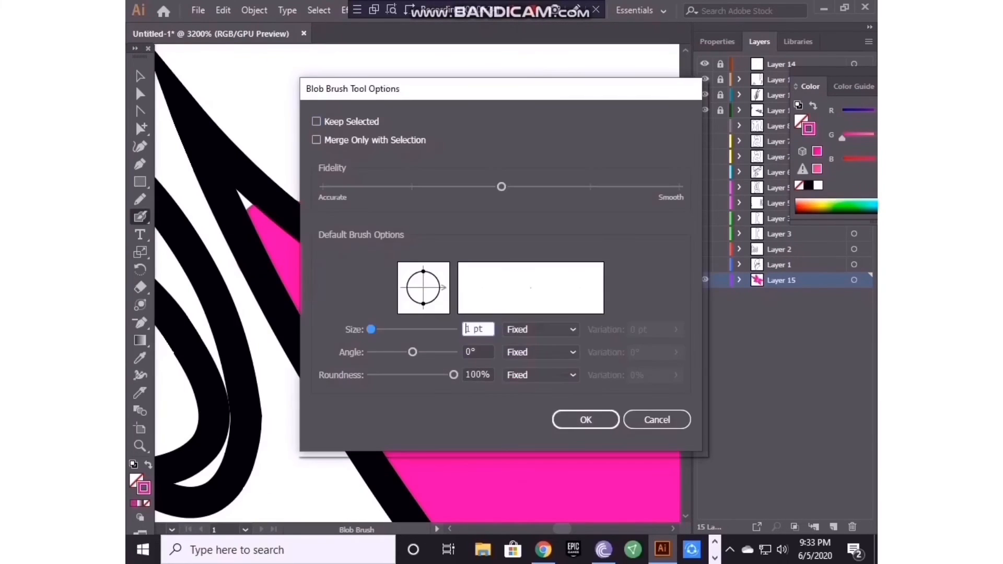
{"action": "left_click", "coordinate": [585, 419]}
Step: Fill the white gap at the upper-left petal's tip with magenta, undoing the stray marks
{"action": "left_click", "coordinate": [241, 213]}
{"action": "left_click", "coordinate": [140, 287]}
{"action": "key", "text": "ctrl+z"}
{"action": "key", "text": "ctrl+z"}
{"action": "left_click", "coordinate": [140, 217]}
{"action": "left_click_drag", "start_coordinate": [269, 241], "coordinate": [251, 215]}
Step: Touch up the pointed corner of the lower-left petal with magenta and undo the last change there
{"action": "scroll", "coordinate": [269, 241], "scroll_direction": "down", "scroll_amount": 3}
{"action": "key", "text": "ctrl+minus"}
{"action": "key", "text": "ctrl+minus"}
{"action": "key", "text": "ctrl+minus"}
{"action": "key", "text": "ctrl+equal"}
{"action": "key", "text": "ctrl+equal"}
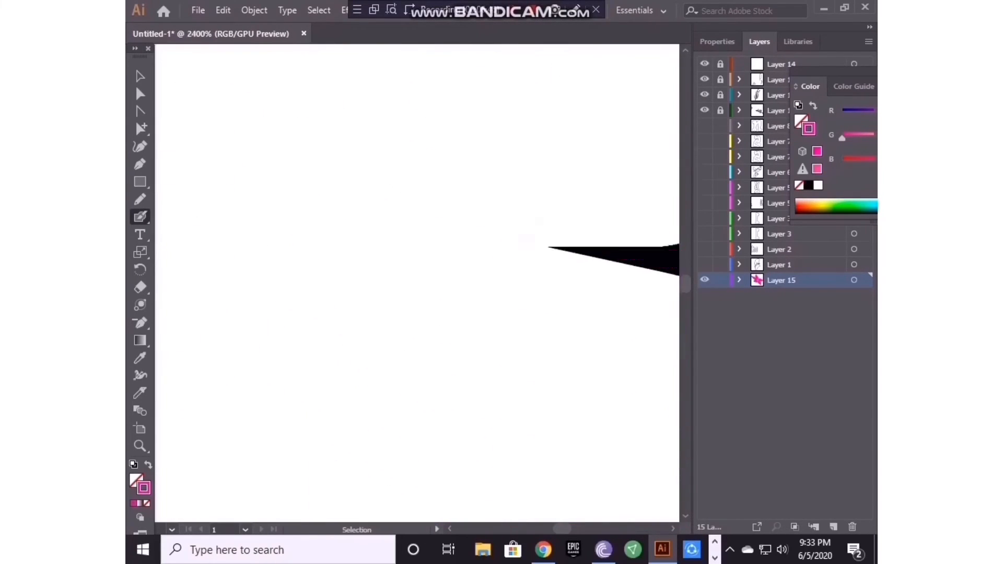
{"action": "scroll", "coordinate": [417, 282], "scroll_direction": "right", "scroll_amount": 8}
{"action": "left_click_drag", "start_coordinate": [374, 256], "coordinate": [387, 214]}
{"action": "left_click", "coordinate": [140, 287]}
{"action": "key", "text": "ctrl+z"}
Step: Cover the remaining gaps and the tip of the lower-right petal with magenta Blob Brush strokes
{"action": "key", "text": "ctrl+minus"}
{"action": "key", "text": "ctrl+minus"}
{"action": "key", "text": "ctrl+minus"}
{"action": "key", "text": "ctrl+minus"}
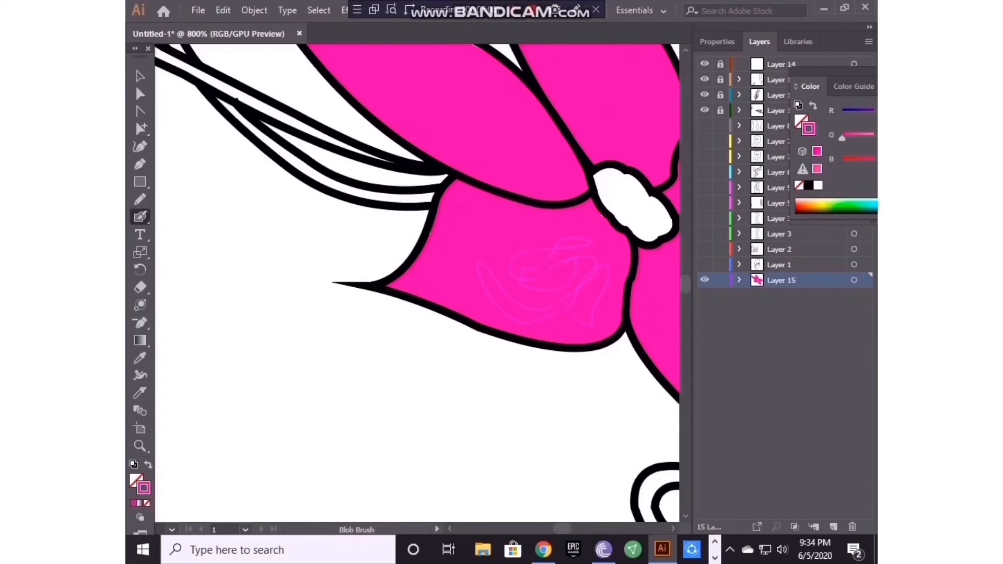
{"action": "key", "text": "ctrl+equal"}
{"action": "key", "text": "ctrl+equal"}
{"action": "left_click_drag", "start_coordinate": [645, 468], "coordinate": [343, 384]}
{"action": "left_click_drag", "start_coordinate": [671, 517], "coordinate": [397, 394]}
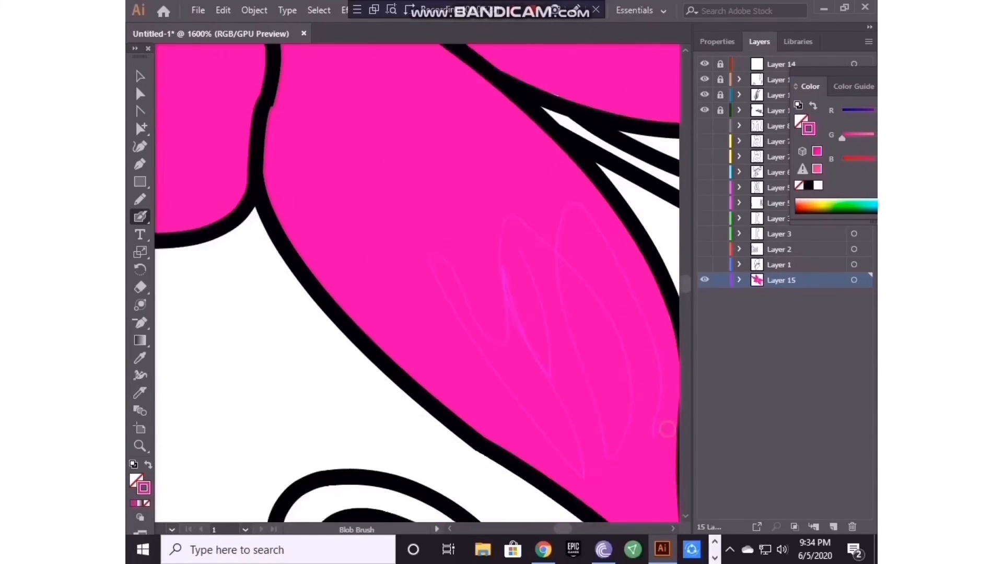
{"action": "left_click_drag", "start_coordinate": [627, 517], "coordinate": [523, 355]}
Step: Fill the unpainted tip of the right petal with magenta
{"action": "scroll", "coordinate": [573, 402], "scroll_direction": "up", "scroll_amount": 4}
{"action": "scroll", "coordinate": [618, 181], "scroll_direction": "right", "scroll_amount": 3}
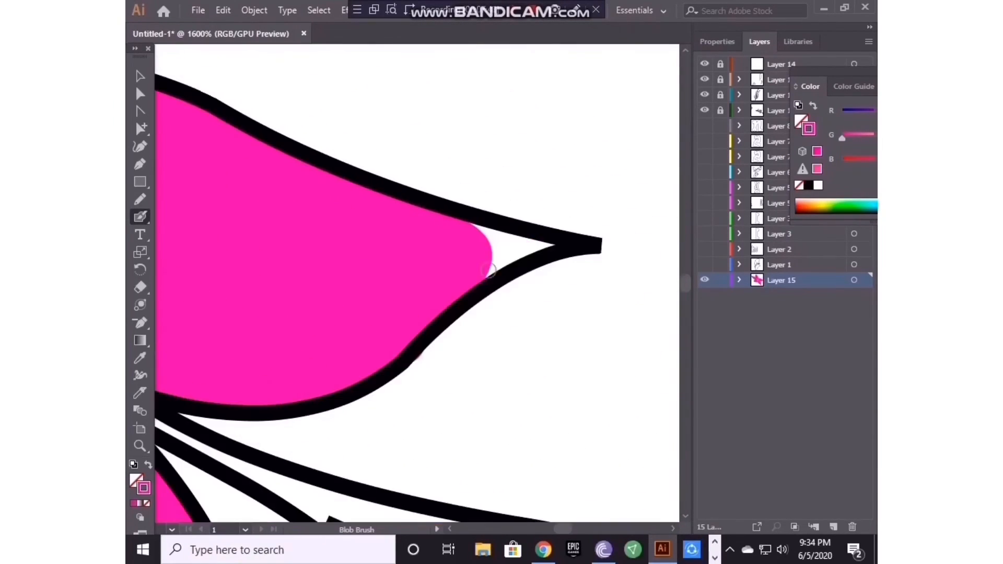
{"action": "left_click_drag", "start_coordinate": [490, 242], "coordinate": [491, 264]}
Step: Close the thin white gap along the upper petal's left edge with magenta
{"action": "key", "text": "ctrl+minus"}
{"action": "key", "text": "ctrl+minus"}
{"action": "key", "text": "ctrl+minus"}
{"action": "key", "text": "ctrl+minus"}
{"action": "key", "text": "ctrl+minus"}
{"action": "key", "text": "ctrl+equal"}
{"action": "key", "text": "ctrl+equal"}
{"action": "scroll", "coordinate": [397, 251], "scroll_direction": "up", "scroll_amount": 3}
{"action": "scroll", "coordinate": [398, 250], "scroll_direction": "left", "scroll_amount": 6}
{"action": "key", "text": "ctrl+equal"}
{"action": "key", "text": "ctrl+equal"}
{"action": "key", "text": "ctrl+equal"}
{"action": "scroll", "coordinate": [407, 425], "scroll_direction": "right", "scroll_amount": 5}
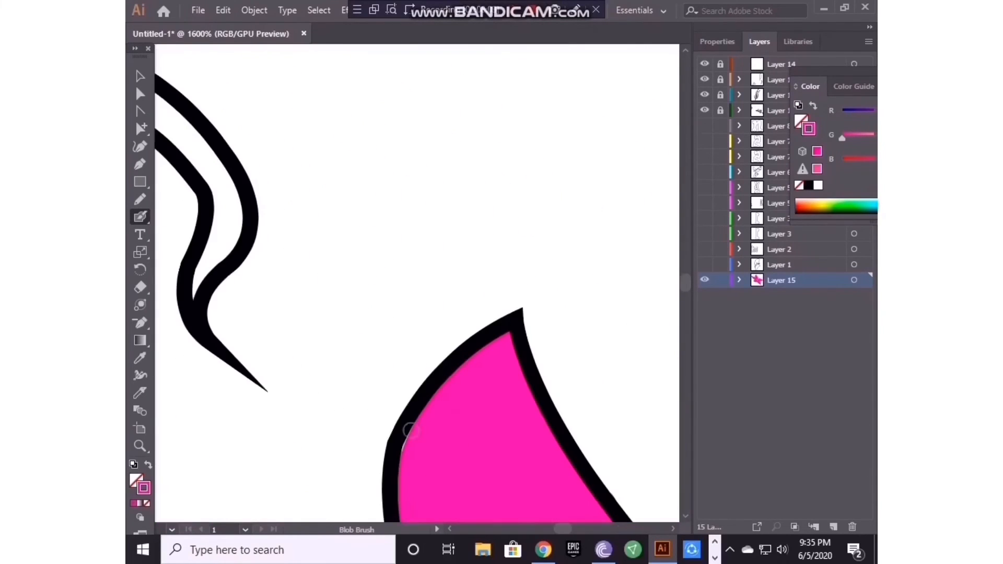
{"action": "scroll", "coordinate": [408, 426], "scroll_direction": "down", "scroll_amount": 4}
{"action": "left_click_drag", "start_coordinate": [447, 366], "coordinate": [444, 350]}
Step: Choose a dark green colour and fill the flower's centre with it
{"action": "scroll", "coordinate": [450, 360], "scroll_direction": "down", "scroll_amount": 5}
{"action": "scroll", "coordinate": [598, 387], "scroll_direction": "right", "scroll_amount": 4}
{"action": "scroll", "coordinate": [597, 387], "scroll_direction": "up", "scroll_amount": 2}
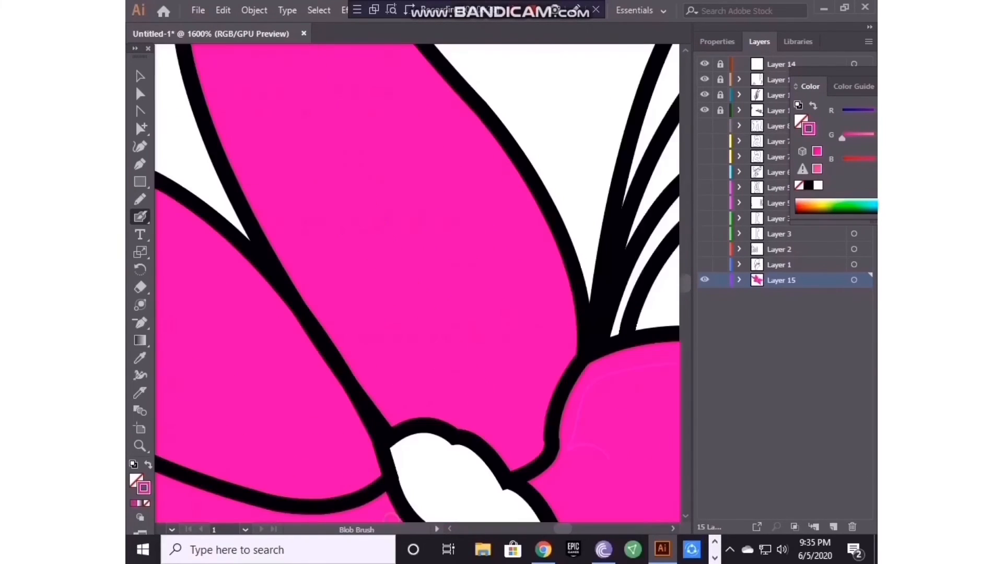
{"action": "key", "text": "ctrl+minus"}
{"action": "key", "text": "ctrl+minus"}
{"action": "key", "text": "ctrl+equal"}
{"action": "scroll", "coordinate": [305, 220], "scroll_direction": "down", "scroll_amount": 4}
{"action": "double_click", "coordinate": [143, 488]}
{"action": "mouse_move", "coordinate": [520, 196]}
{"action": "left_mouse_down"}
{"action": "mouse_move", "coordinate": [521, 234]}
{"action": "mouse_move", "coordinate": [521, 194]}
{"action": "mouse_move", "coordinate": [521, 219]}
{"action": "left_mouse_up"}
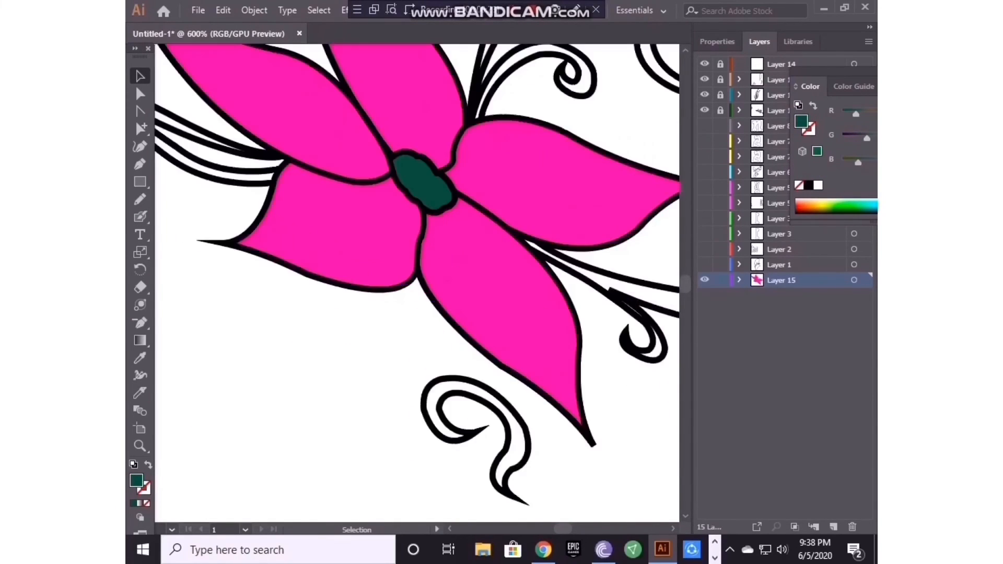
Step: Start painting the tall tendril above the right petal dark green with the Blob Brush
{"action": "left_click_drag", "start_coordinate": [470, 172], "coordinate": [325, 415]}
{"action": "left_click", "coordinate": [140, 217]}
{"action": "key", "text": "ctrl+equal"}
{"action": "key", "text": "ctrl+equal"}
{"action": "double_click", "coordinate": [140, 217]}
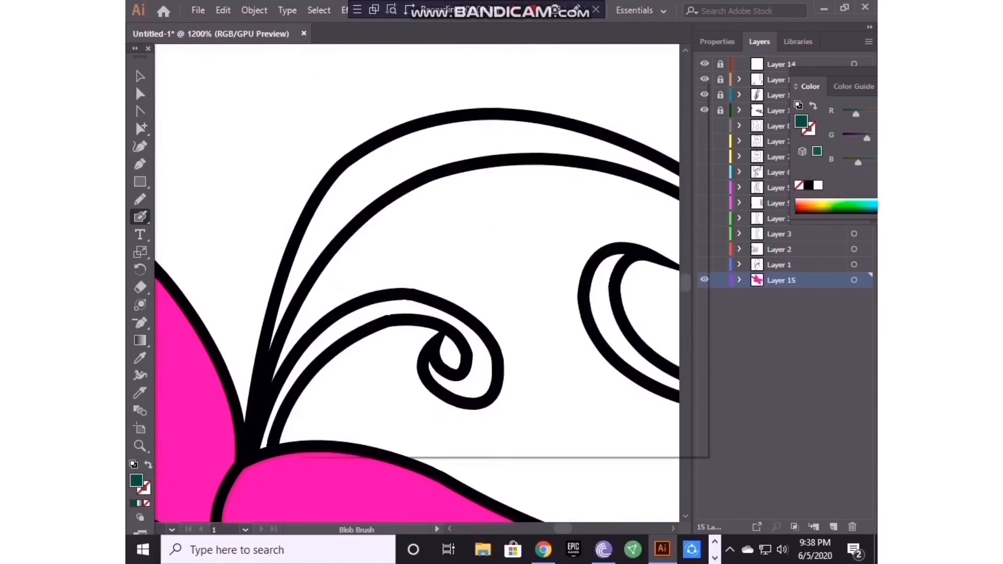
{"action": "key", "text": "Return"}
{"action": "mouse_move", "coordinate": [352, 187]}
{"action": "left_mouse_down"}
{"action": "mouse_move", "coordinate": [378, 170]}
{"action": "mouse_move", "coordinate": [325, 223]}
{"action": "left_mouse_up"}
{"action": "left_click_drag", "start_coordinate": [387, 165], "coordinate": [481, 134]}
Step: Set the Blob Brush size to 1 pt
{"action": "key", "text": "ctrl+minus"}
{"action": "double_click", "coordinate": [140, 217]}
{"action": "left_click_drag", "start_coordinate": [375, 329], "coordinate": [371, 329]}
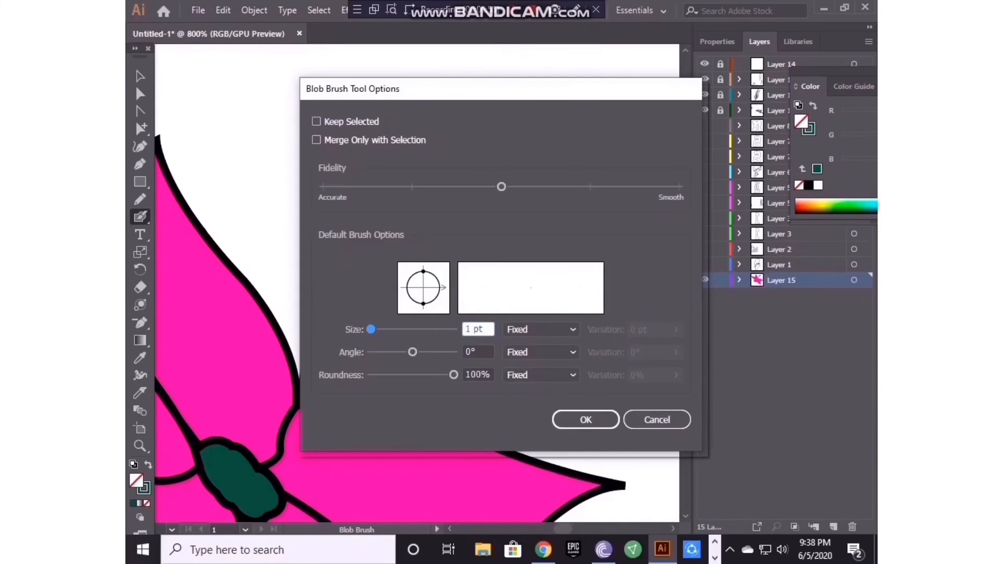
{"action": "left_click", "coordinate": [585, 419]}
Step: Fill the rising stem and upper arc of the tall tendril with dark green strokes
{"action": "key", "text": "ctrl+equal"}
{"action": "key", "text": "ctrl+equal"}
{"action": "left_click_drag", "start_coordinate": [347, 249], "coordinate": [472, 253]}
{"action": "left_click_drag", "start_coordinate": [449, 213], "coordinate": [376, 298]}
{"action": "mouse_move", "coordinate": [630, 116]}
{"action": "left_mouse_down"}
{"action": "mouse_move", "coordinate": [365, 292]}
{"action": "mouse_move", "coordinate": [538, 300]}
{"action": "left_mouse_up"}
{"action": "scroll", "coordinate": [471, 298], "scroll_direction": "right", "scroll_amount": 2}
{"action": "left_click_drag", "start_coordinate": [387, 292], "coordinate": [469, 350]}
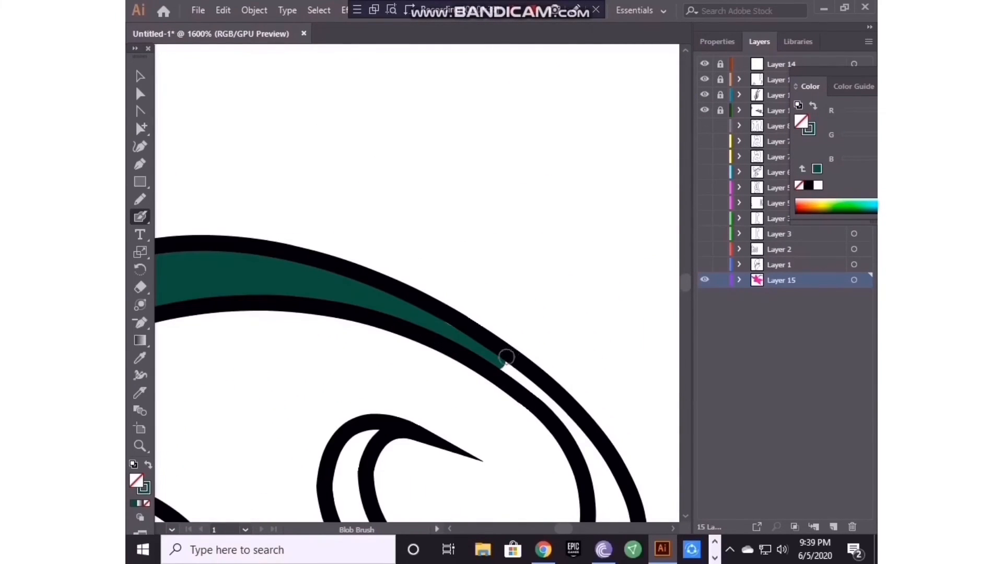
Step: Fill the tall tendril's descending side and its curled end with dark green
{"action": "scroll", "coordinate": [507, 357], "scroll_direction": "down", "scroll_amount": 3}
{"action": "left_click_drag", "start_coordinate": [503, 222], "coordinate": [588, 292]}
{"action": "scroll", "coordinate": [585, 293], "scroll_direction": "down", "scroll_amount": 2}
{"action": "left_click_drag", "start_coordinate": [580, 212], "coordinate": [623, 336]}
{"action": "scroll", "coordinate": [621, 334], "scroll_direction": "down", "scroll_amount": 2}
{"action": "mouse_move", "coordinate": [603, 226]}
{"action": "left_mouse_down"}
{"action": "mouse_move", "coordinate": [579, 291]}
{"action": "mouse_move", "coordinate": [616, 264]}
{"action": "left_mouse_up"}
{"action": "scroll", "coordinate": [543, 418], "scroll_direction": "left", "scroll_amount": 1}
{"action": "scroll", "coordinate": [548, 450], "scroll_direction": "up", "scroll_amount": 1}
{"action": "mouse_move", "coordinate": [633, 353]}
{"action": "left_mouse_down"}
{"action": "mouse_move", "coordinate": [528, 339]}
{"action": "mouse_move", "coordinate": [485, 309]}
{"action": "left_mouse_up"}
{"action": "mouse_move", "coordinate": [506, 314]}
{"action": "left_mouse_down"}
{"action": "mouse_move", "coordinate": [433, 246]}
{"action": "mouse_move", "coordinate": [445, 243]}
{"action": "left_mouse_up"}
{"action": "scroll", "coordinate": [449, 240], "scroll_direction": "up", "scroll_amount": 1}
{"action": "left_click_drag", "start_coordinate": [472, 216], "coordinate": [439, 285]}
Step: Paint the smaller curl beneath the tall tendril dark green from its base around the spiral
{"action": "scroll", "coordinate": [506, 258], "scroll_direction": "down", "scroll_amount": 1}
{"action": "scroll", "coordinate": [506, 257], "scroll_direction": "left", "scroll_amount": 5}
{"action": "scroll", "coordinate": [470, 287], "scroll_direction": "down", "scroll_amount": 1}
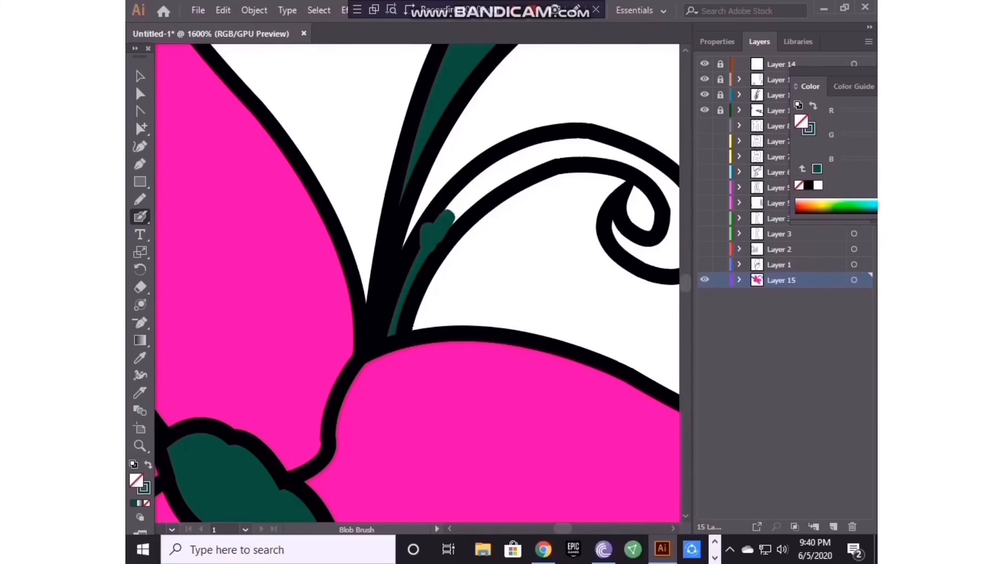
{"action": "left_click_drag", "start_coordinate": [572, 145], "coordinate": [602, 148]}
{"action": "scroll", "coordinate": [661, 364], "scroll_direction": "right", "scroll_amount": 3}
{"action": "mouse_move", "coordinate": [457, 147]}
{"action": "left_mouse_down"}
{"action": "mouse_move", "coordinate": [535, 204]}
{"action": "mouse_move", "coordinate": [525, 261]}
{"action": "left_mouse_up"}
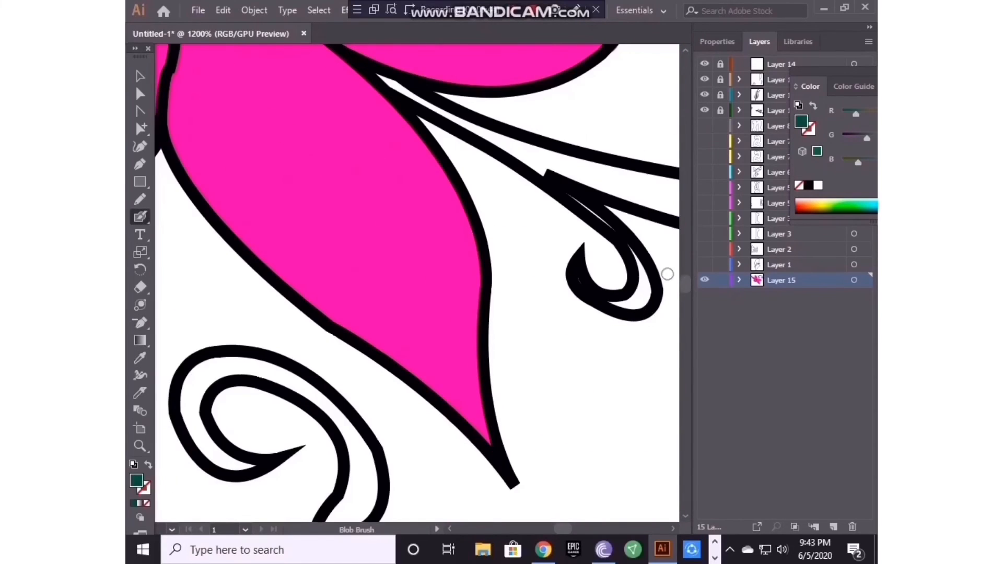
Step: Paint the start of the long trailing tendril and its small curled branch dark green beside the lower petals
{"action": "left_click_drag", "start_coordinate": [379, 201], "coordinate": [426, 232]}
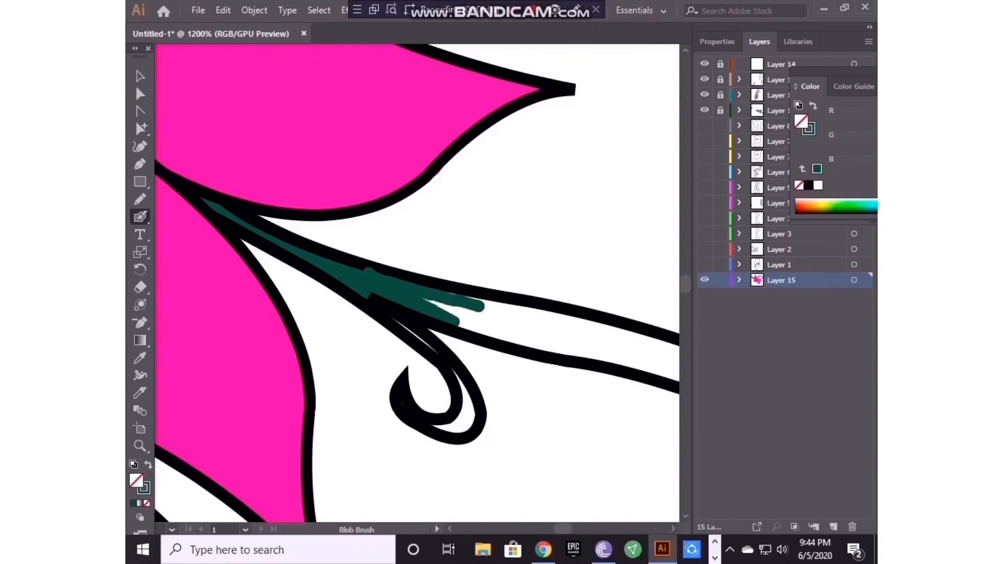
{"action": "left_click_drag", "start_coordinate": [455, 321], "coordinate": [480, 322]}
{"action": "scroll", "coordinate": [444, 303], "scroll_direction": "down", "scroll_amount": 1}
{"action": "mouse_move", "coordinate": [399, 271]}
{"action": "left_mouse_down"}
{"action": "mouse_move", "coordinate": [426, 294]}
{"action": "mouse_move", "coordinate": [471, 300]}
{"action": "left_mouse_up"}
{"action": "scroll", "coordinate": [443, 314], "scroll_direction": "down", "scroll_amount": 1}
{"action": "left_click_drag", "start_coordinate": [471, 298], "coordinate": [437, 324]}
{"action": "scroll", "coordinate": [574, 229], "scroll_direction": "right", "scroll_amount": 4}
{"action": "left_click_drag", "start_coordinate": [248, 217], "coordinate": [304, 239]}
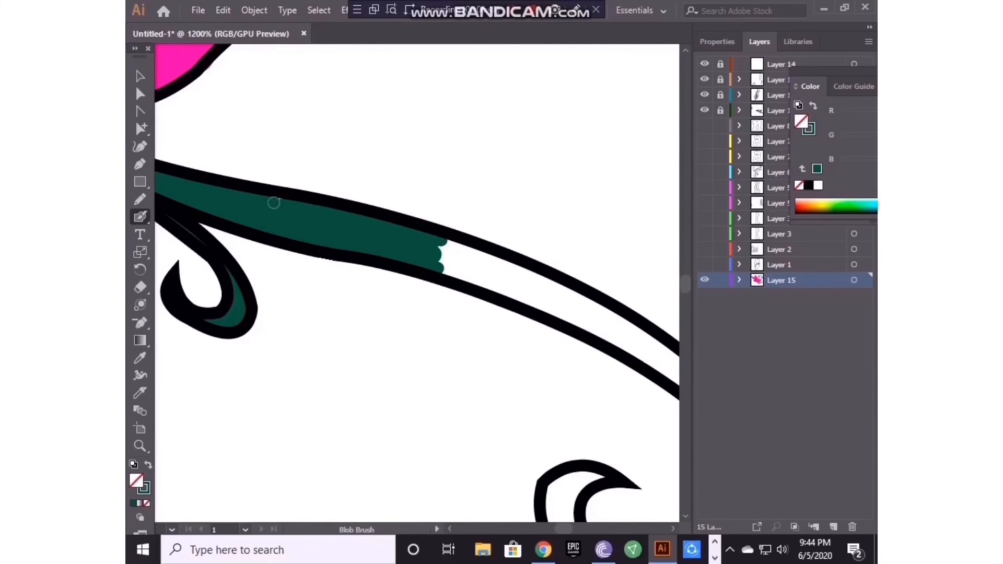
Step: Set the Blob Brush size to 3 pt
{"action": "scroll", "coordinate": [274, 202], "scroll_direction": "down", "scroll_amount": 1}
{"action": "scroll", "coordinate": [273, 203], "scroll_direction": "right", "scroll_amount": 3}
{"action": "double_click", "coordinate": [140, 217]}
{"action": "left_click", "coordinate": [586, 419]}
{"action": "double_click", "coordinate": [140, 217]}
{"action": "left_click_drag", "start_coordinate": [370, 329], "coordinate": [372, 329]}
{"action": "left_click", "coordinate": [586, 419]}
Step: Paint the long tendril's descending length dark green as far as its end curl
{"action": "left_click_drag", "start_coordinate": [292, 187], "coordinate": [427, 241]}
{"action": "scroll", "coordinate": [428, 241], "scroll_direction": "down", "scroll_amount": 2}
{"action": "left_click_drag", "start_coordinate": [457, 125], "coordinate": [554, 201]}
{"action": "scroll", "coordinate": [554, 202], "scroll_direction": "down", "scroll_amount": 2}
{"action": "mouse_move", "coordinate": [432, 267]}
{"action": "left_mouse_down"}
{"action": "mouse_move", "coordinate": [400, 199]}
{"action": "mouse_move", "coordinate": [475, 235]}
{"action": "mouse_move", "coordinate": [659, 232]}
{"action": "left_mouse_up"}
{"action": "scroll", "coordinate": [405, 201], "scroll_direction": "down", "scroll_amount": 1}
{"action": "key", "text": "shift+e"}
{"action": "scroll", "coordinate": [600, 201], "scroll_direction": "right", "scroll_amount": 3}
{"action": "left_click_drag", "start_coordinate": [601, 201], "coordinate": [543, 237]}
Step: Touch up the long tendril's end curl with dark green brushwork
{"action": "double_click", "coordinate": [140, 217]}
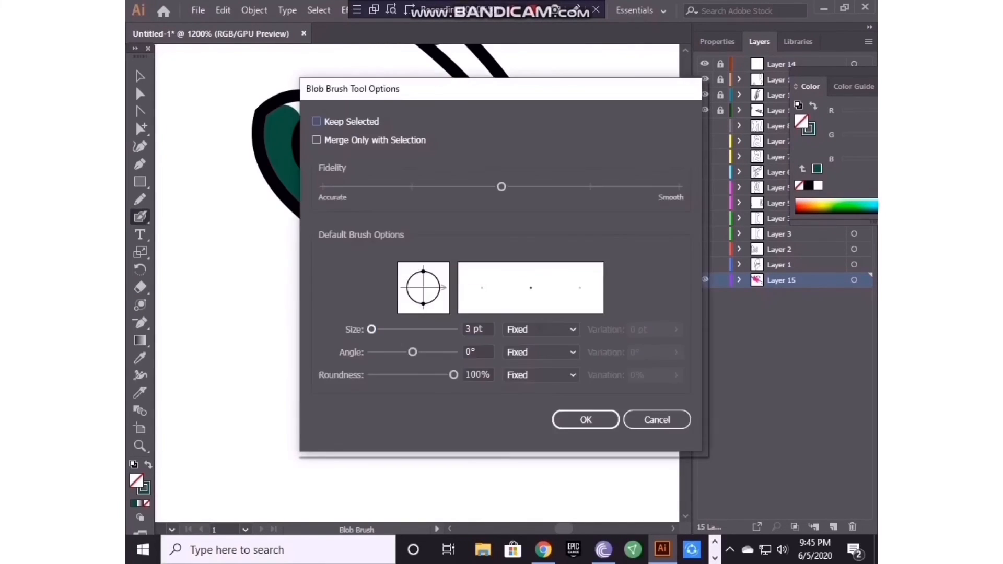
{"action": "left_click", "coordinate": [582, 419]}
{"action": "scroll", "coordinate": [490, 119], "scroll_direction": "up", "scroll_amount": 2}
{"action": "mouse_move", "coordinate": [495, 190]}
{"action": "left_mouse_down"}
{"action": "mouse_move", "coordinate": [443, 151]}
{"action": "mouse_move", "coordinate": [469, 179]}
{"action": "left_mouse_up"}
Step: Paint the separate small curled tendril below the flower dark green from its base around the spiral
{"action": "scroll", "coordinate": [418, 293], "scroll_direction": "down", "scroll_amount": 7}
{"action": "scroll", "coordinate": [172, 175], "scroll_direction": "up", "scroll_amount": 3}
{"action": "scroll", "coordinate": [444, 209], "scroll_direction": "down", "scroll_amount": 3}
{"action": "scroll", "coordinate": [564, 274], "scroll_direction": "up", "scroll_amount": 3}
{"action": "scroll", "coordinate": [648, 491], "scroll_direction": "up", "scroll_amount": 3}
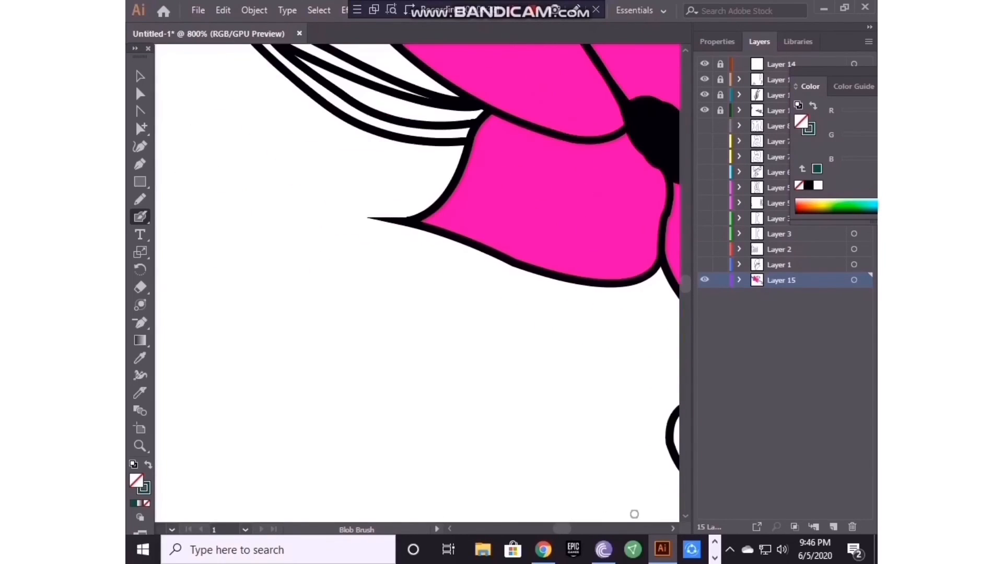
{"action": "scroll", "coordinate": [633, 515], "scroll_direction": "right", "scroll_amount": 3}
{"action": "left_click_drag", "start_coordinate": [510, 457], "coordinate": [512, 417]}
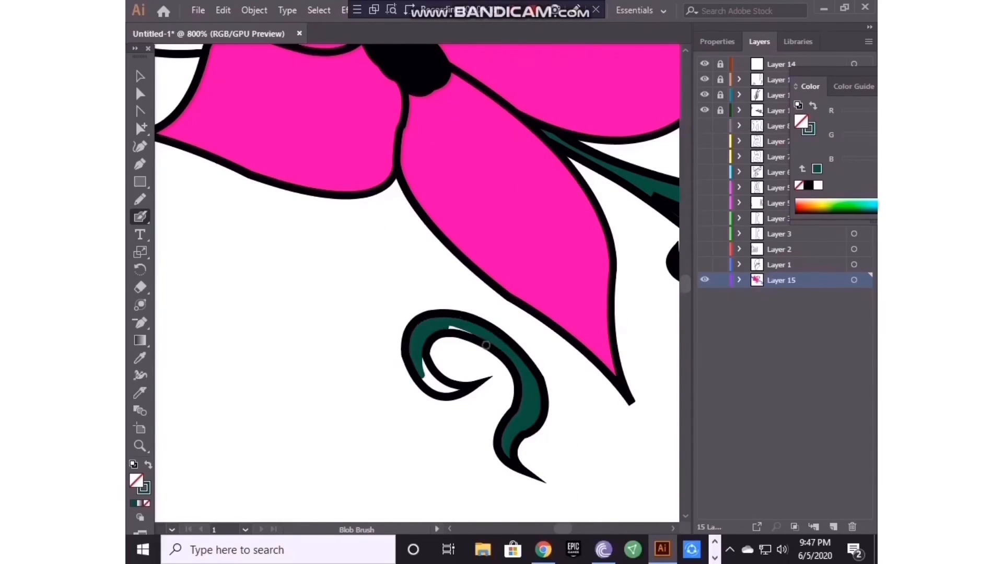
{"action": "scroll", "coordinate": [434, 359], "scroll_direction": "down", "scroll_amount": 3}
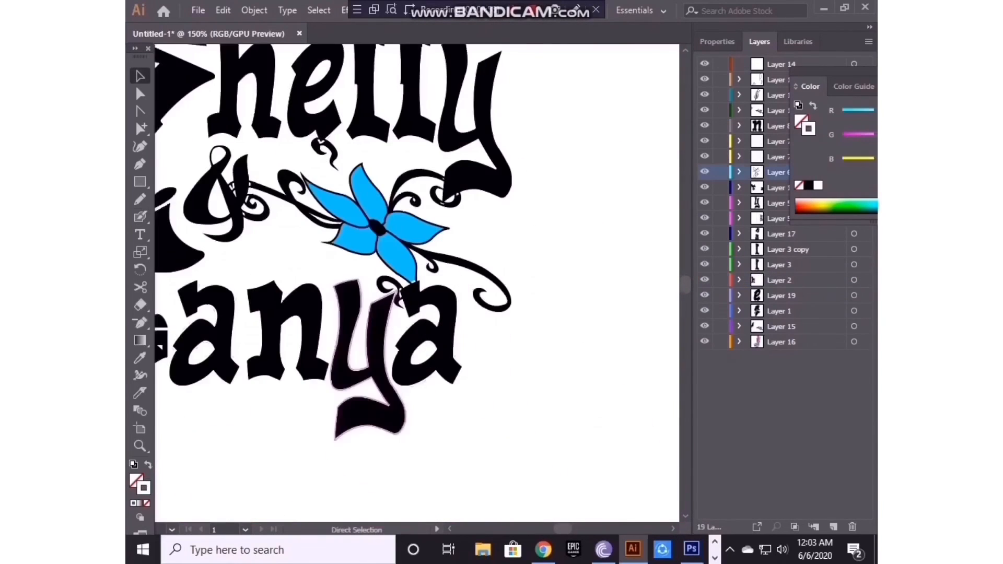
Step: Set the stroke of the thin tracing outline on the lower name's lettering to white
{"action": "scroll", "coordinate": [418, 282], "scroll_direction": "up", "scroll_amount": 3}
{"action": "double_click", "coordinate": [144, 488]}
{"action": "left_click", "coordinate": [310, 178]}
{"action": "left_click", "coordinate": [657, 182]}
{"action": "left_click", "coordinate": [386, 321]}
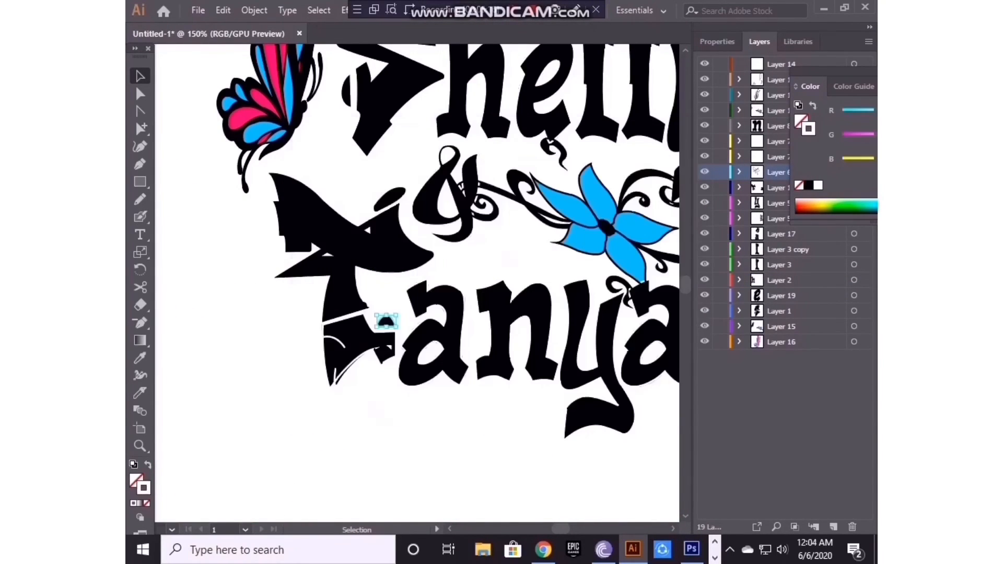
Step: Set the stroke of the tracing outline at the butterfly's lower tail to white
{"action": "left_click", "coordinate": [244, 172]}
{"action": "double_click", "coordinate": [144, 487]}
{"action": "left_click", "coordinate": [309, 196]}
{"action": "left_click", "coordinate": [656, 182]}
{"action": "left_click", "coordinate": [235, 313]}
{"action": "scroll", "coordinate": [360, 292], "scroll_direction": "up", "scroll_amount": 2}
Step: Set the stroke of the tracing outline around the large T's crossbar and stem to white
{"action": "left_click", "coordinate": [360, 318]}
{"action": "double_click", "coordinate": [143, 488]}
{"action": "left_click", "coordinate": [310, 178]}
{"action": "left_click", "coordinate": [656, 181]}
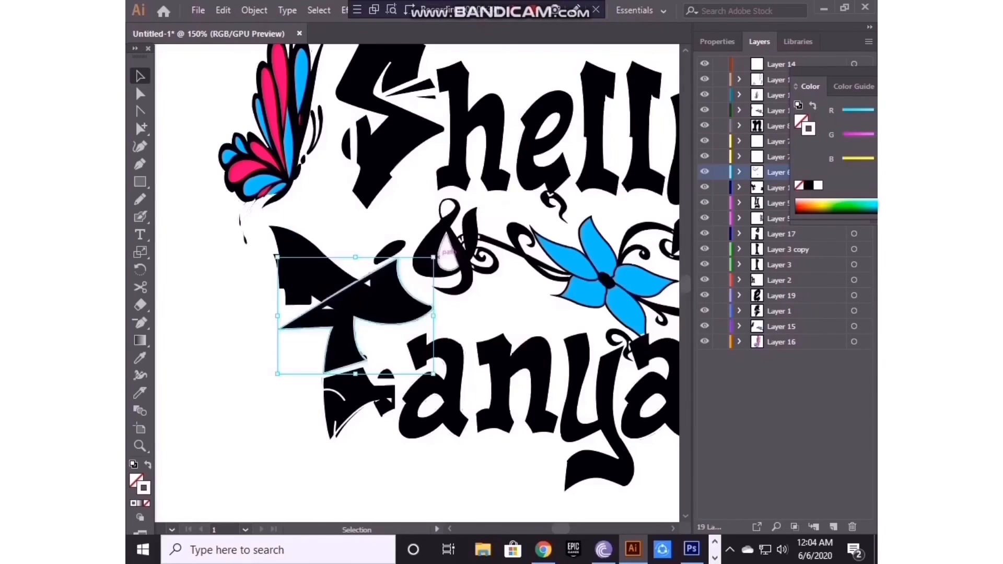
Step: Set the strokes of the remaining outline pieces along the large T's crossbar to white
{"action": "left_click", "coordinate": [347, 292]}
{"action": "double_click", "coordinate": [143, 488]}
{"action": "left_click", "coordinate": [657, 182]}
{"action": "left_click", "coordinate": [405, 290]}
{"action": "double_click", "coordinate": [144, 487]}
{"action": "left_click", "coordinate": [657, 182]}
{"action": "left_click", "coordinate": [314, 246]}
{"action": "double_click", "coordinate": [144, 487]}
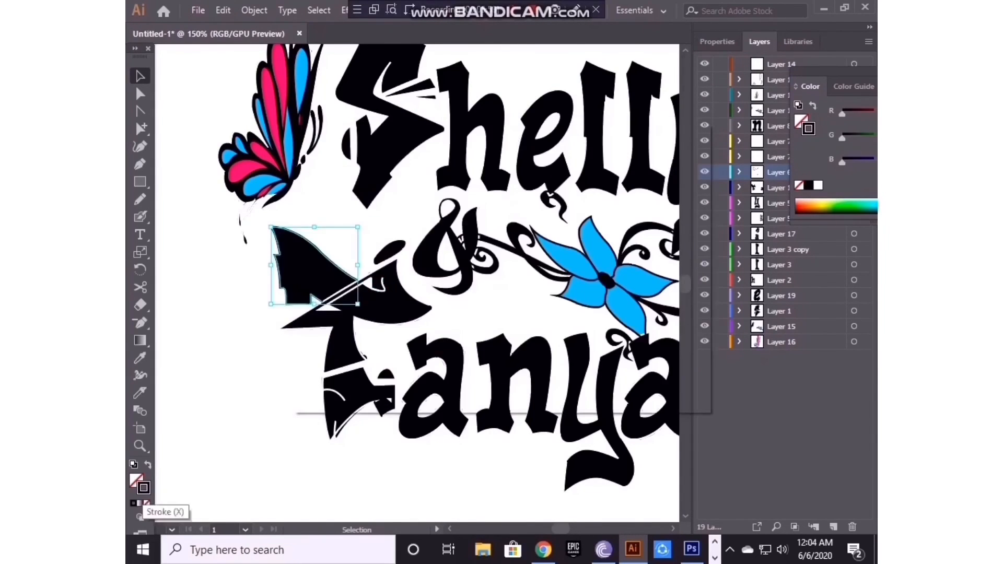
{"action": "left_click", "coordinate": [656, 182]}
Step: Show Layer 16 and lock every layer except the one holding the large T, ready for the Eraser tool
{"action": "scroll", "coordinate": [403, 284], "scroll_direction": "up", "scroll_amount": 4}
{"action": "left_click", "coordinate": [140, 304]}
{"action": "scroll", "coordinate": [357, 373], "scroll_direction": "down", "scroll_amount": 3}
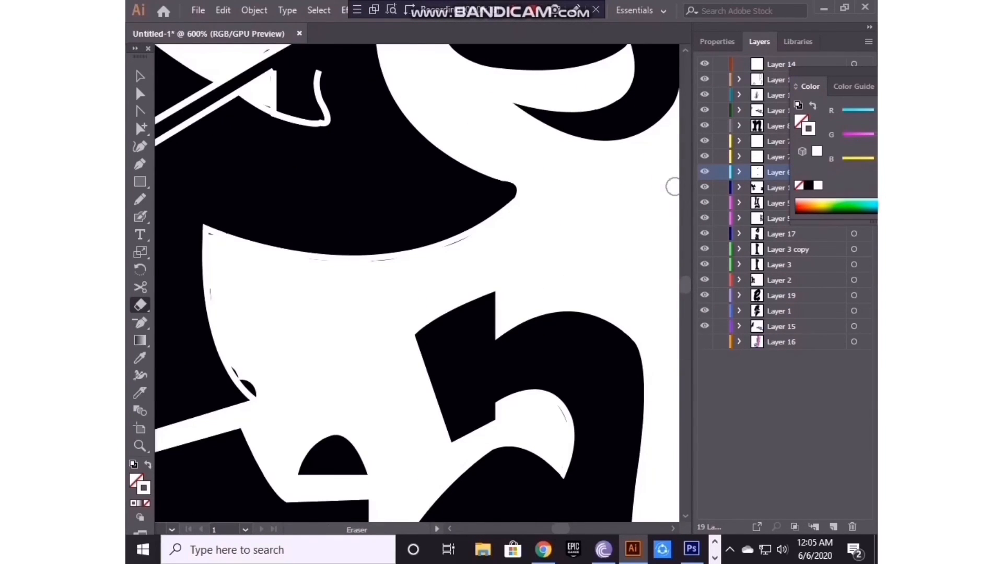
{"action": "left_click", "coordinate": [705, 341]}
{"action": "left_click", "coordinate": [705, 233]}
{"action": "left_click", "coordinate": [705, 234]}
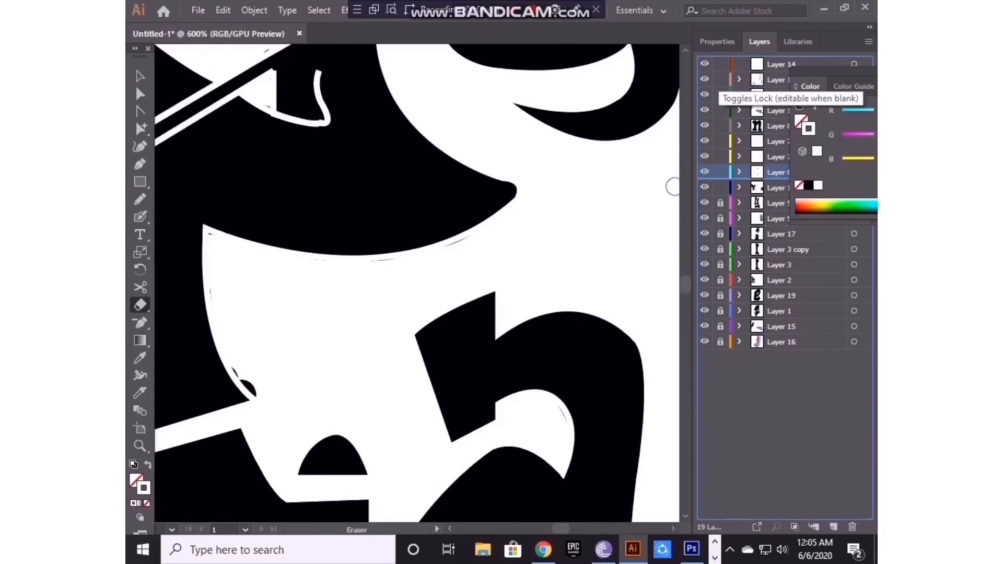
{"action": "left_click_drag", "start_coordinate": [720, 63], "coordinate": [721, 171]}
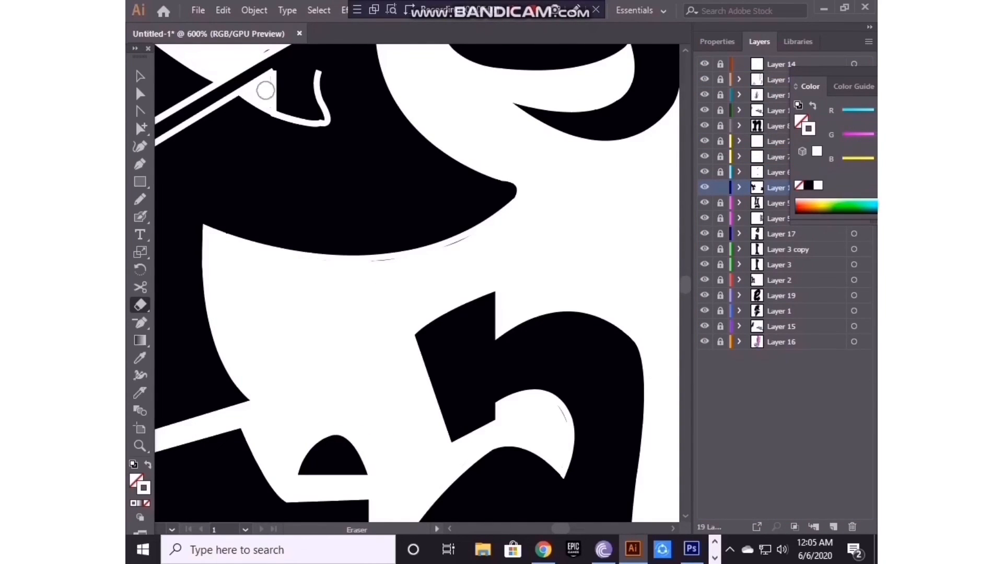
Step: Erase the stray outline fragments around the large T's edges, undoing a misplaced erasure
{"action": "scroll", "coordinate": [202, 242], "scroll_direction": "up", "scroll_amount": 3}
{"action": "scroll", "coordinate": [202, 242], "scroll_direction": "left", "scroll_amount": 5}
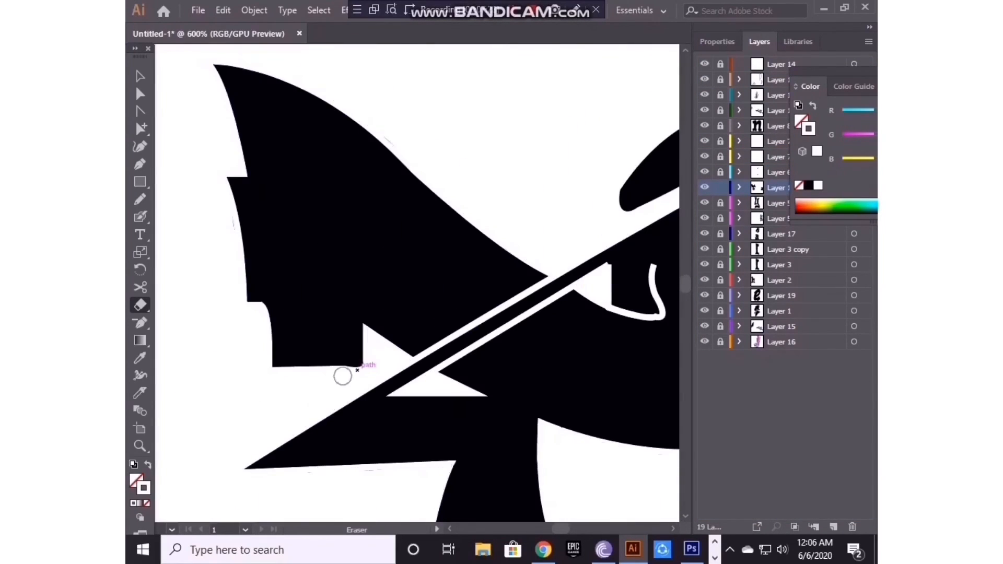
{"action": "left_click", "coordinate": [223, 10]}
{"action": "left_click", "coordinate": [259, 26]}
{"action": "scroll", "coordinate": [386, 283], "scroll_direction": "down", "scroll_amount": 2}
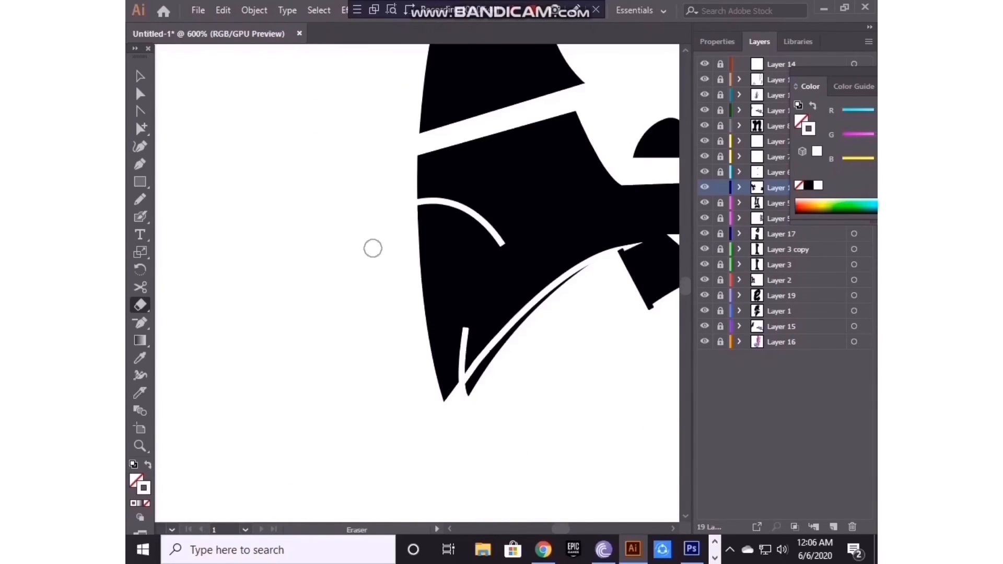
{"action": "scroll", "coordinate": [371, 246], "scroll_direction": "right", "scroll_amount": 10}
{"action": "scroll", "coordinate": [501, 344], "scroll_direction": "down", "scroll_amount": 8}
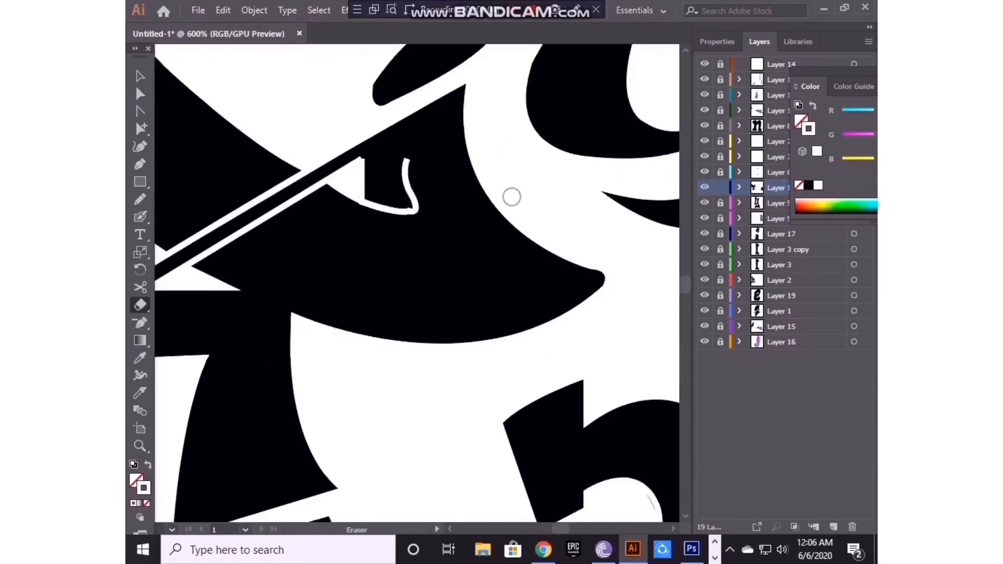
Step: Lock the large T's layer and toggle the neighbouring layers' visibility to identify their contents
{"action": "left_click", "coordinate": [720, 187]}
{"action": "left_click", "coordinate": [705, 172]}
{"action": "left_click", "coordinate": [704, 172]}
{"action": "left_click", "coordinate": [704, 157]}
{"action": "left_click", "coordinate": [704, 157]}
{"action": "scroll", "coordinate": [417, 283], "scroll_direction": "down", "scroll_amount": 3}
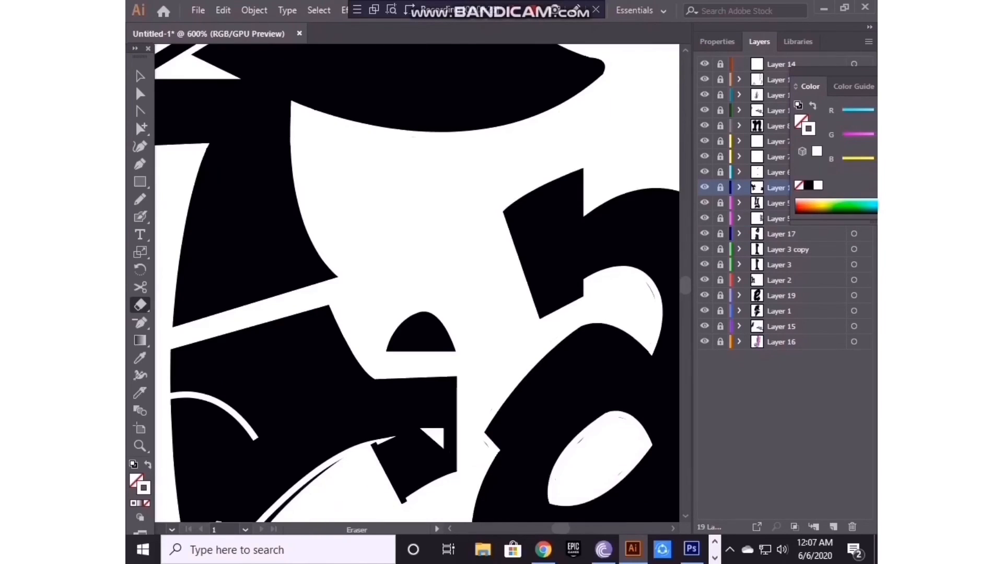
Step: Erase the stray outline fragments around the small letters of the lower name
{"action": "scroll", "coordinate": [611, 298], "scroll_direction": "down", "scroll_amount": 8}
{"action": "scroll", "coordinate": [540, 392], "scroll_direction": "right", "scroll_amount": 5}
{"action": "scroll", "coordinate": [537, 297], "scroll_direction": "up", "scroll_amount": 5}
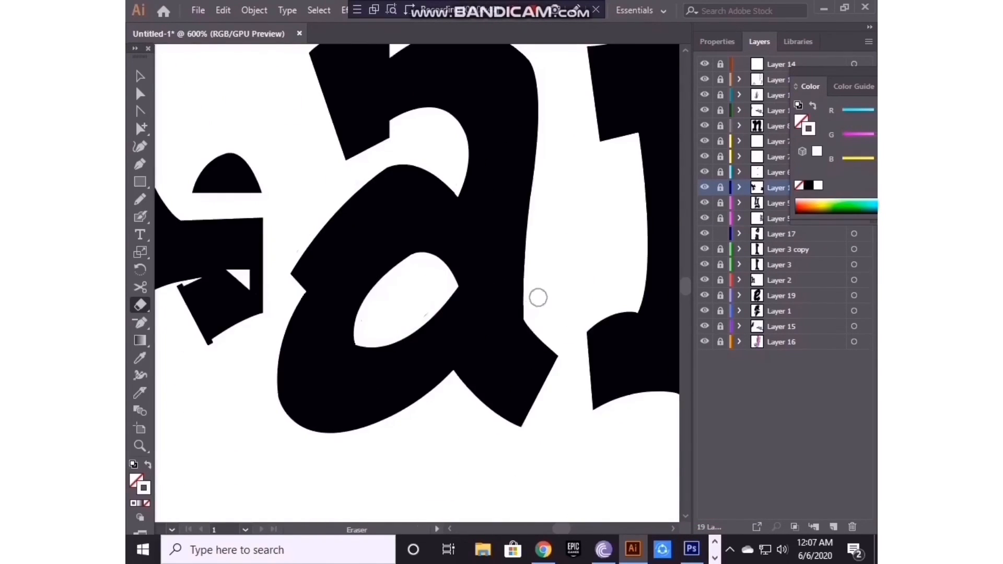
{"action": "scroll", "coordinate": [442, 408], "scroll_direction": "right", "scroll_amount": 8}
{"action": "scroll", "coordinate": [627, 378], "scroll_direction": "right", "scroll_amount": 6}
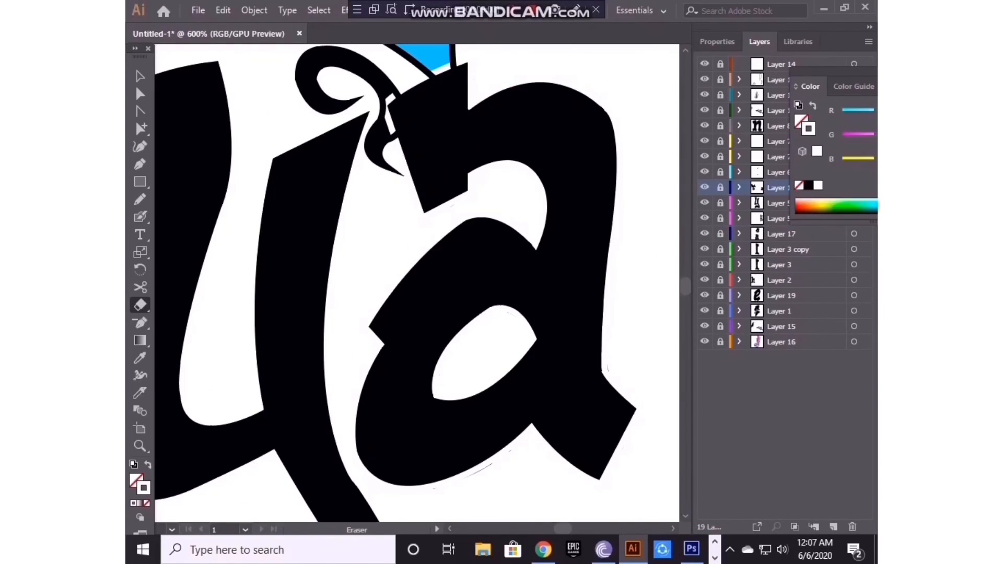
Step: Erase the leftover outline fragments around the letters of the upper name
{"action": "scroll", "coordinate": [636, 294], "scroll_direction": "up", "scroll_amount": 10}
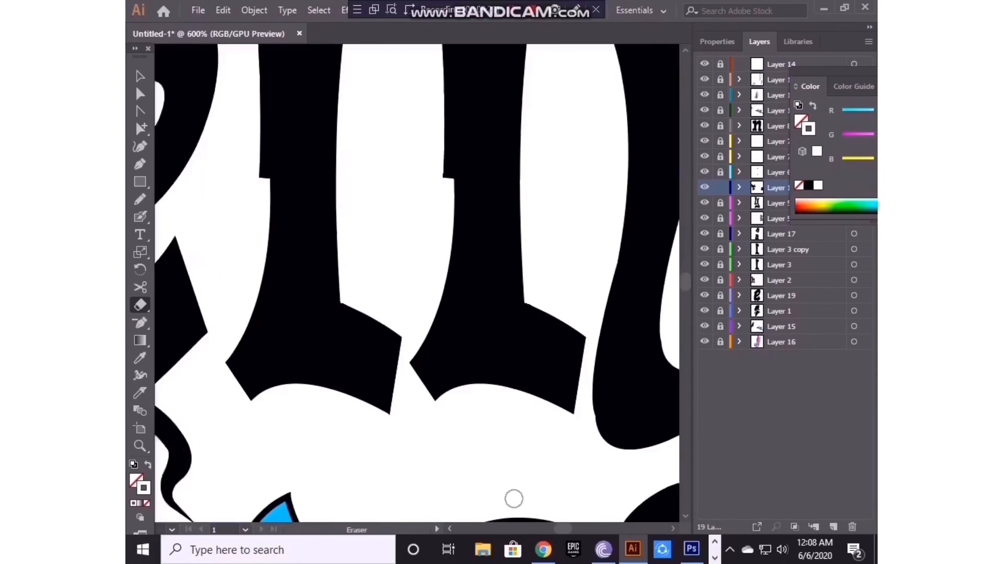
{"action": "scroll", "coordinate": [513, 496], "scroll_direction": "left", "scroll_amount": 10}
{"action": "scroll", "coordinate": [671, 302], "scroll_direction": "right", "scroll_amount": 4}
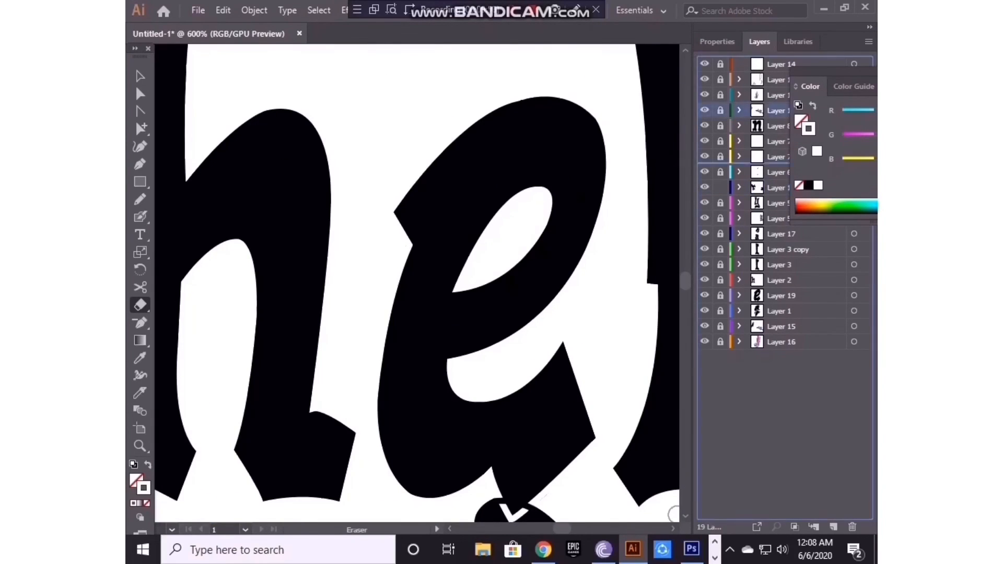
{"action": "scroll", "coordinate": [674, 514], "scroll_direction": "down", "scroll_amount": 5}
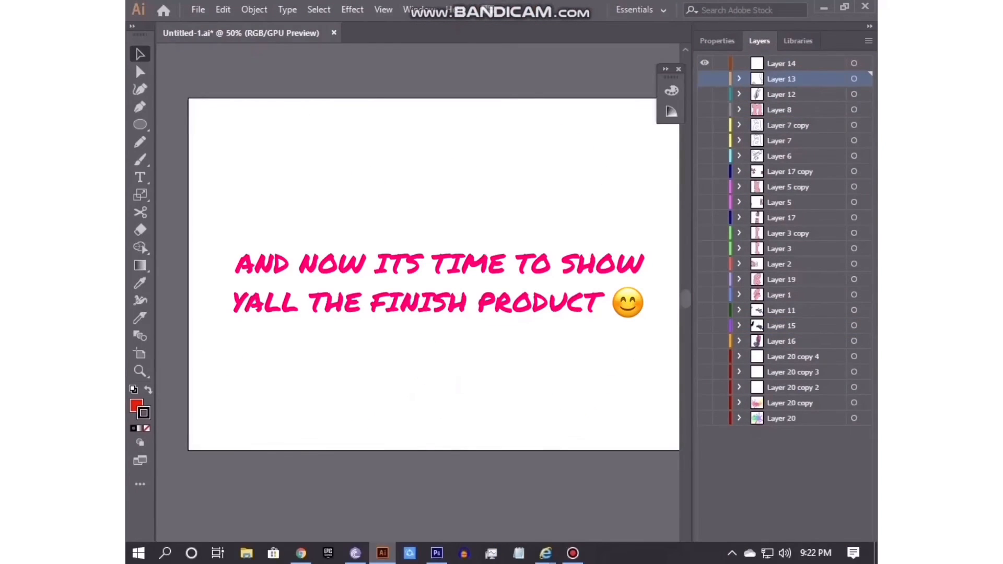